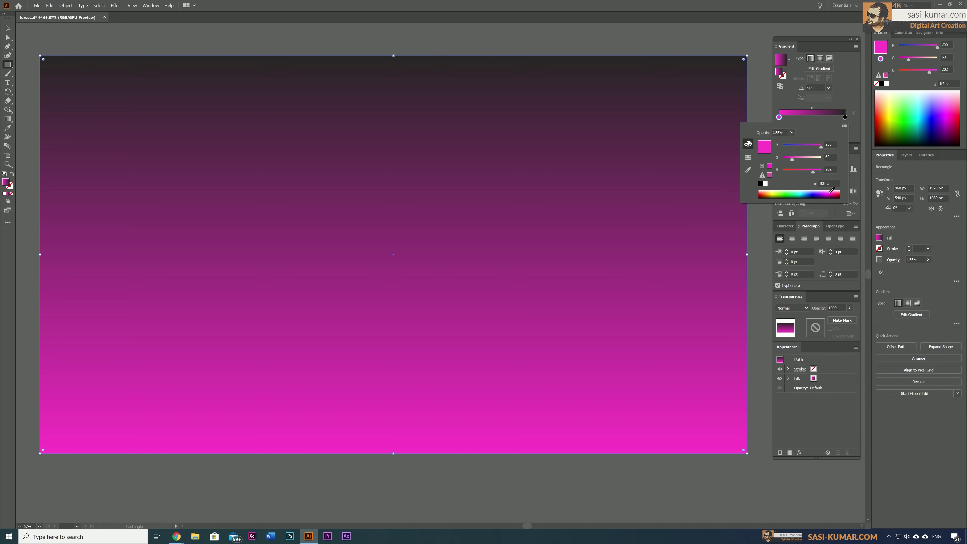
Make the background gradient magenta to deep purple by recolouring the lower stop and removing the middle one.
left_click_drag(832, 191, 826, 195)
left_click_drag(798, 118, 798, 145)
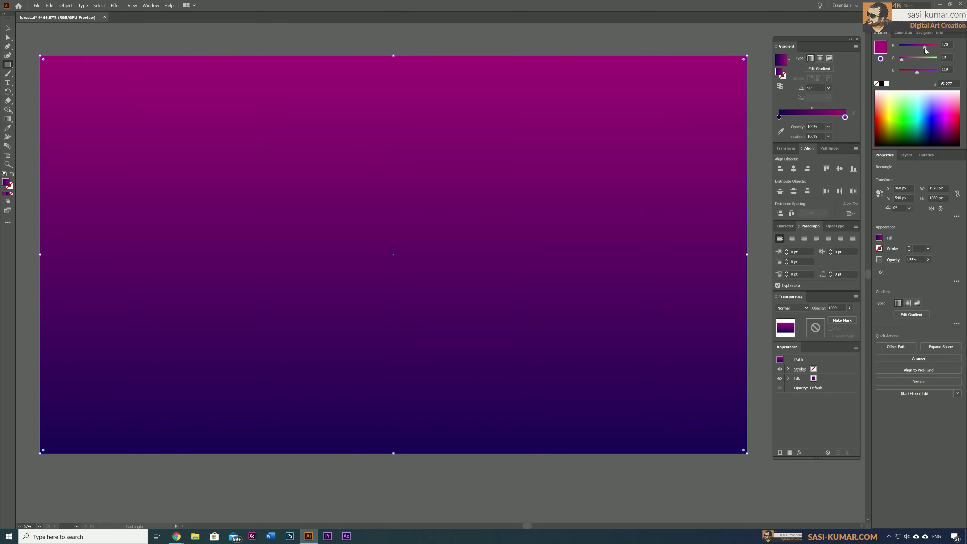
key("ctrl+minus")
key("v")
left_click(462, 89)
Place a copy of the rectangle beside the original with its gradient angle set to 0°.
left_click_drag(371, 205, 730, 205)
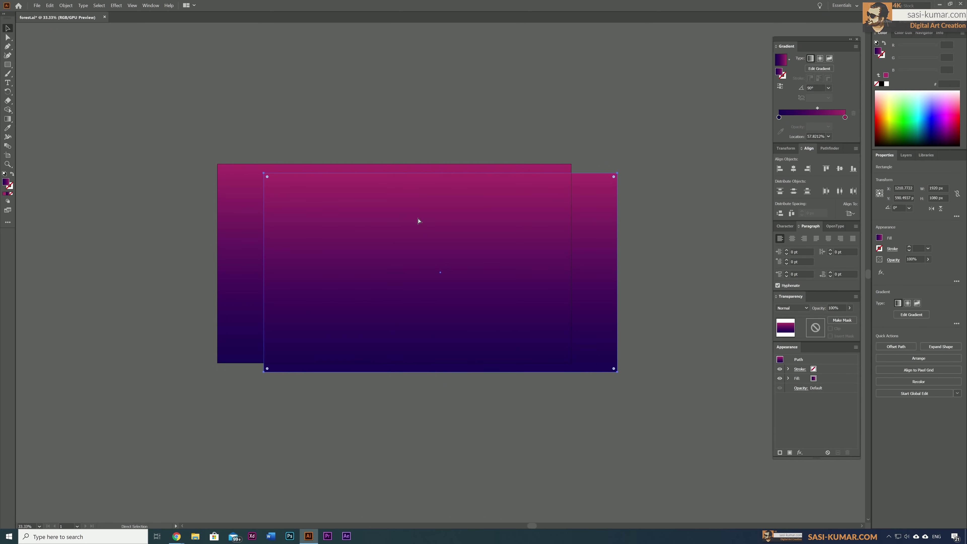
key("ctrl+minus")
triple_click(815, 87)
type("0")
key("Return")
Add gradient stops arranged as vertical bands, making one stop yellow.
left_click(793, 117)
mouse_move(793, 117)
left_mouse_down()
mouse_move(837, 117)
mouse_move(784, 117)
mouse_move(823, 118)
left_mouse_up()
left_click(808, 118)
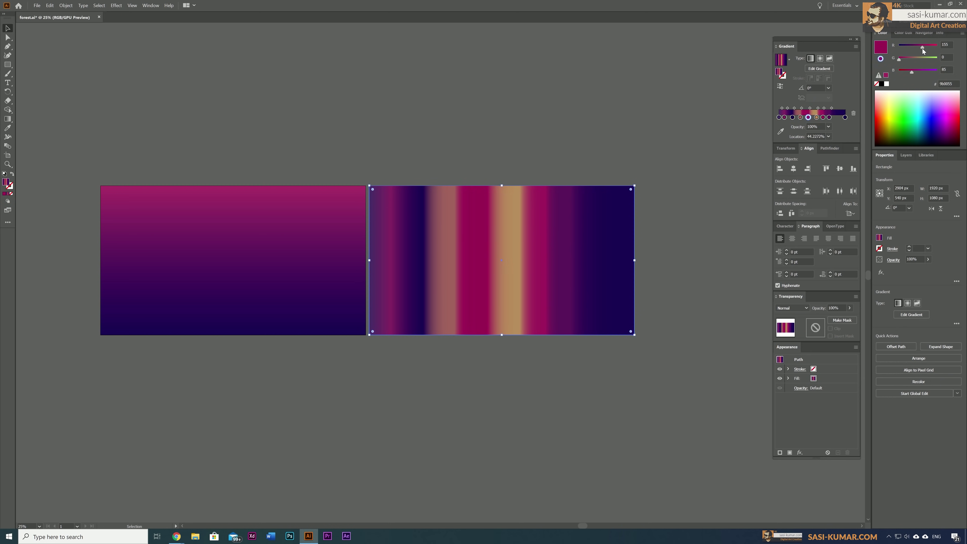
left_click(887, 106)
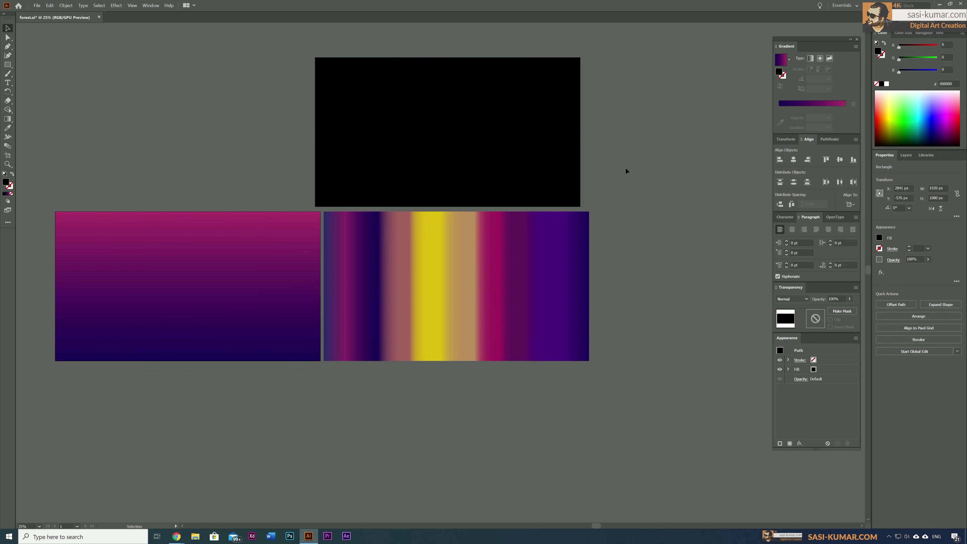
Fill the top copy black and apply a Vertical Grain texture effect.
left_click(362, 151)
left_click(116, 6)
left_click(133, 136)
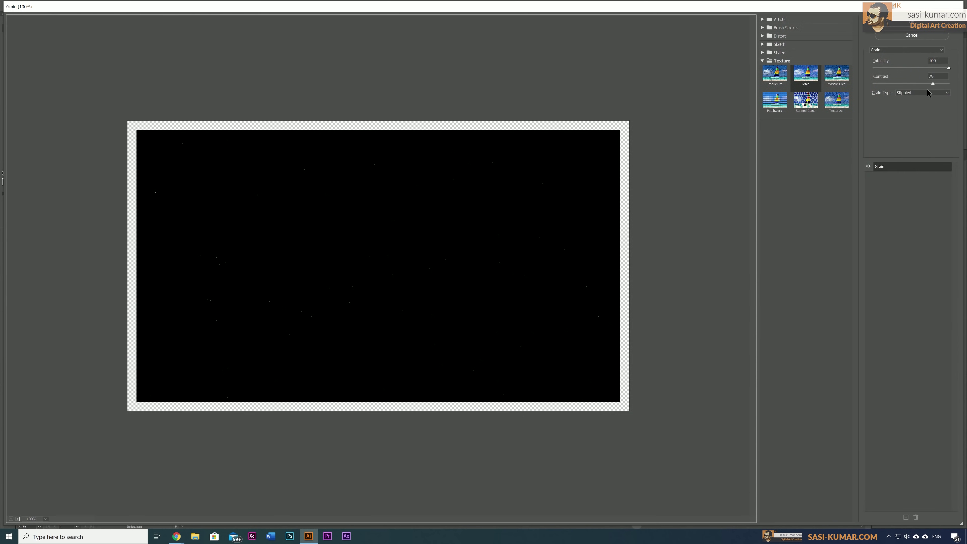
left_click(906, 50)
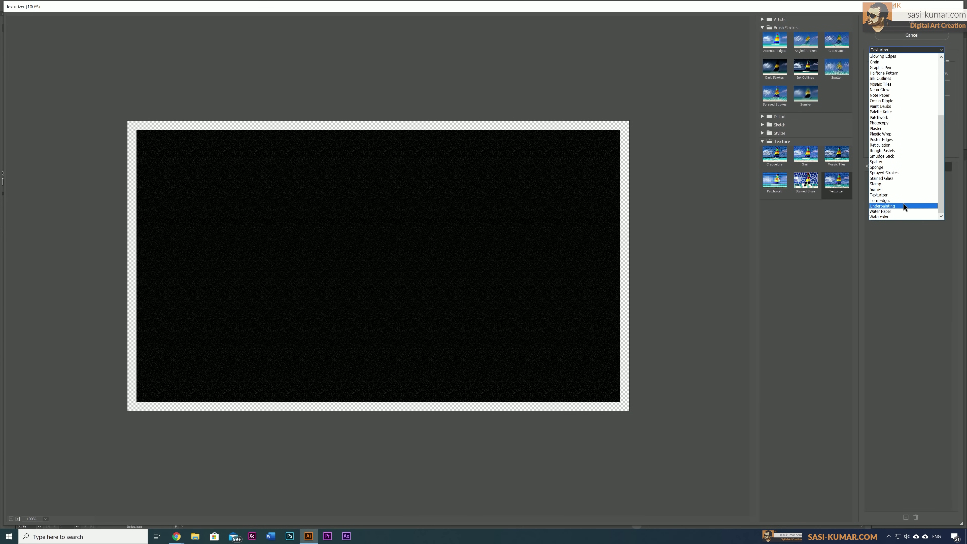
left_click(933, 63)
left_click(921, 93)
left_click(922, 139)
key("Return")
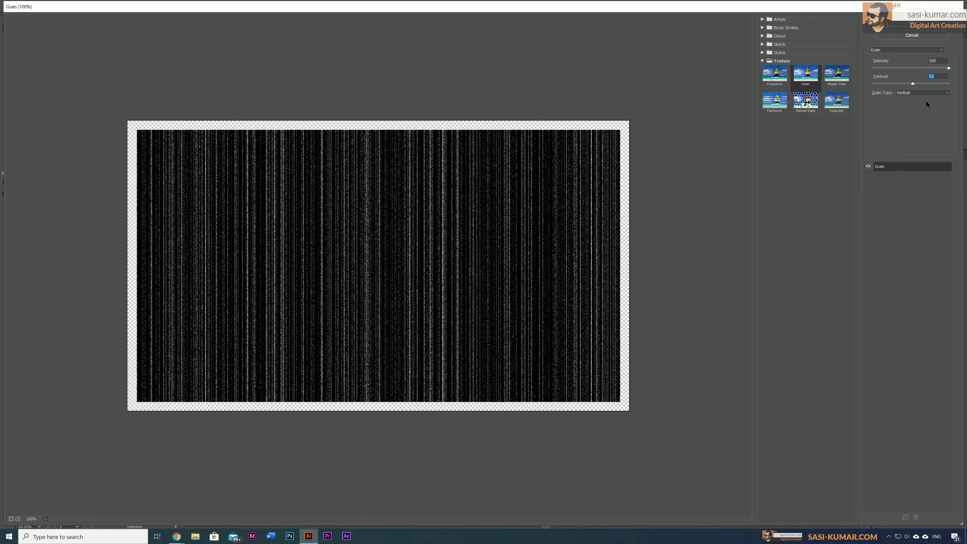
Re-confirm the Vertical grain type and set the streak layer's blend mode to Darken.
left_click(925, 93)
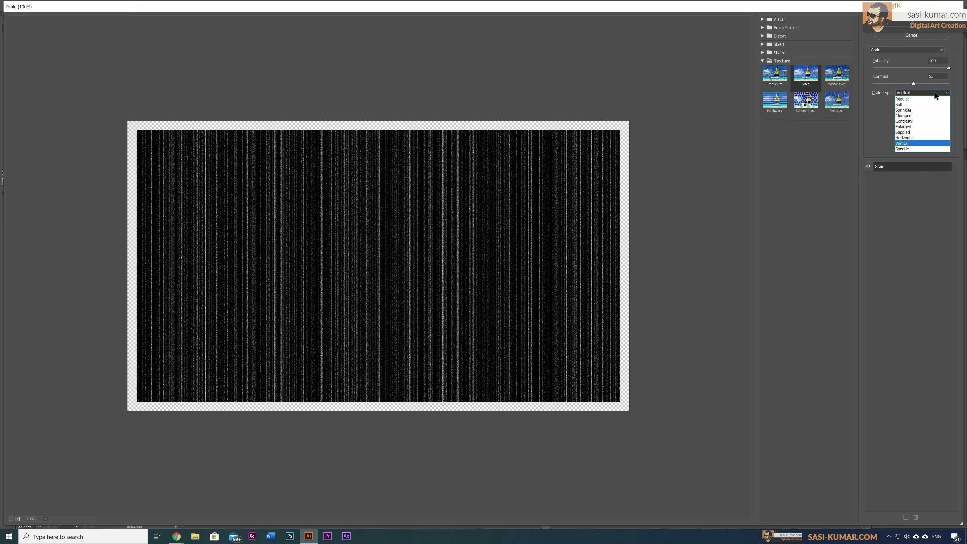
left_click(908, 139)
key("Return")
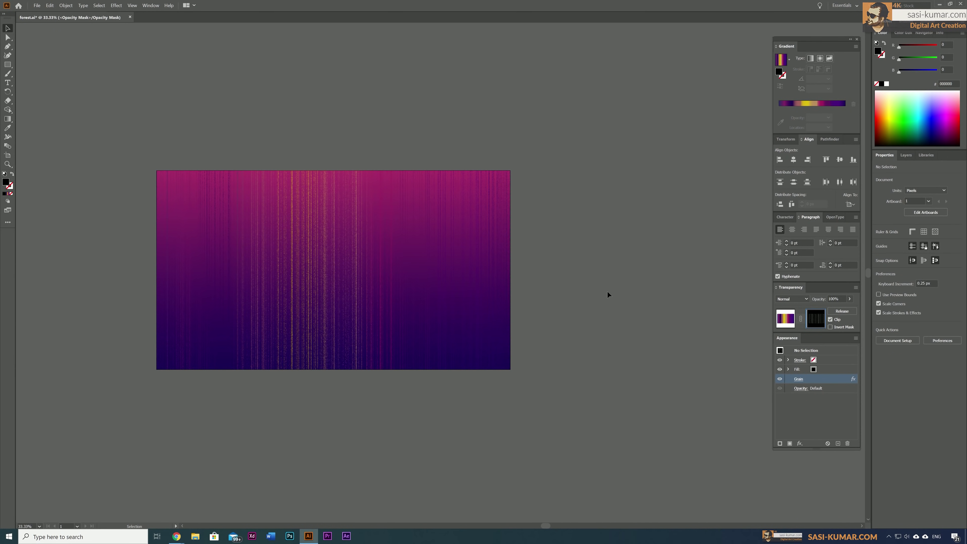
left_click(792, 307)
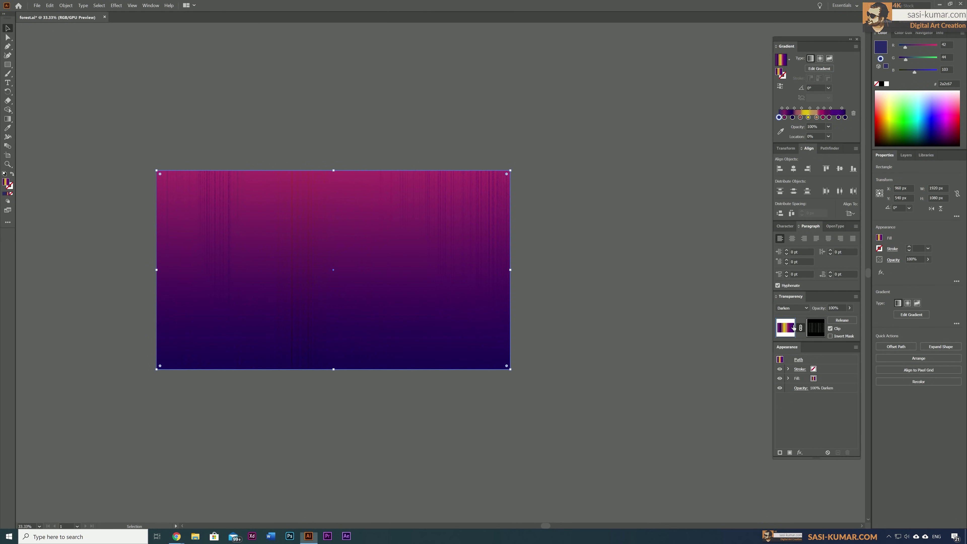
Return the streaks to Normal blending, shift the yellow stops, and draw a gradient sun circle.
key("Up")
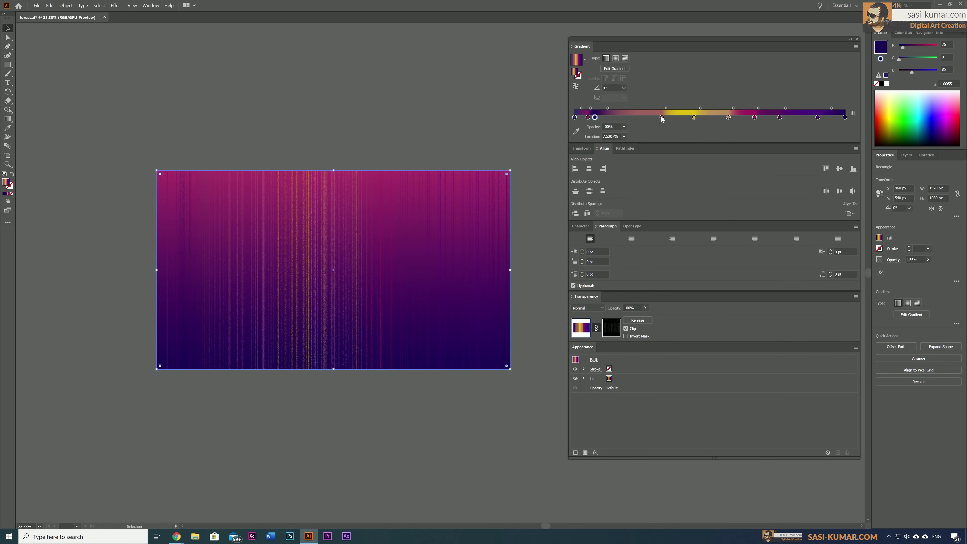
left_click_drag(661, 119, 649, 126)
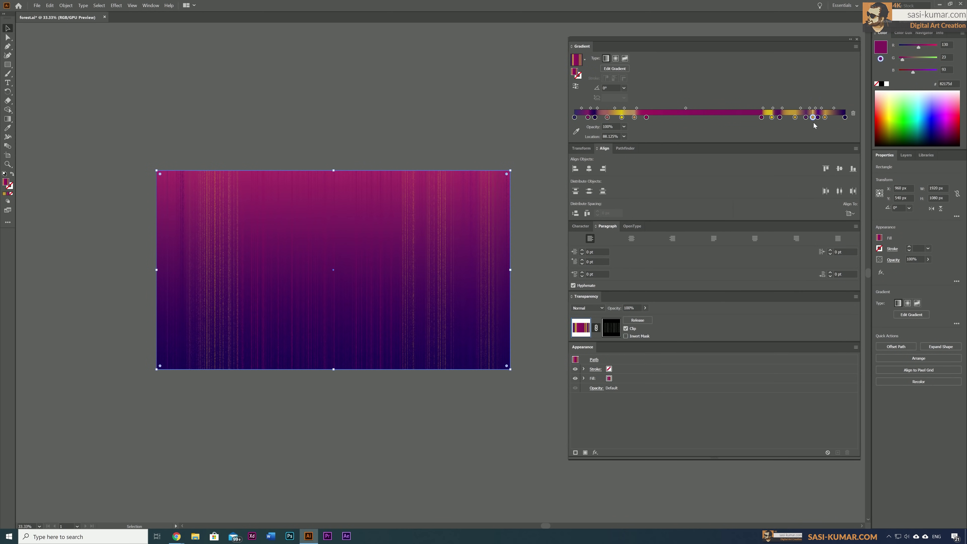
left_click_drag(568, 165, 757, 160)
left_click(635, 136)
left_click_drag(335, 152, 407, 224)
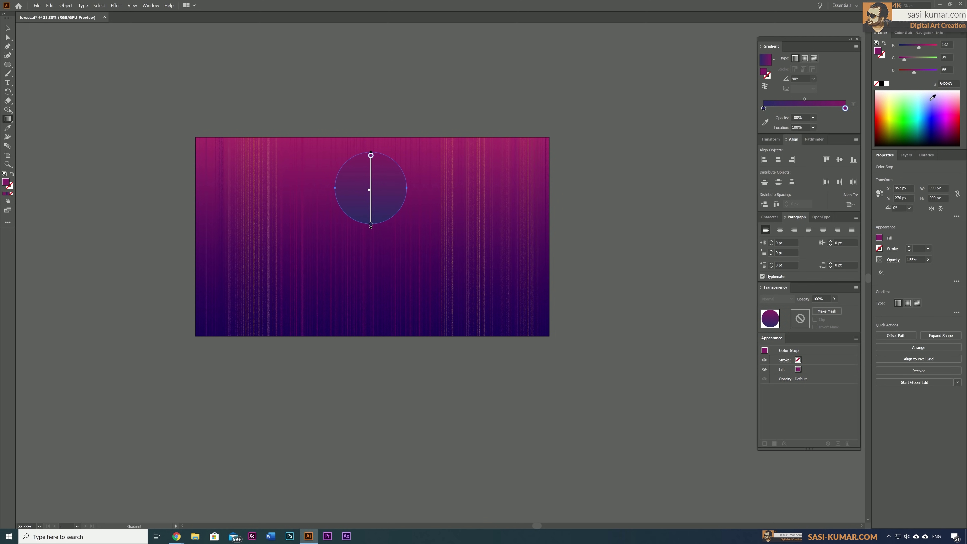
Add a cream stop to the sun and centre an artboard-size radial peach glow on it.
left_click(773, 108)
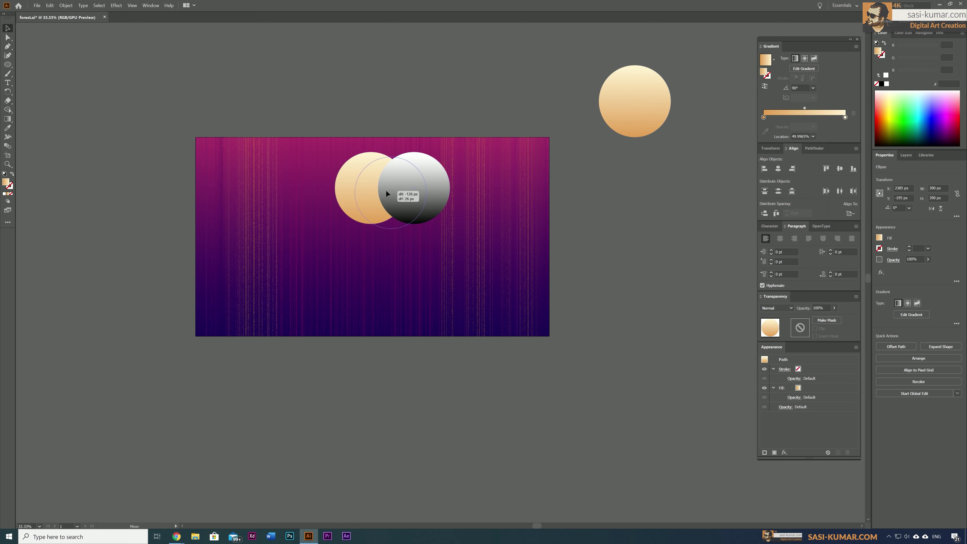
left_click(649, 94)
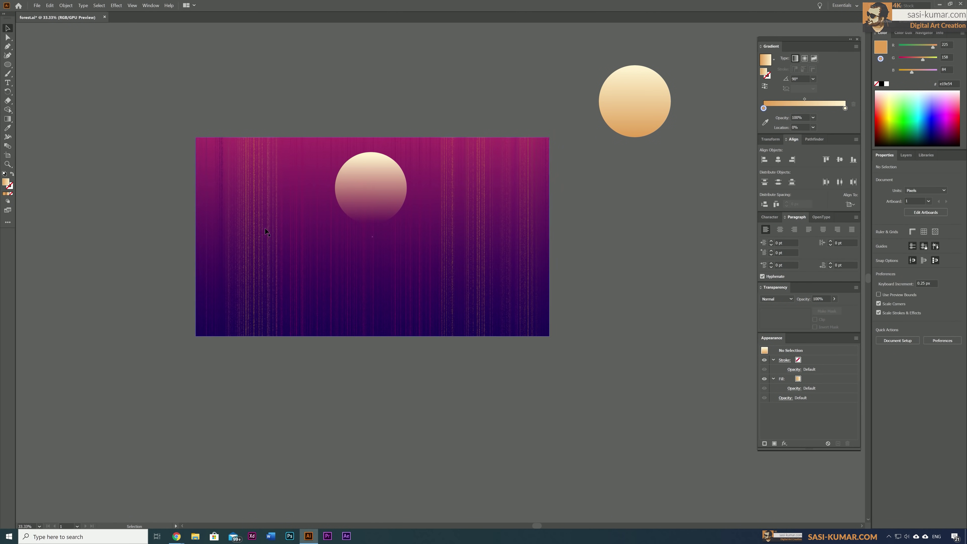
left_click_drag(550, 337, 550, 336)
key("g")
left_click_drag(370, 191, 563, 195)
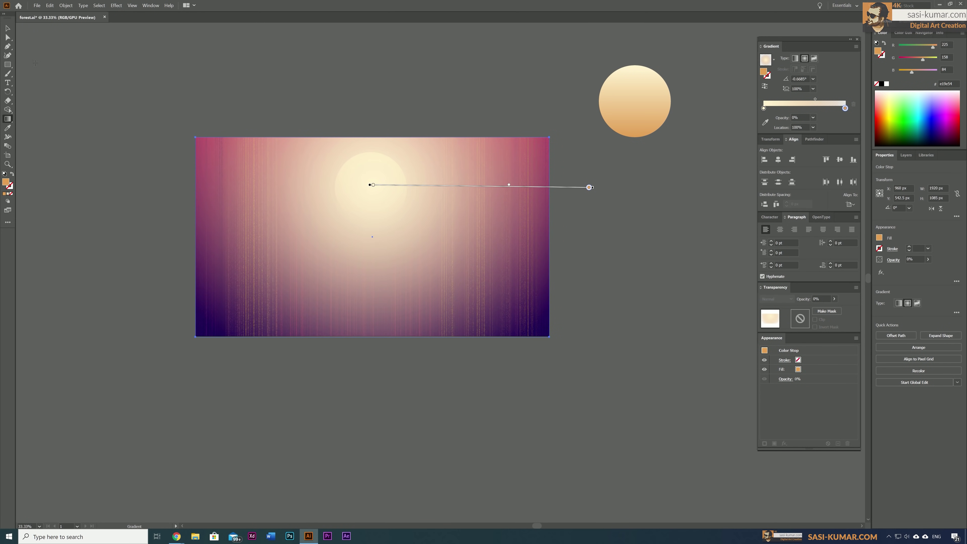
key("v")
left_click(482, 448)
key("ctrl+plus")
Draw a tree outline with the Pen tool and apply a Roughen effect.
left_click(8, 46)
left_click(135, 156)
left_click_drag(143, 178, 153, 187)
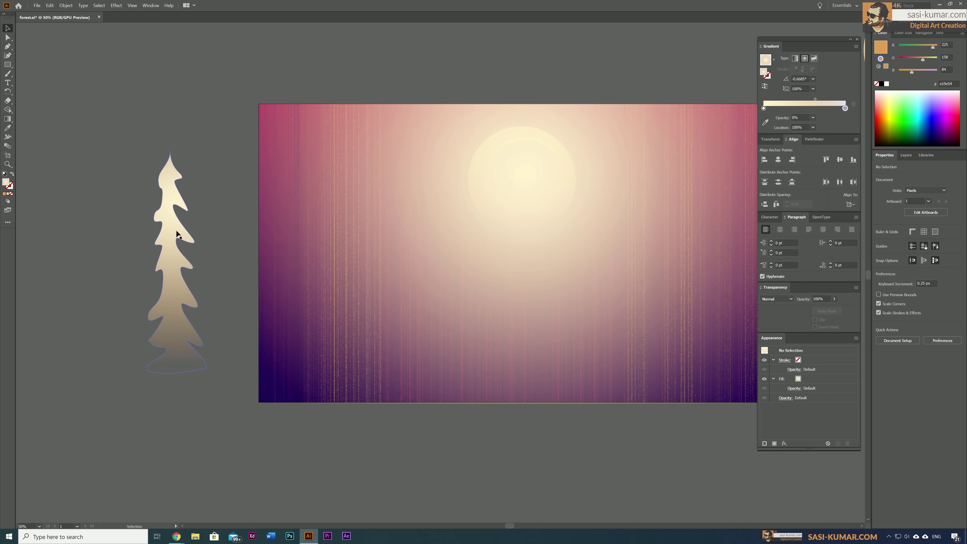
left_click(116, 5)
left_click(215, 89)
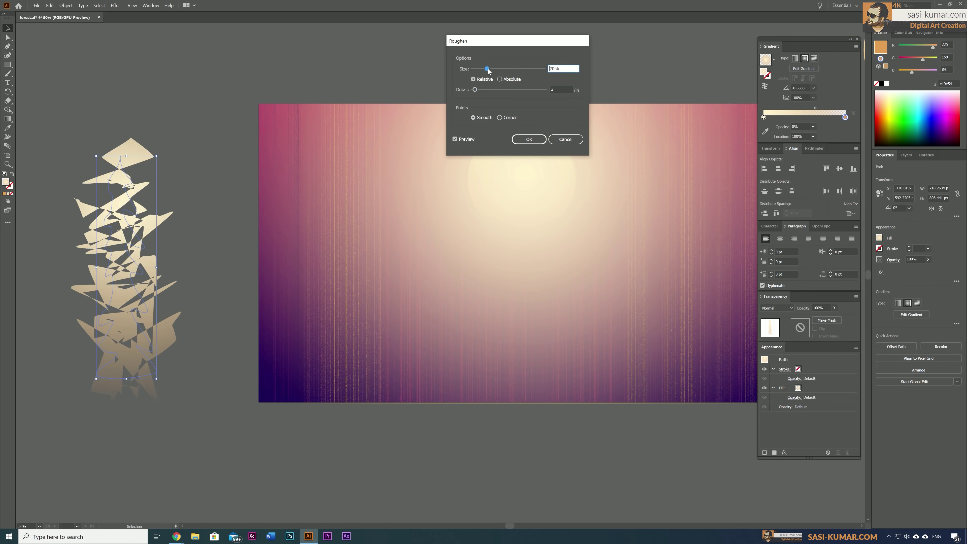
key("Return")
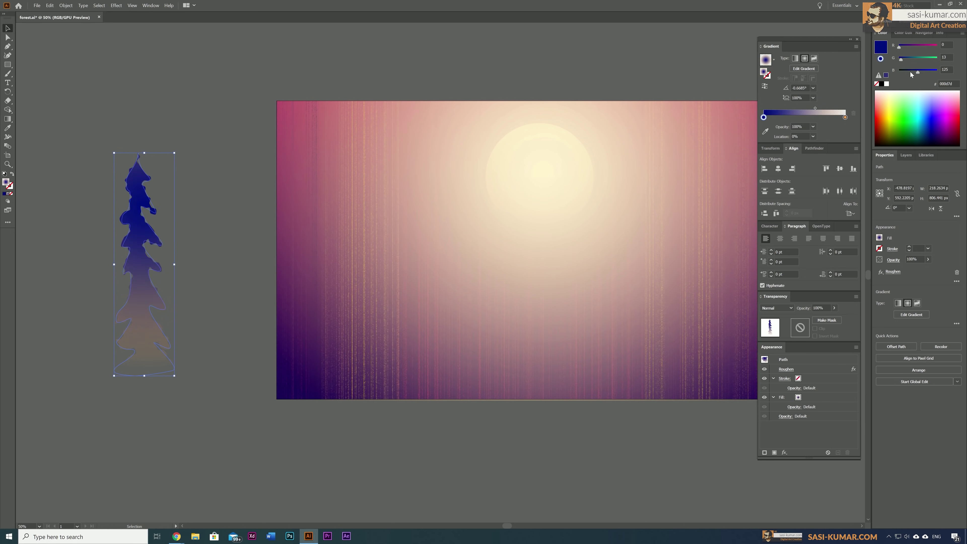
Duplicate and mirror the tree along both sides, with small trees moved into the centre.
left_click_drag(144, 228, 200, 229)
key("Return")
left_click(479, 136)
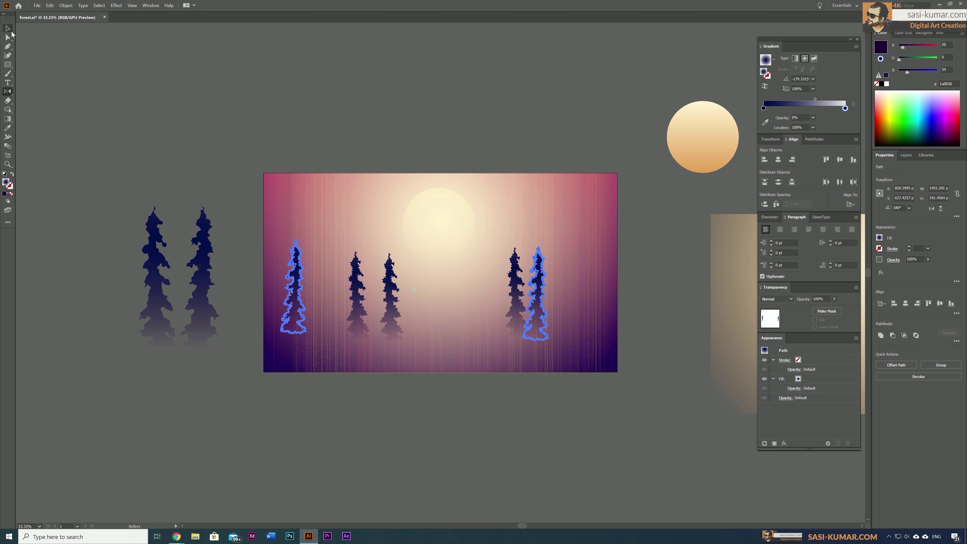
left_click_drag(299, 313, 288, 315)
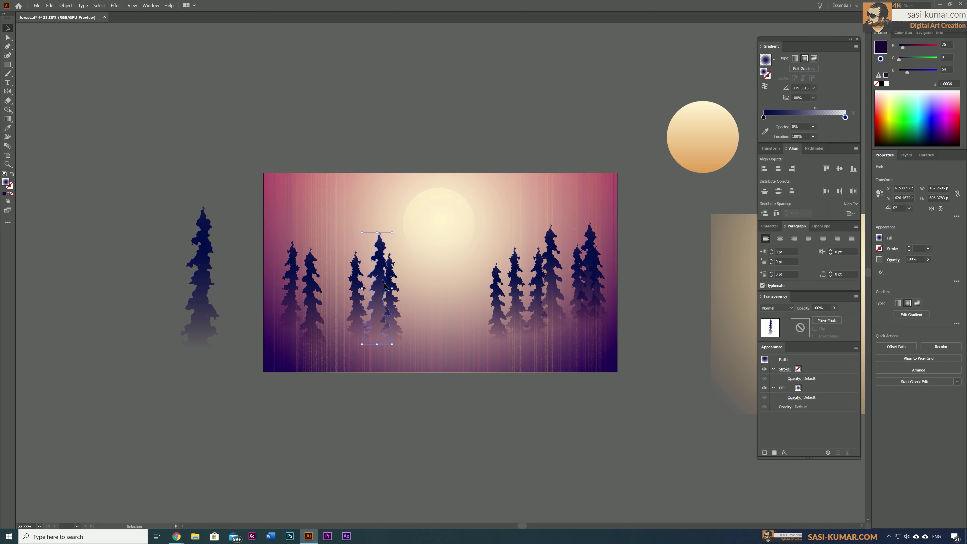
left_click_drag(619, 291, 620, 291)
left_click(644, 399)
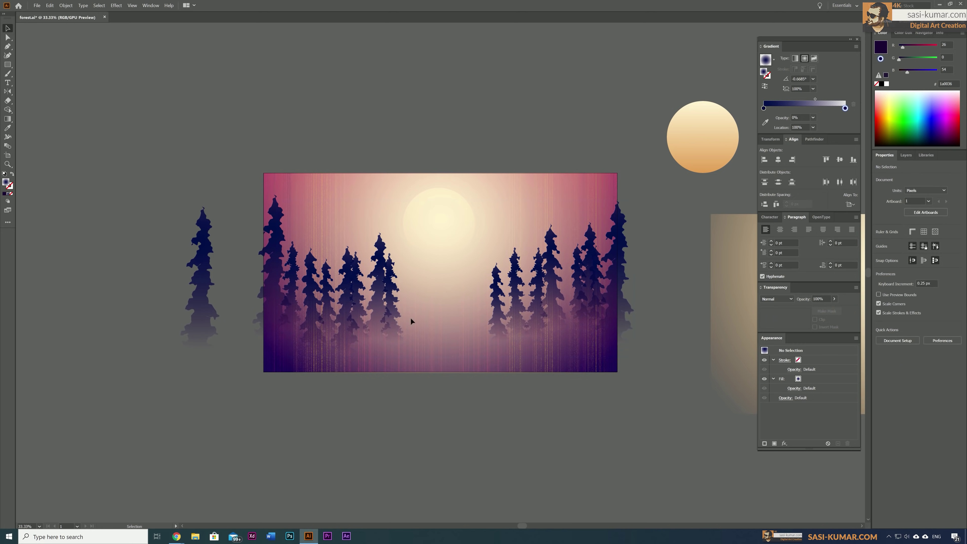
left_click_drag(362, 171, 504, 306)
Set the small central trees to 20% opacity and place a copy further right.
key("2")
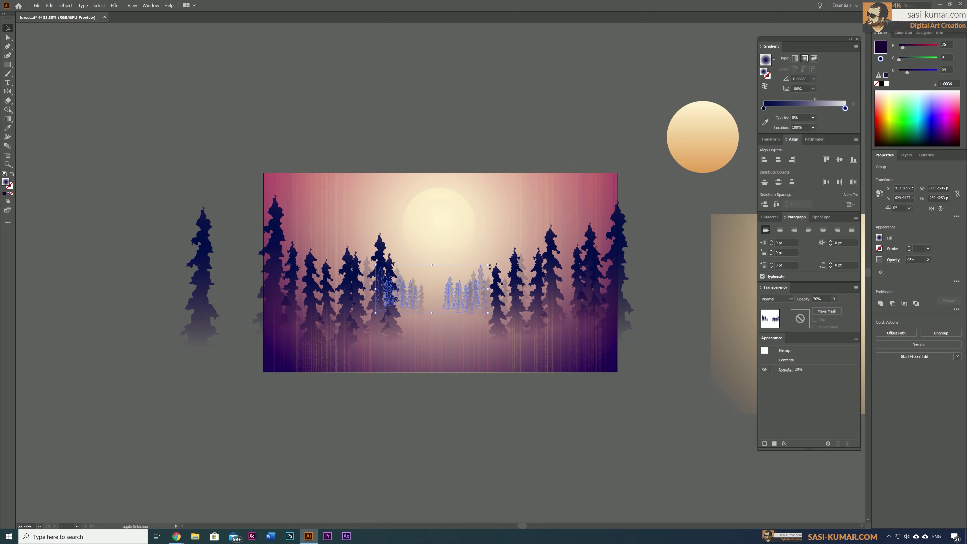
key("ctrl+plus")
left_click(416, 327)
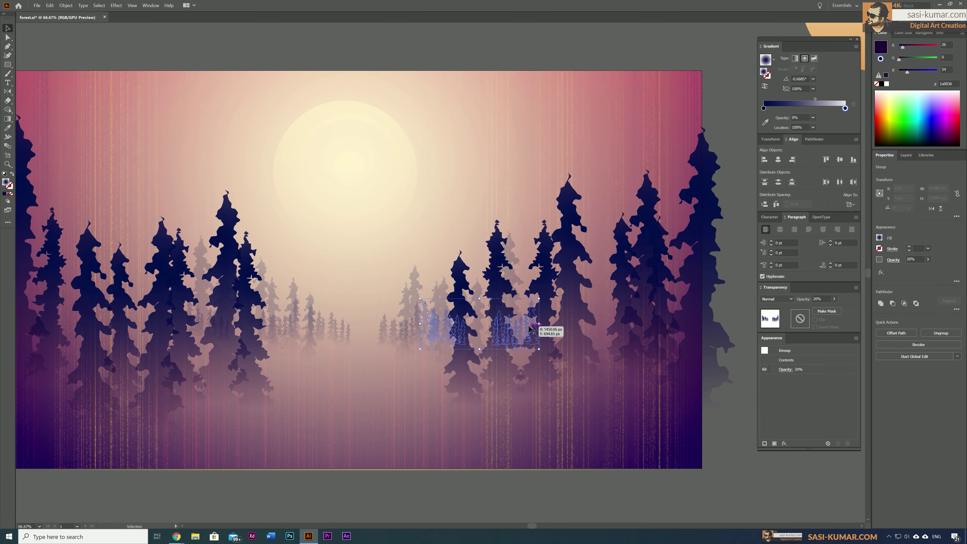
left_click_drag(551, 332, 658, 332)
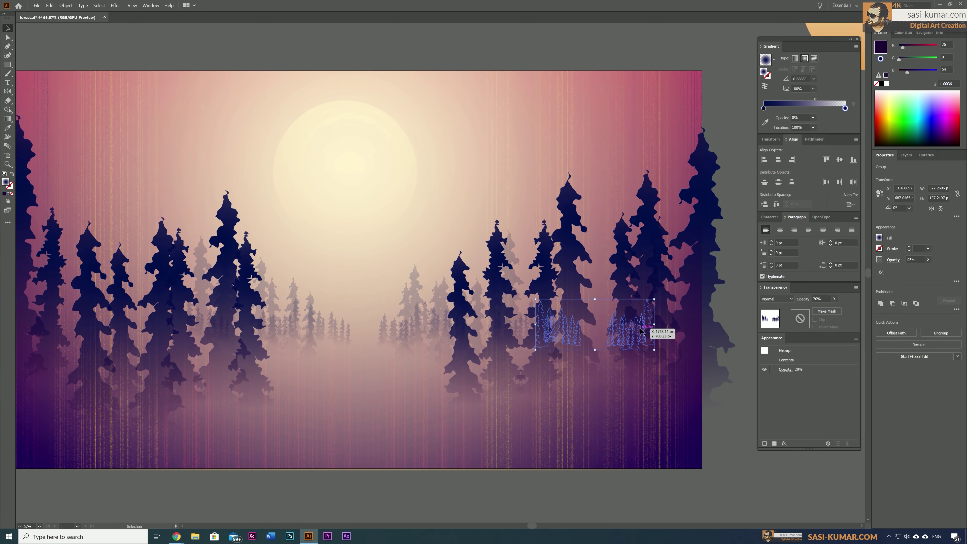
key("ctrl+minus")
left_click(662, 412)
Set the glow rectangle over the forest to Screen blending and align it with the artboard.
left_click(228, 267)
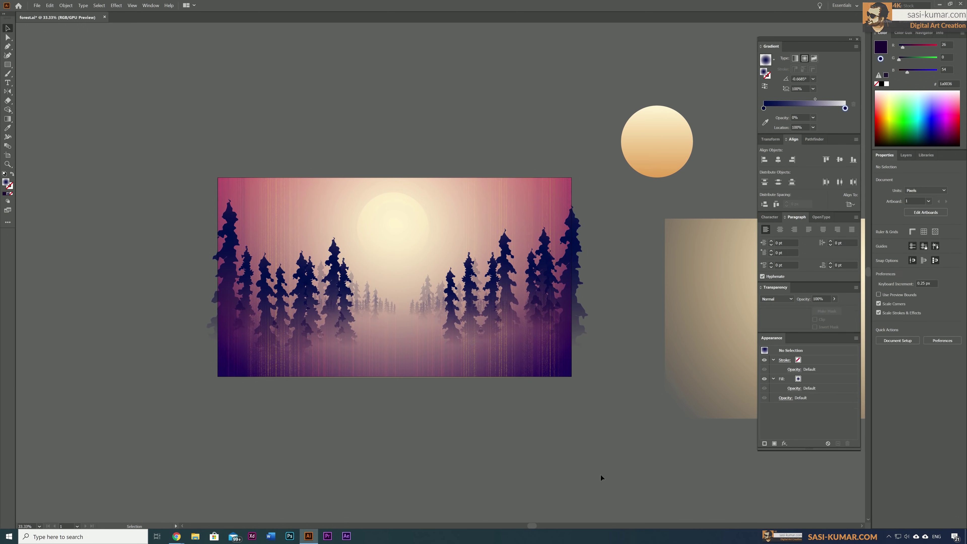
key("ctrl+plus")
left_click(776, 299)
left_click(774, 352)
key("ctrl+minus")
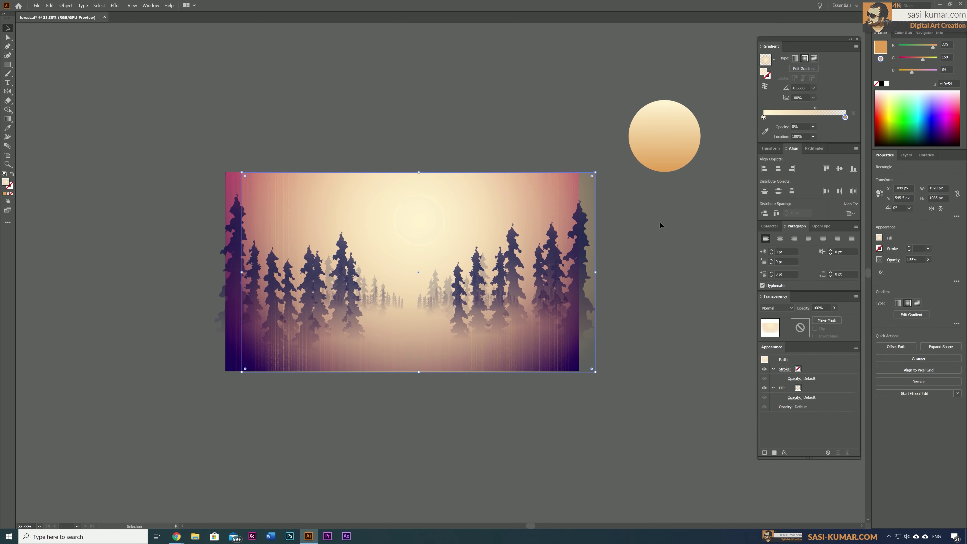
mouse_move(227, 223)
left_mouse_down()
mouse_move(562, 254)
mouse_move(228, 224)
left_mouse_up()
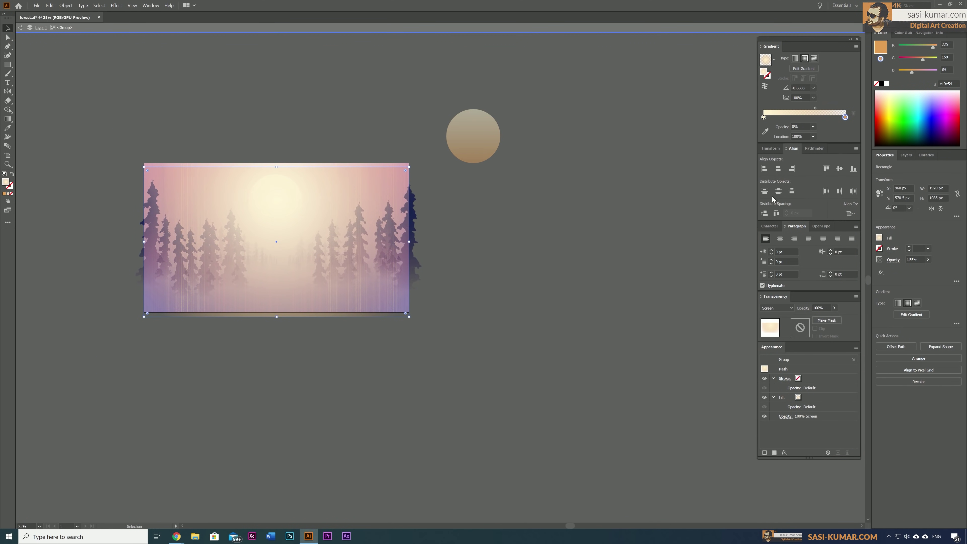
key("Escape")
key("ctrl+plus")
left_click_drag(380, 86, 412, 86)
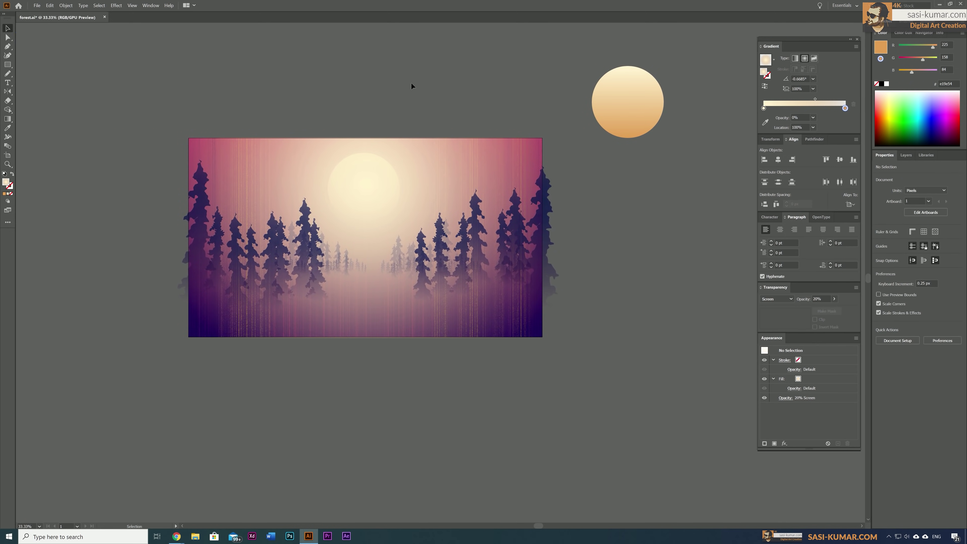
Draw a tall trunk at the scene's right edge with a purple gradient.
left_click(551, 342)
left_click(551, 130)
left_click(516, 130)
left_click(512, 344)
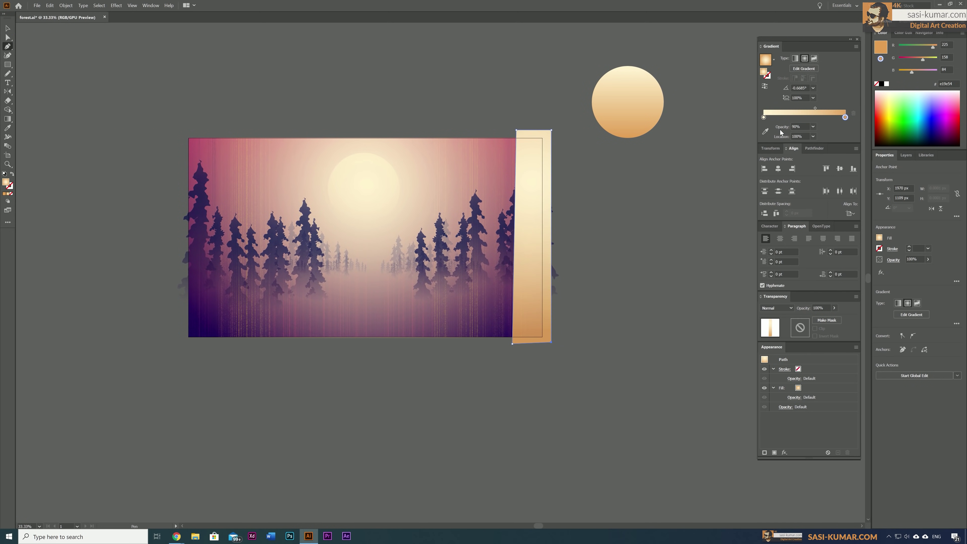
double_click(845, 117)
left_click(798, 175)
left_click(776, 118)
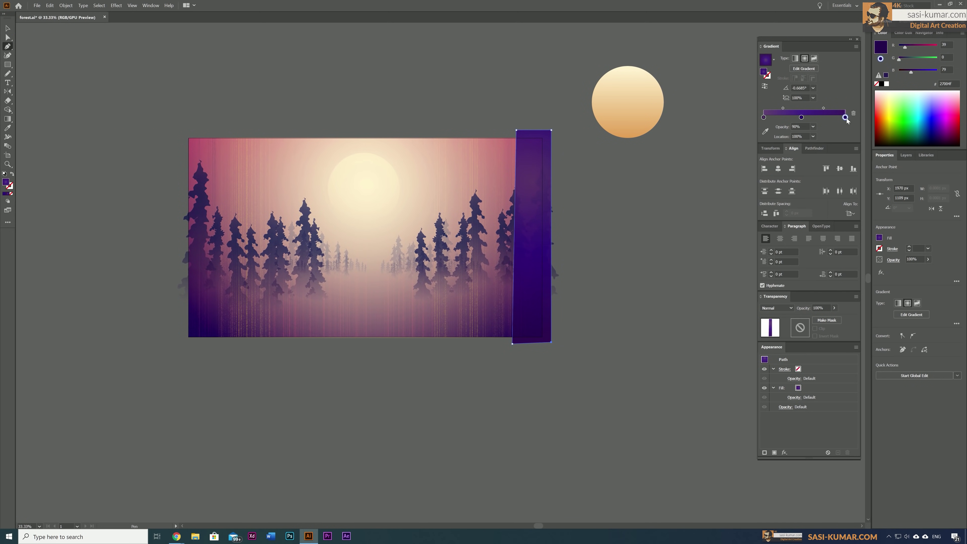
key("v")
right_click(533, 179)
key("Escape")
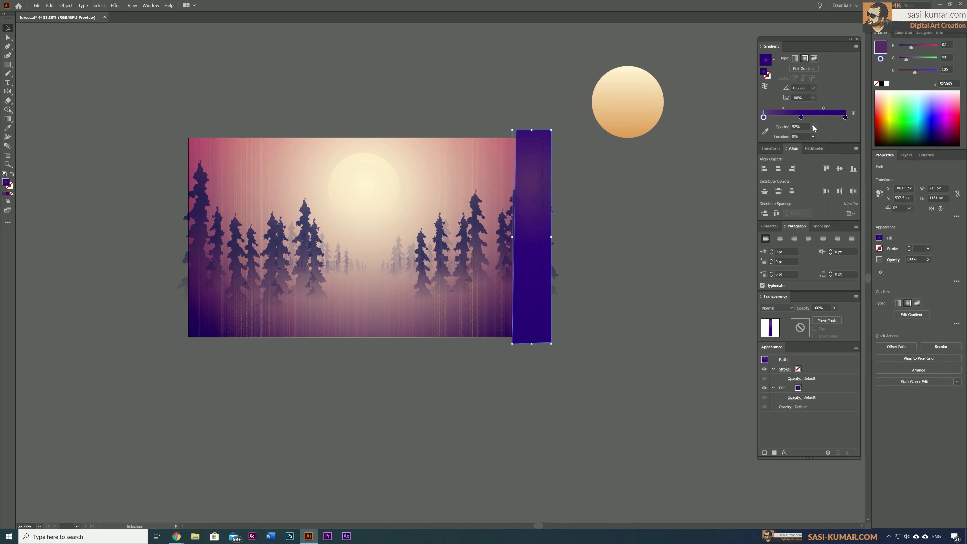
left_click(680, 281)
Draw branches at the trunk's top, including a long one reaching left.
scroll(655, 228, "up", 1)
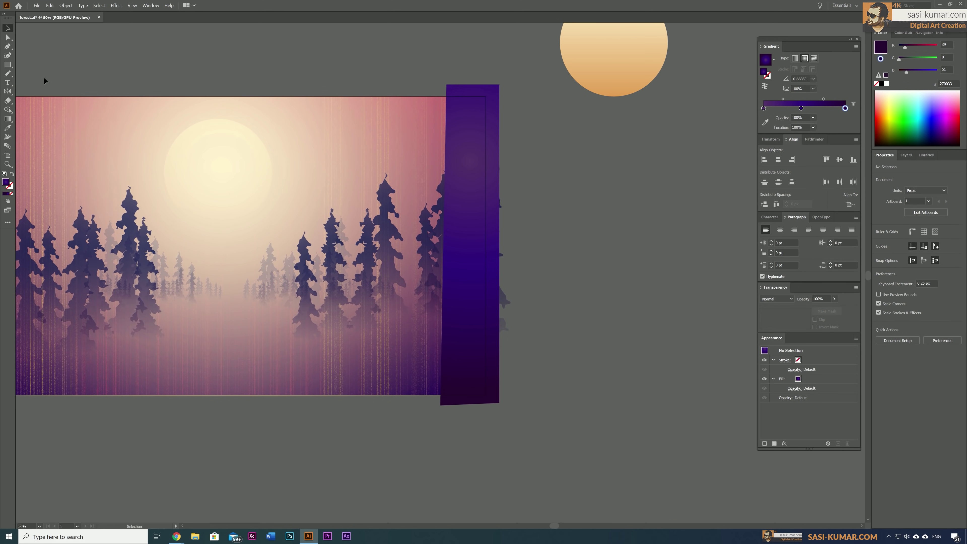
key("p")
left_click(448, 217)
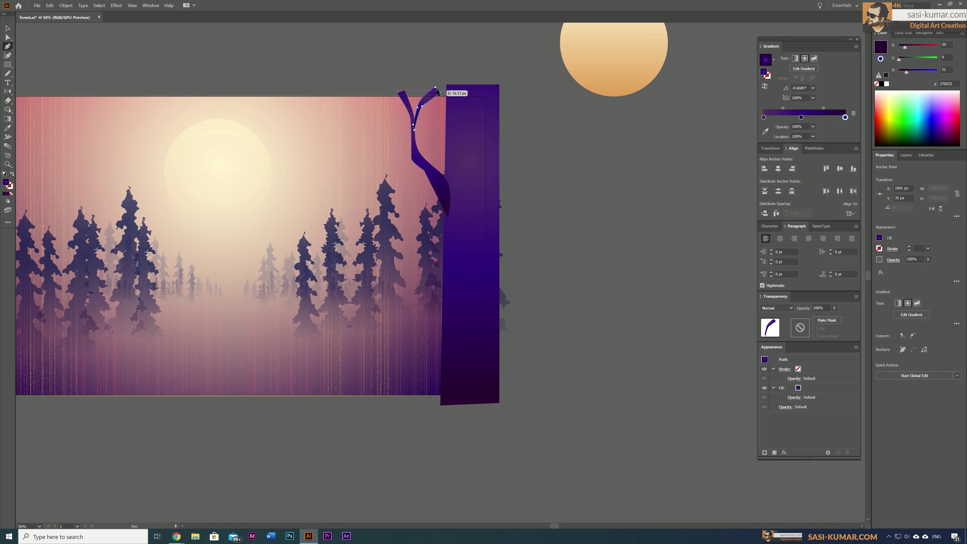
key("ctrl+=")
key("ctrl+minus")
key("p")
left_click(398, 247)
left_click(373, 231)
left_click(349, 217)
left_click(319, 167)
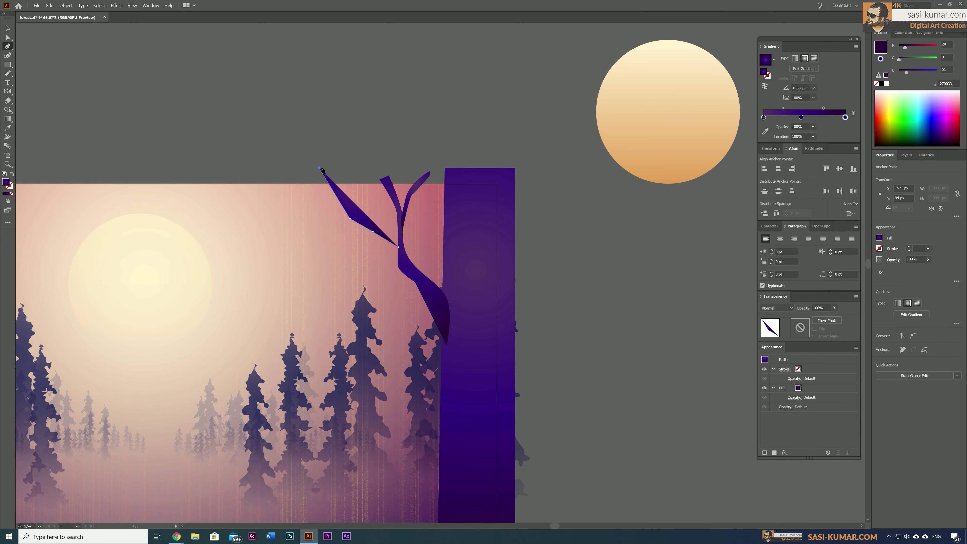
left_click(399, 151, "ctrl")
key("ctrl+minus")
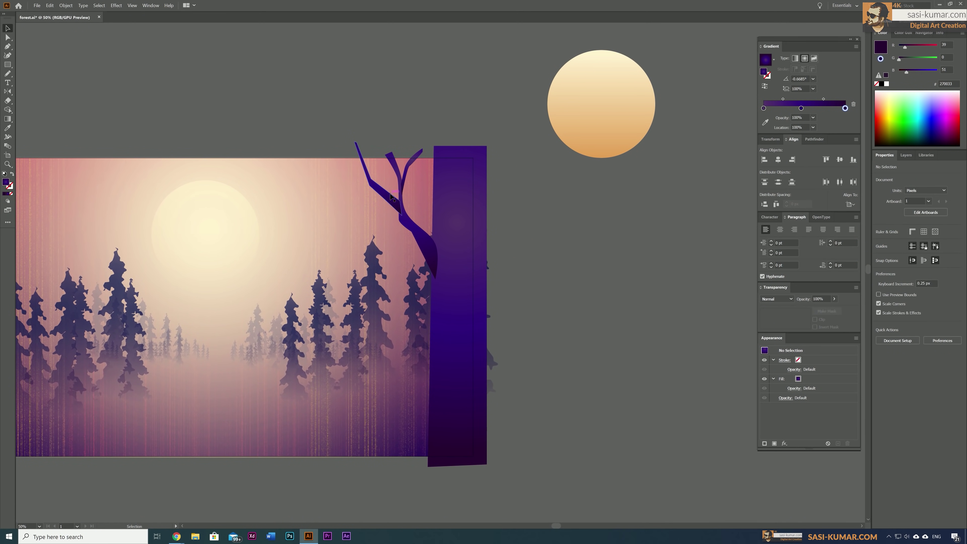
Draw a bark crack shape running down the trunk.
left_click(453, 170)
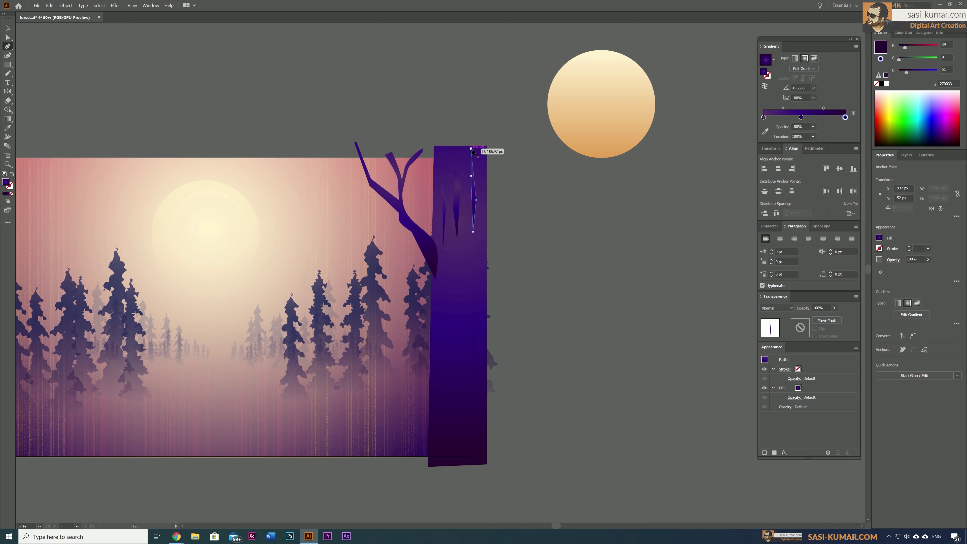
key("p")
scroll(447, 222, "down", 2)
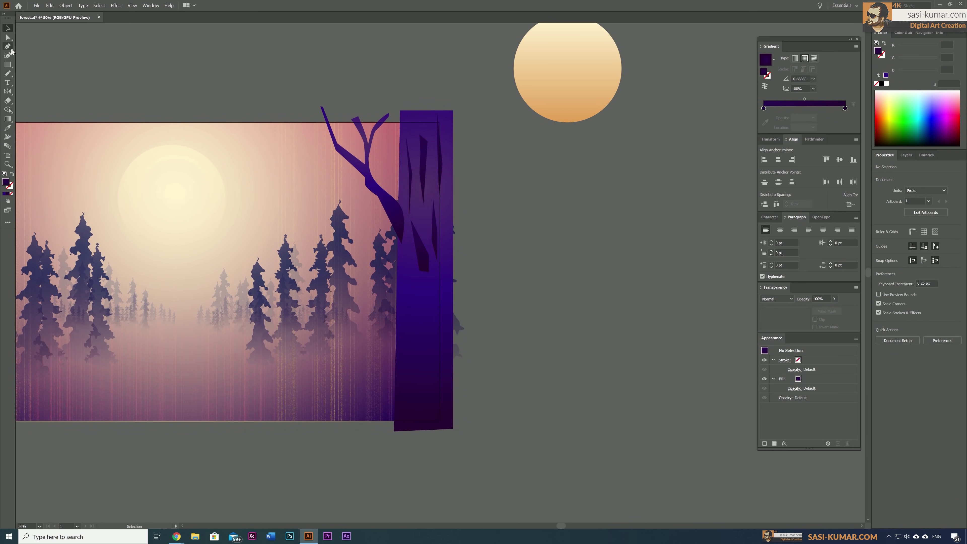
left_click(404, 239)
left_click(405, 281)
left_click(414, 323)
left_click(406, 355)
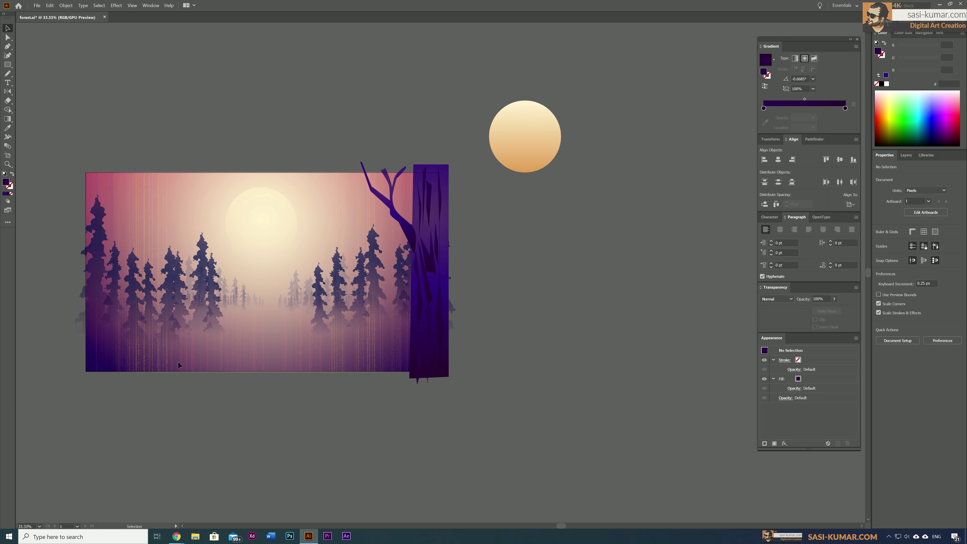
Move the mirrored trunk to the left edge and apply Roughen to both trunks.
left_click_drag(524, 312, 176, 246)
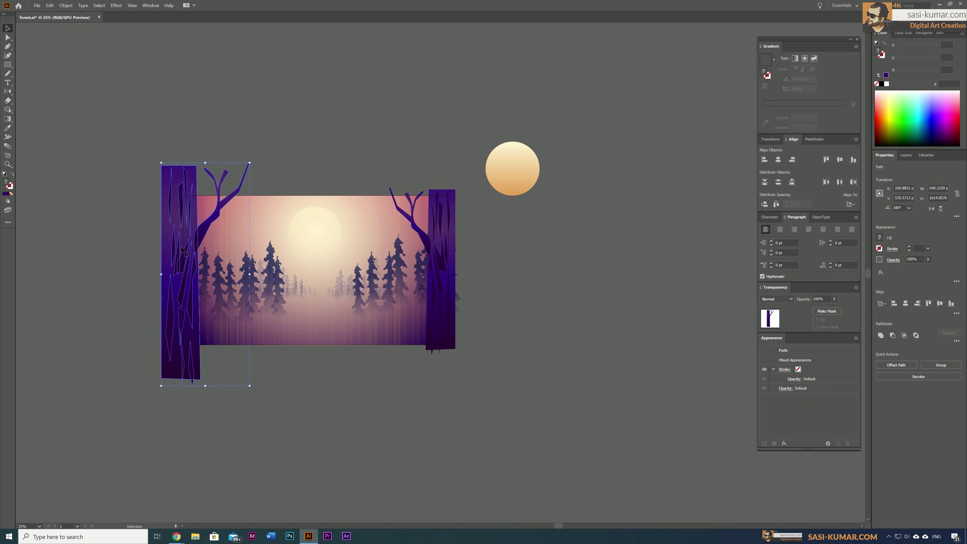
left_click(66, 5)
left_click(162, 13)
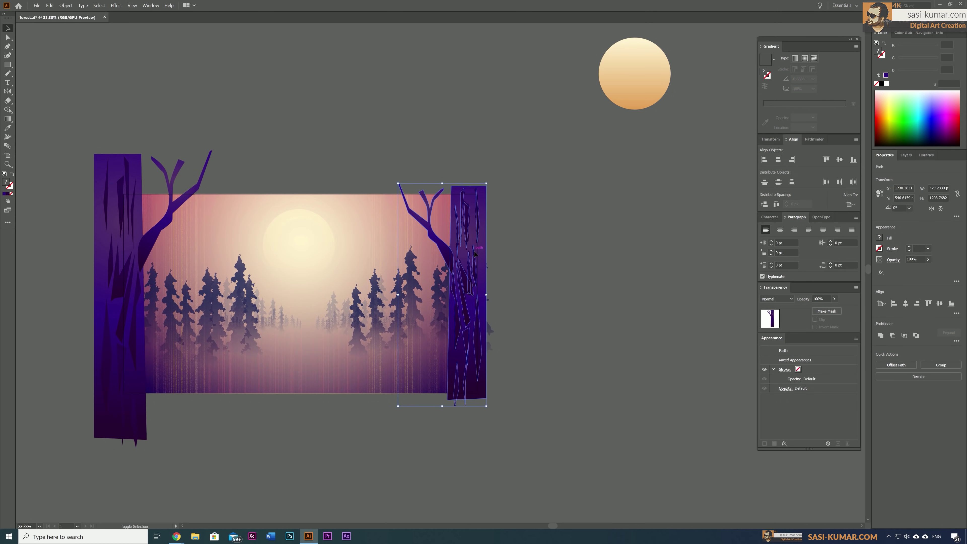
left_click(101, 251)
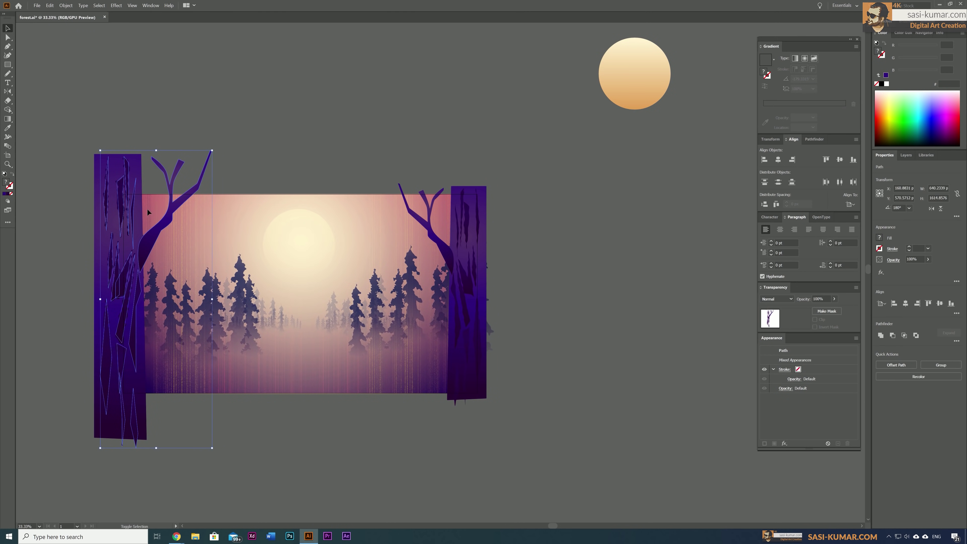
key("ctrl+shift+e")
Copy the right tree and give the copy a white-to-navy vertical gradient.
left_click(491, 110)
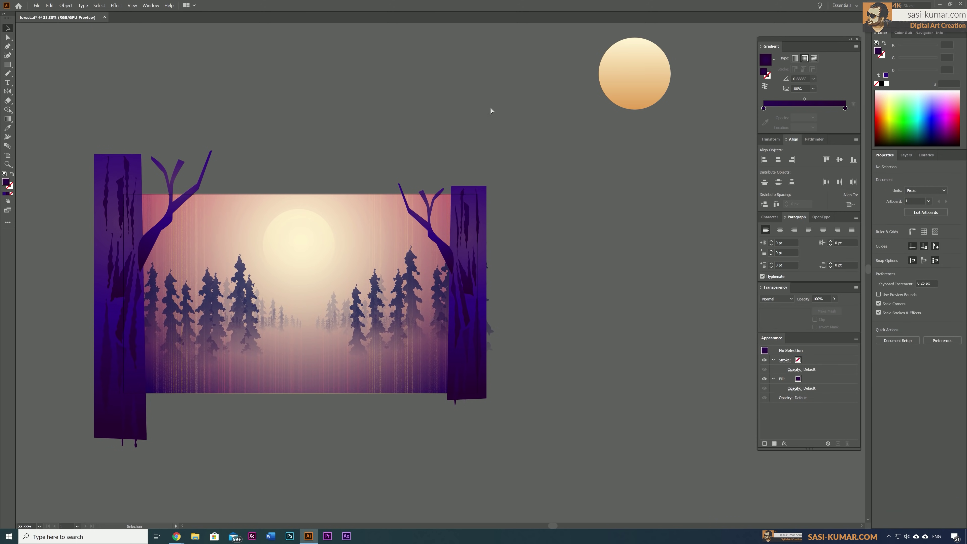
key("ctrl+plus")
key("p")
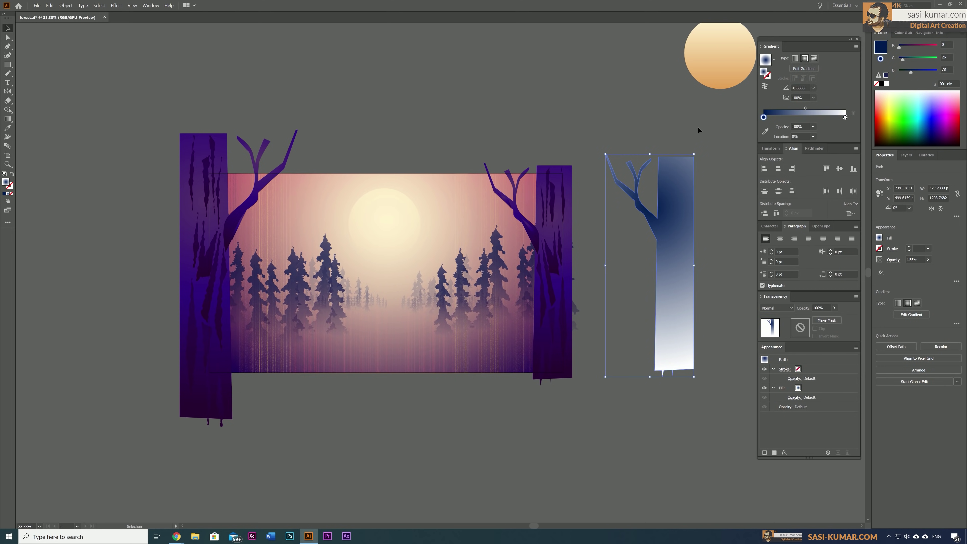
left_click_drag(674, 365, 672, 164)
Place the gradient tree copy to the right and apply a speckled Grain texture.
scroll(554, 247, "right", 3)
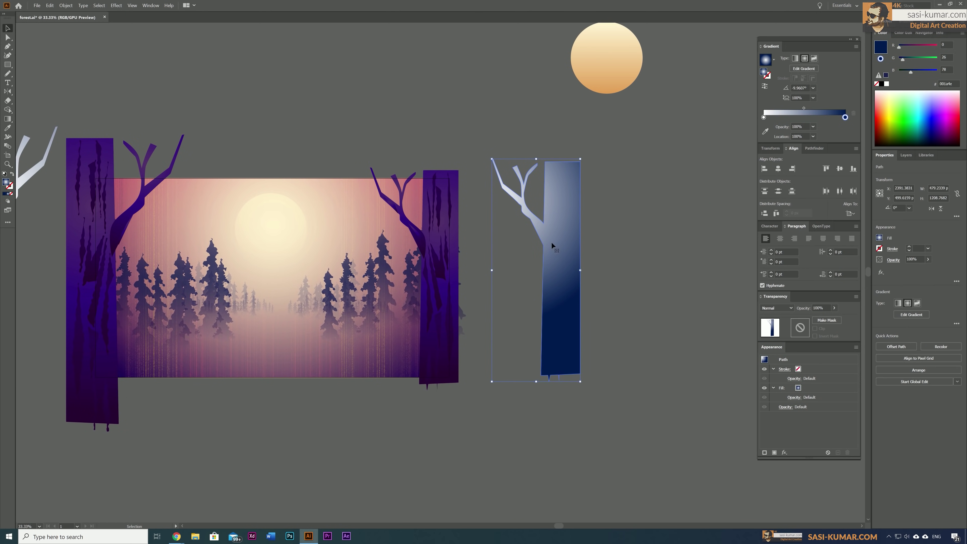
left_click_drag(553, 247, 665, 247)
left_click(116, 6)
left_click(213, 194)
left_click(936, 93)
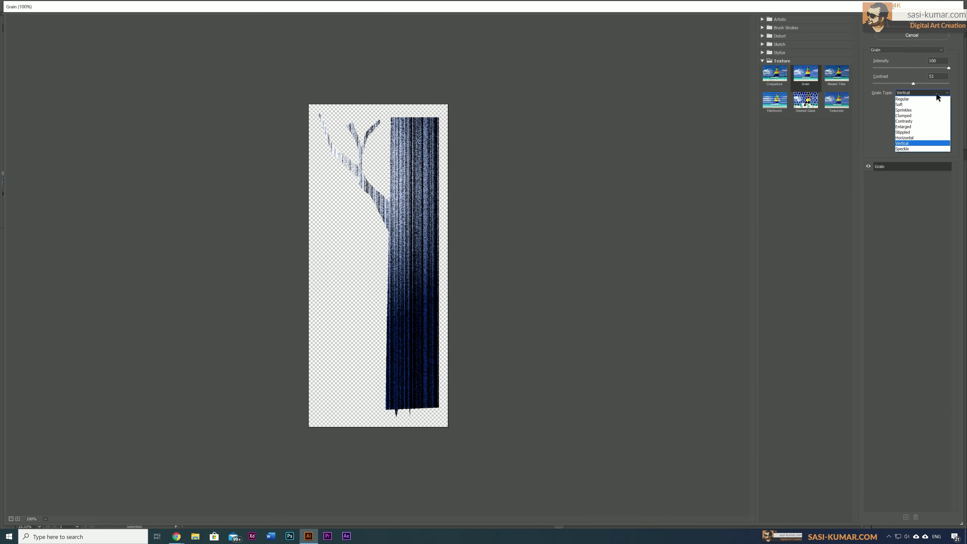
left_click(903, 149)
left_click(913, 25)
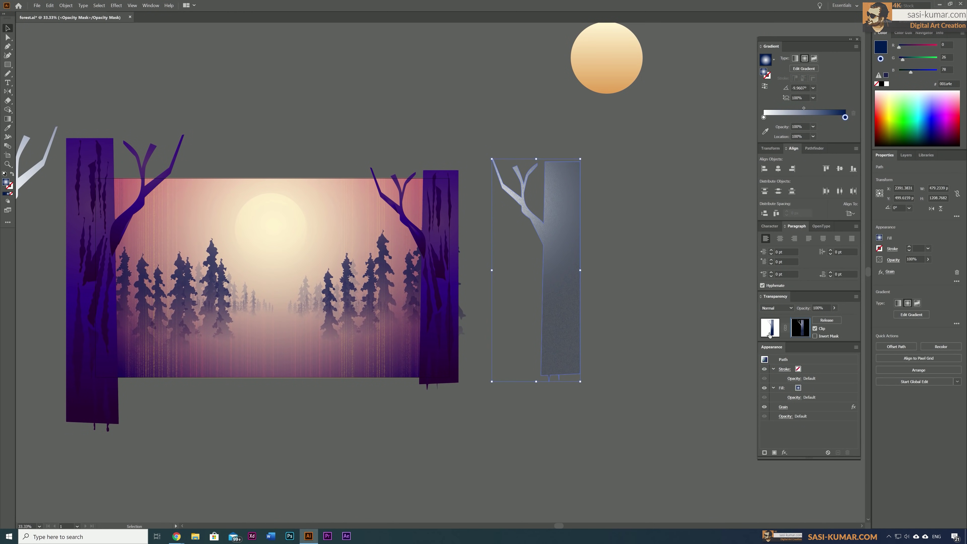
Turn the grainy tree into a Soft Light opacity mask laid over the left purple trunk.
left_click(769, 334)
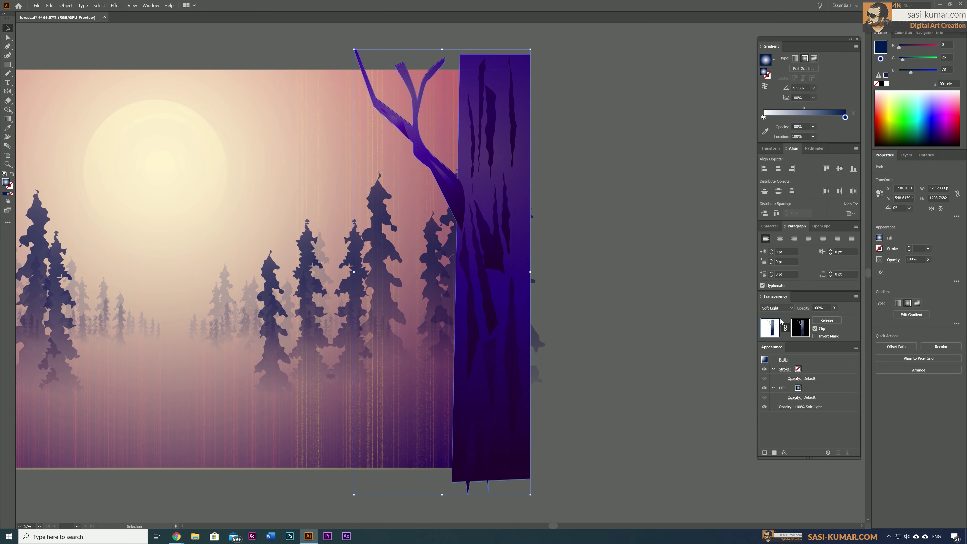
left_click(779, 337)
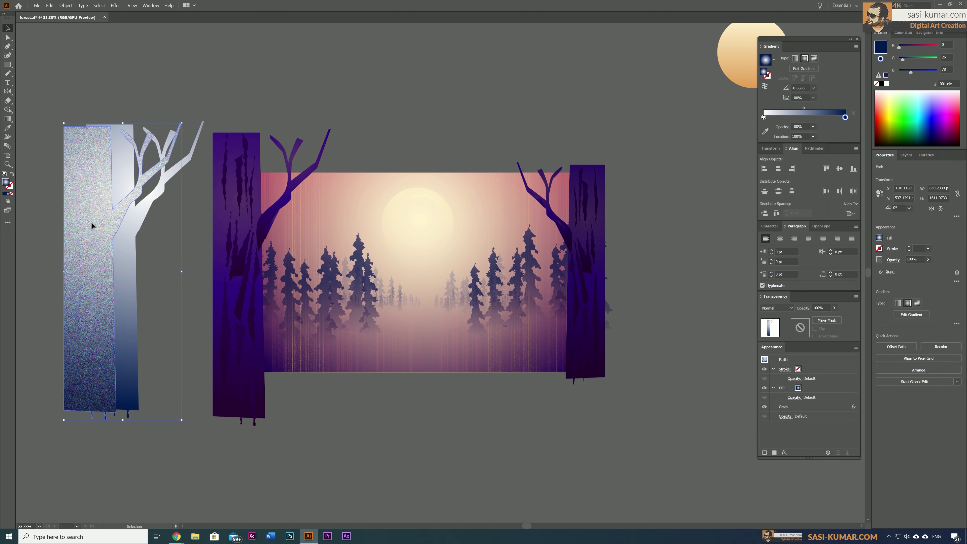
left_click(826, 320)
left_click_drag(172, 333, 299, 332)
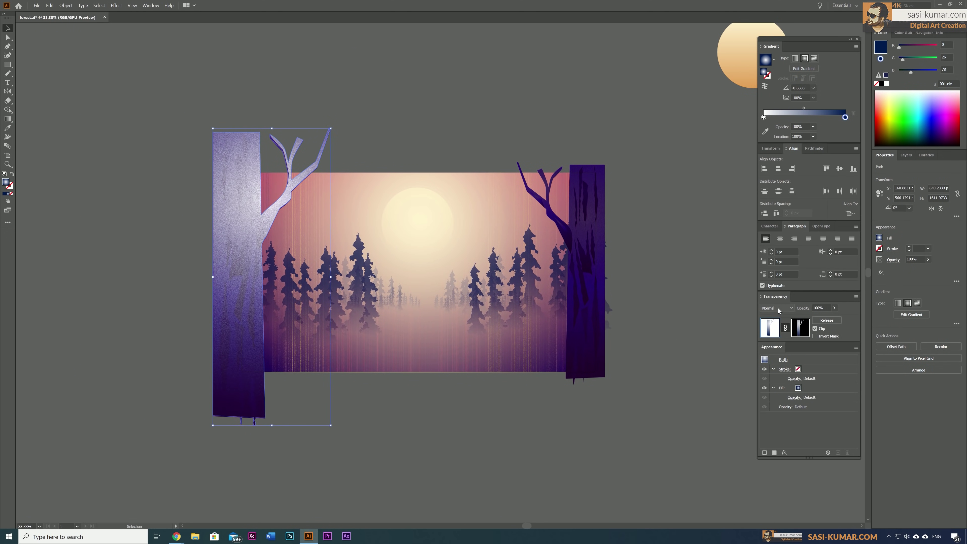
left_click(165, 263)
left_click(251, 290)
Paste a mirrored copy of the tree and send it behind the right trunk.
key("ctrl+c")
key("ctrl+v")
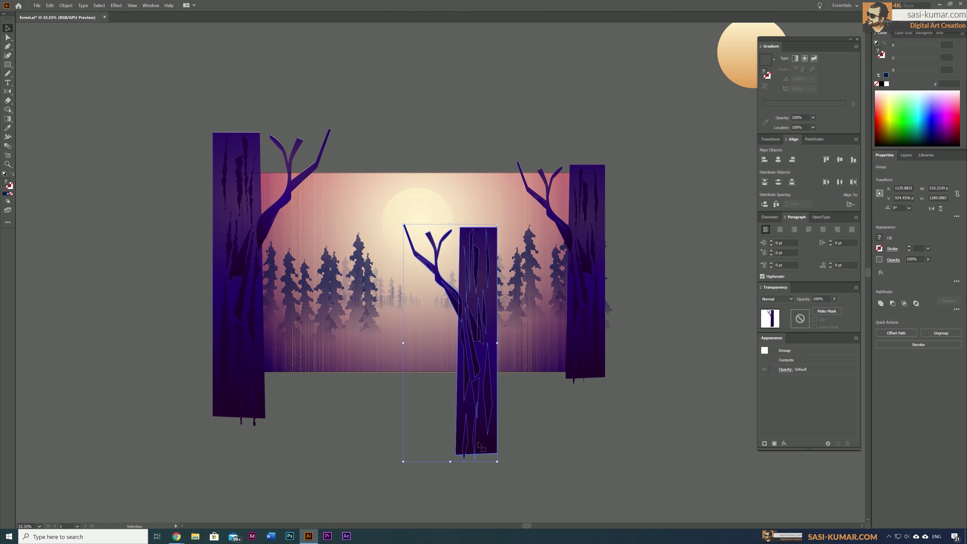
mouse_move(480, 353)
left_mouse_down()
mouse_move(297, 287)
mouse_move(552, 285)
left_mouse_up()
right_click(297, 286)
left_click(447, 315)
right_click(596, 285)
left_click(682, 377)
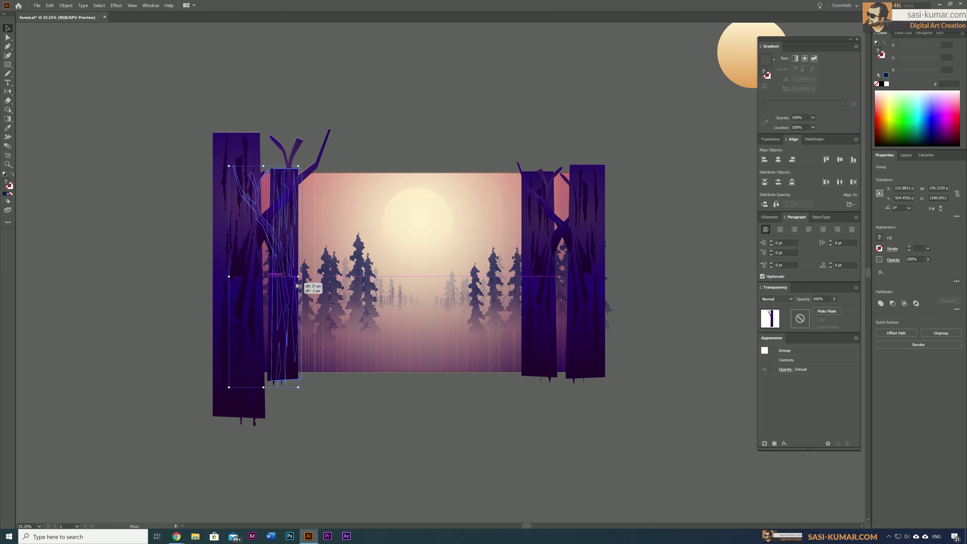
Bend both overlapping trees with an Arch warp effect.
left_click(544, 286)
left_click(116, 6)
left_click(213, 118)
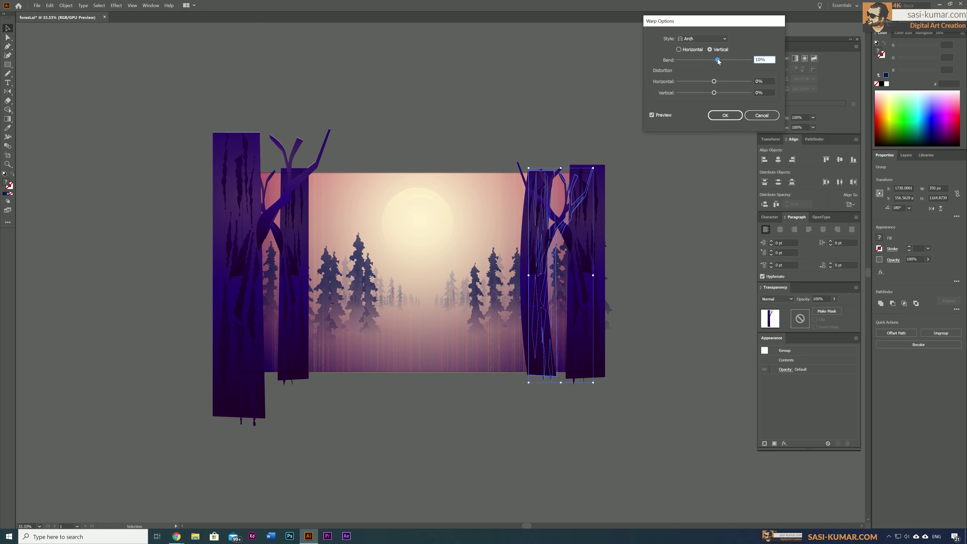
left_click(725, 115)
left_click(274, 267)
key("shift+ctrl+e")
left_click(788, 360)
left_click(724, 115)
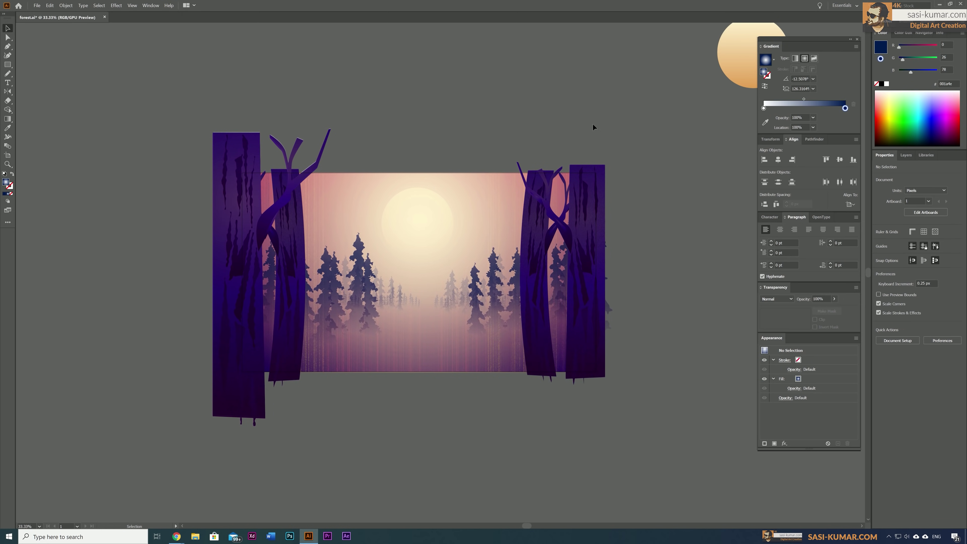
Add a new colour stop to the fog rectangle's gradient.
double_click(403, 274)
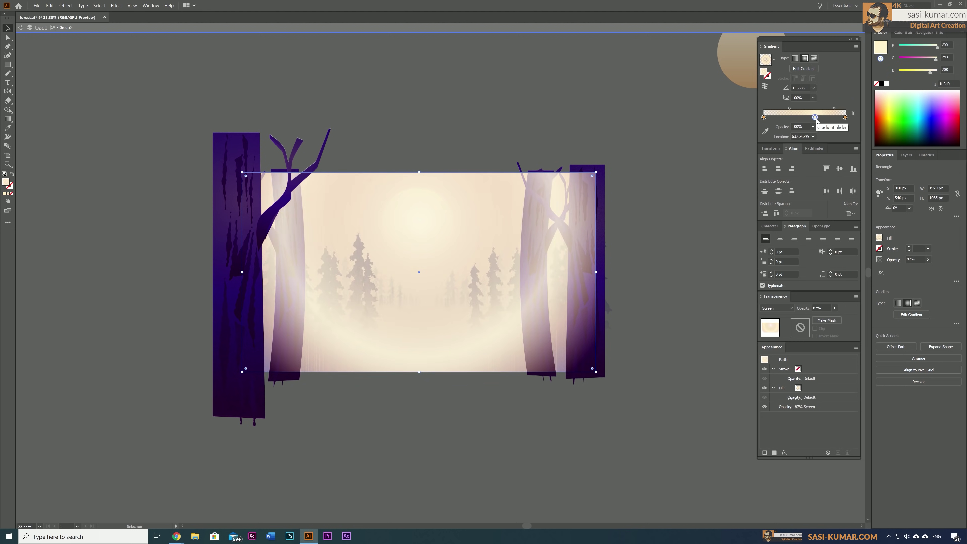
key("g")
left_click(828, 109)
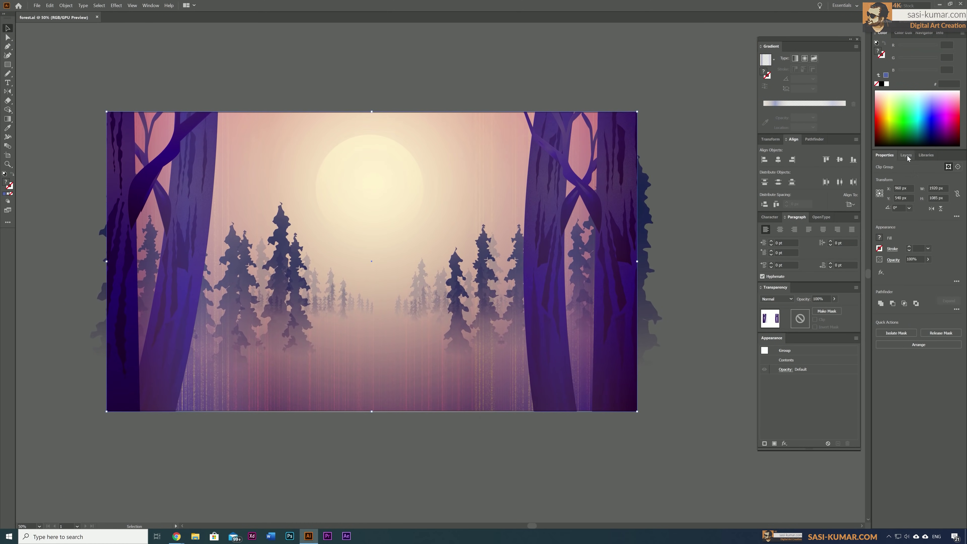
Cover the artboard with a rectangle and shift its peach-to-pale-blue gradient midpoint on canvas.
left_click_drag(107, 110, 636, 411)
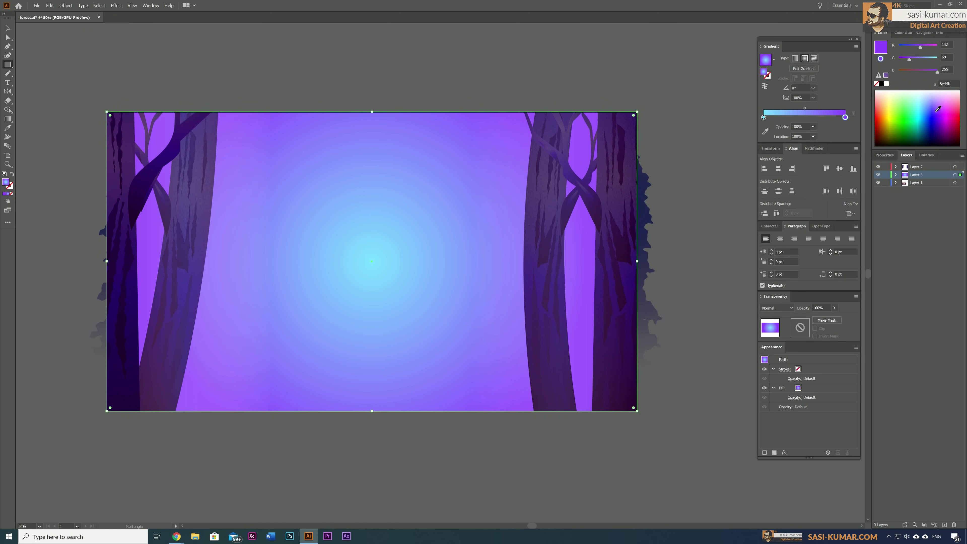
left_click_drag(804, 109, 824, 109)
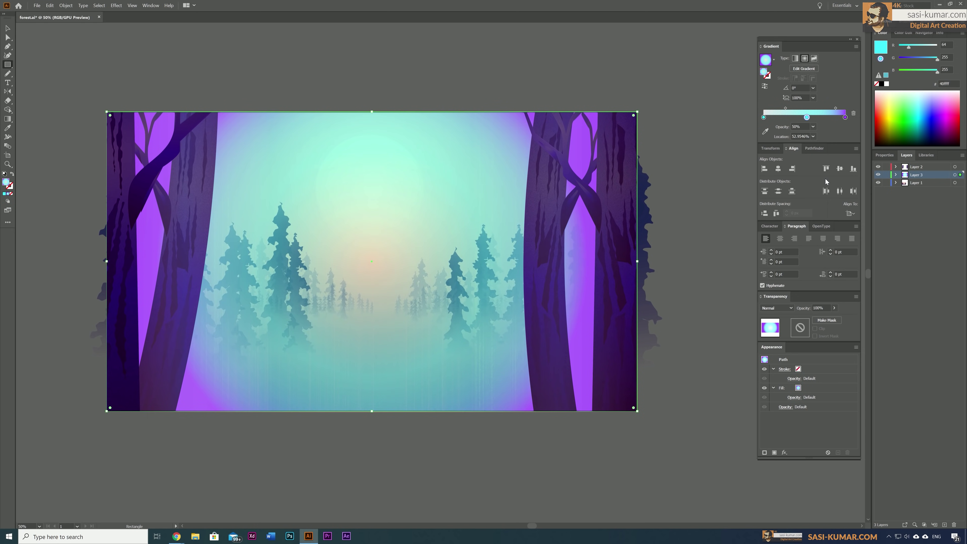
key("g")
scroll(345, 258, "down", 3)
left_click_drag(375, 150, 371, 520)
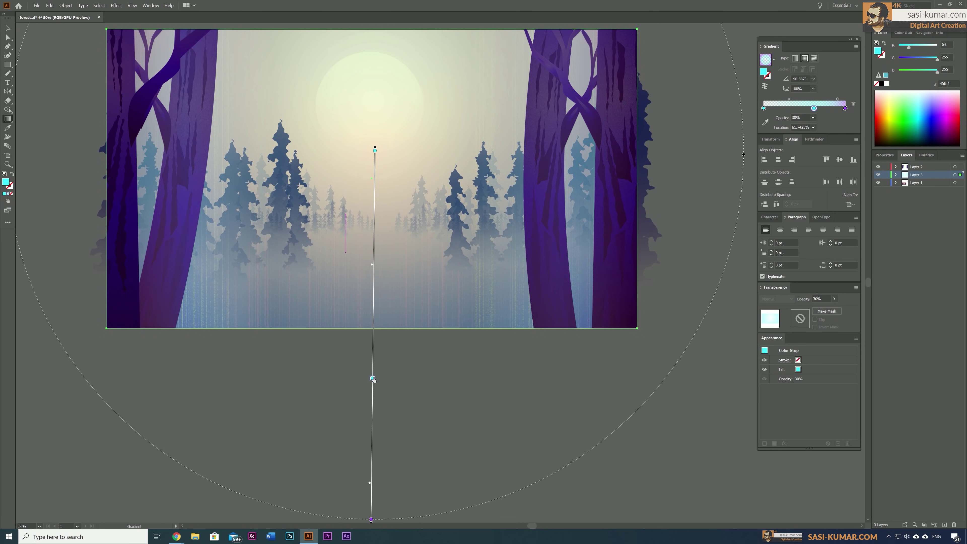
key("ctrl+minus")
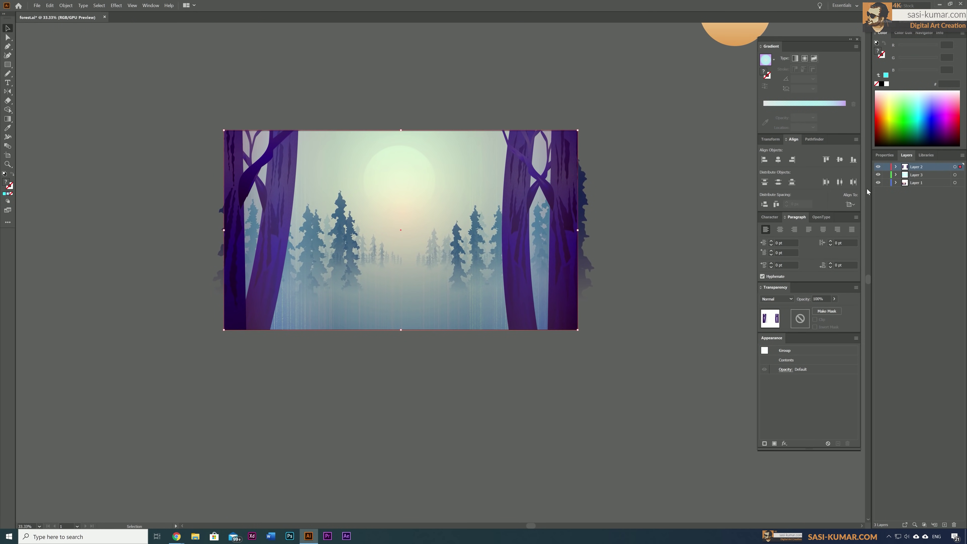
left_click(429, 191)
left_click(813, 127)
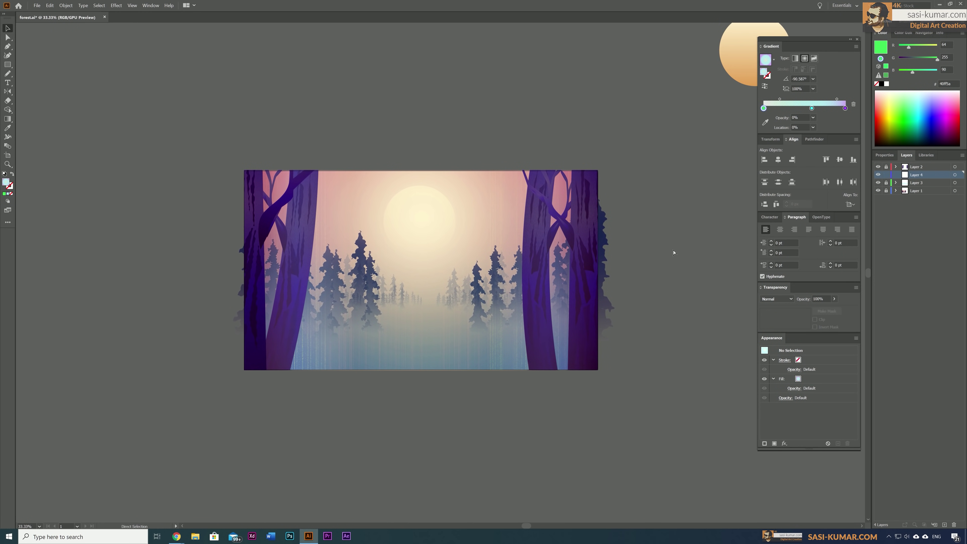
Draw a tall pine tree and Alt-drag copies onto the second and third trunks.
left_click_drag(331, 171, 343, 373)
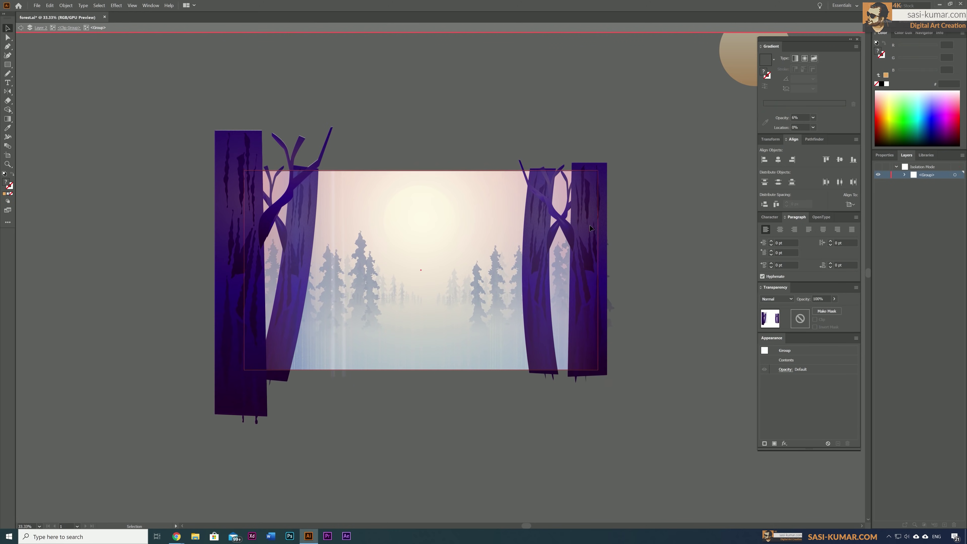
double_click(594, 259)
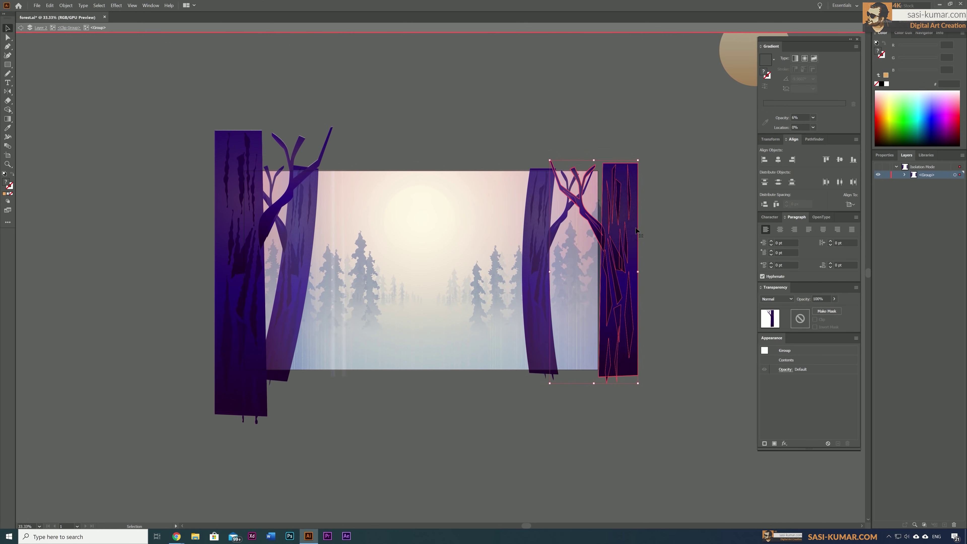
right_click(723, 244)
left_click(738, 246)
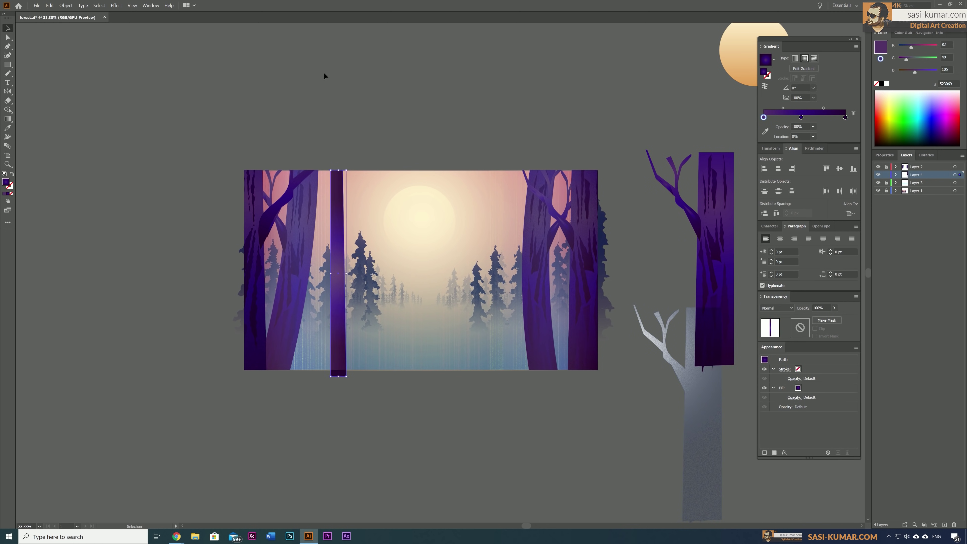
left_click_drag(335, 190, 365, 188)
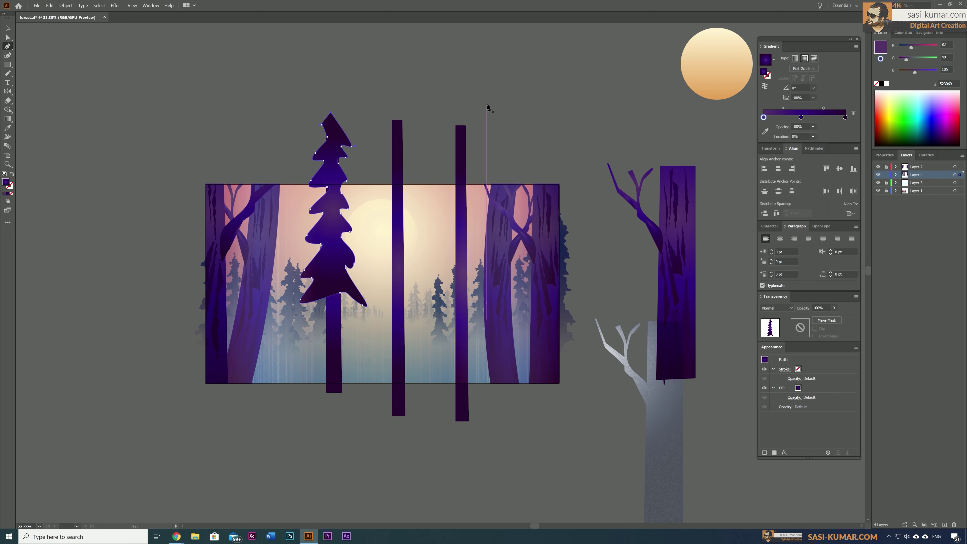
left_click_drag(334, 190, 399, 164)
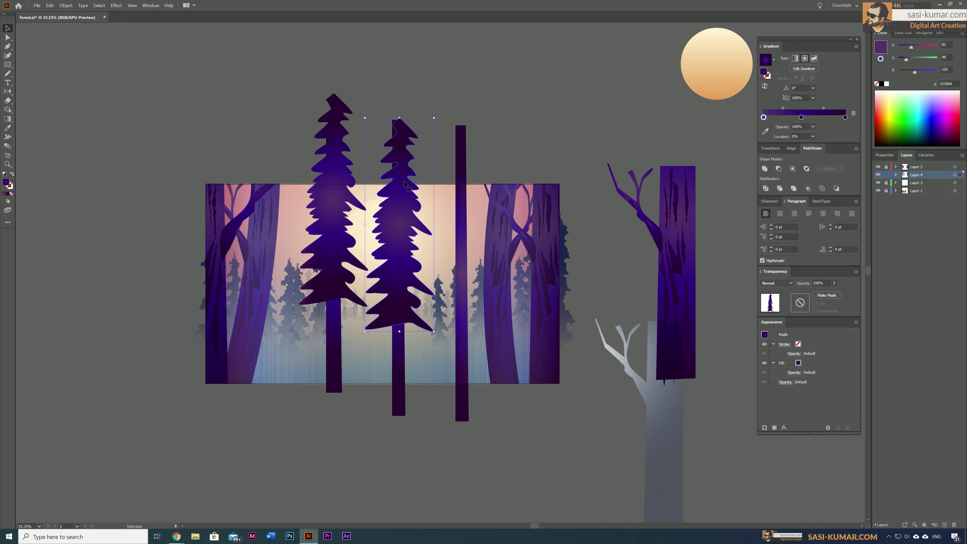
left_click_drag(451, 376, 463, 371)
Apply Roughen to all three pine trees, then shrink and position them among the trunks.
key("ctrl+a")
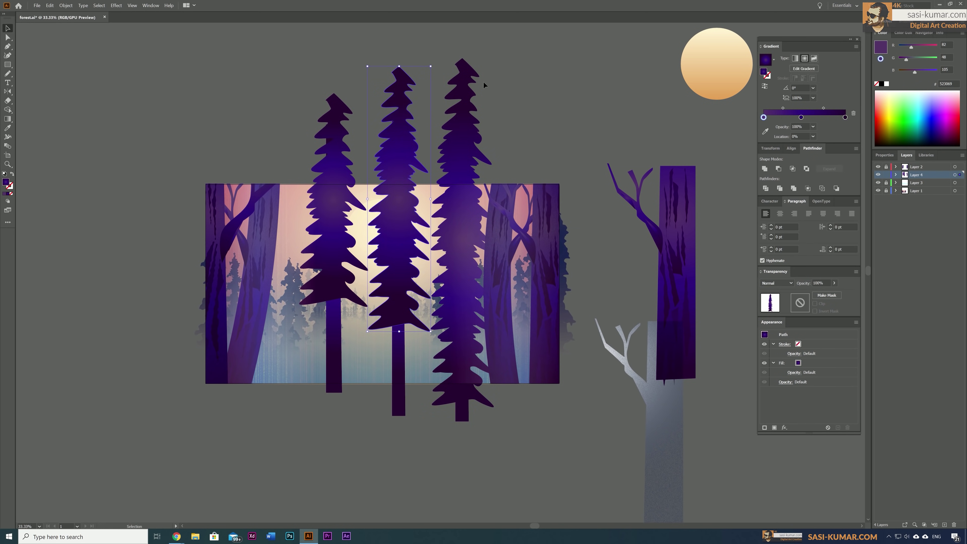
left_click(116, 5)
left_click(219, 96)
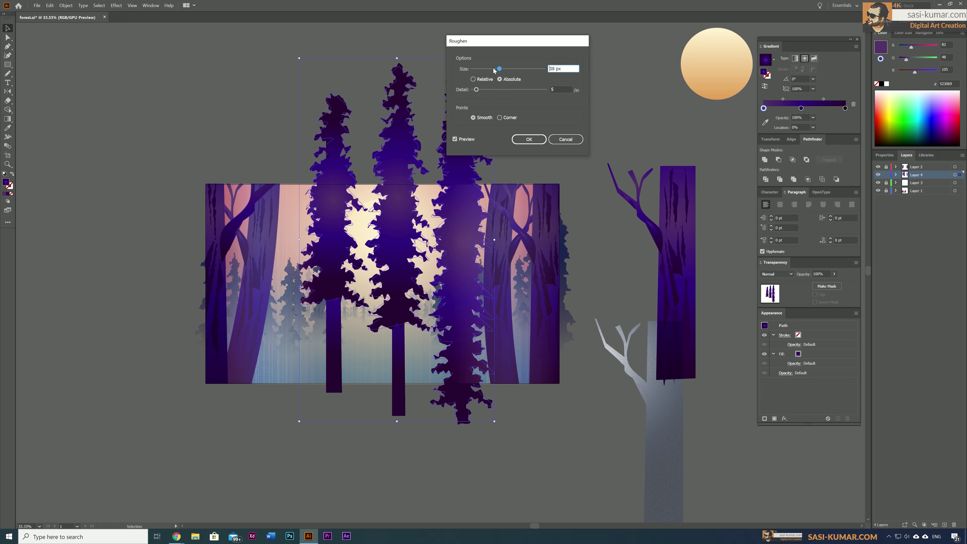
left_click(545, 139)
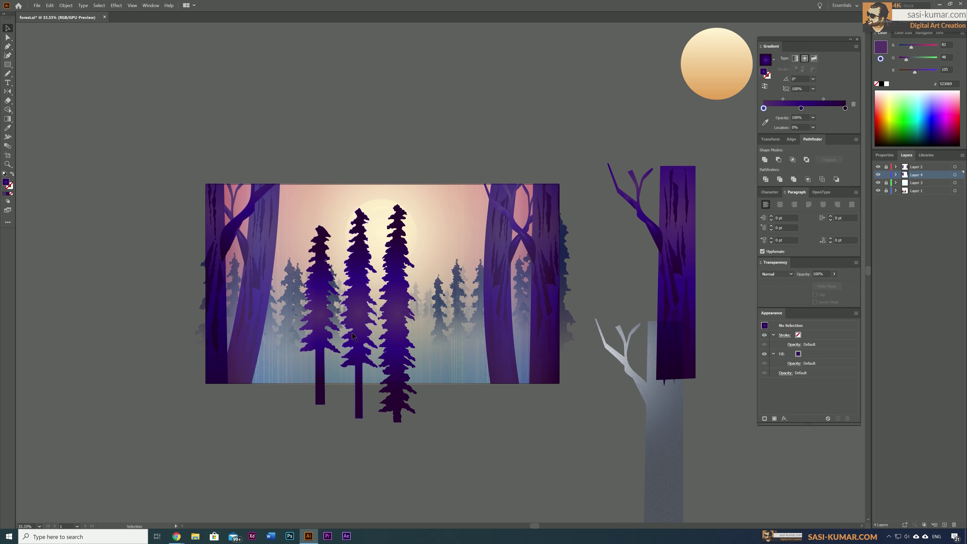
left_click_drag(323, 366, 266, 365)
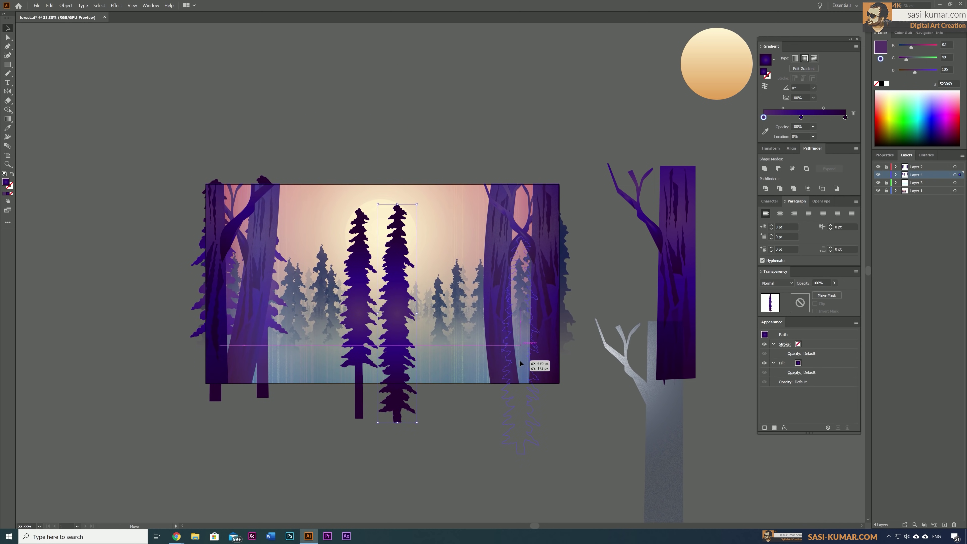
left_click_drag(519, 363, 520, 364)
left_click_drag(468, 381, 469, 274)
left_click_drag(729, 480, 682, 465)
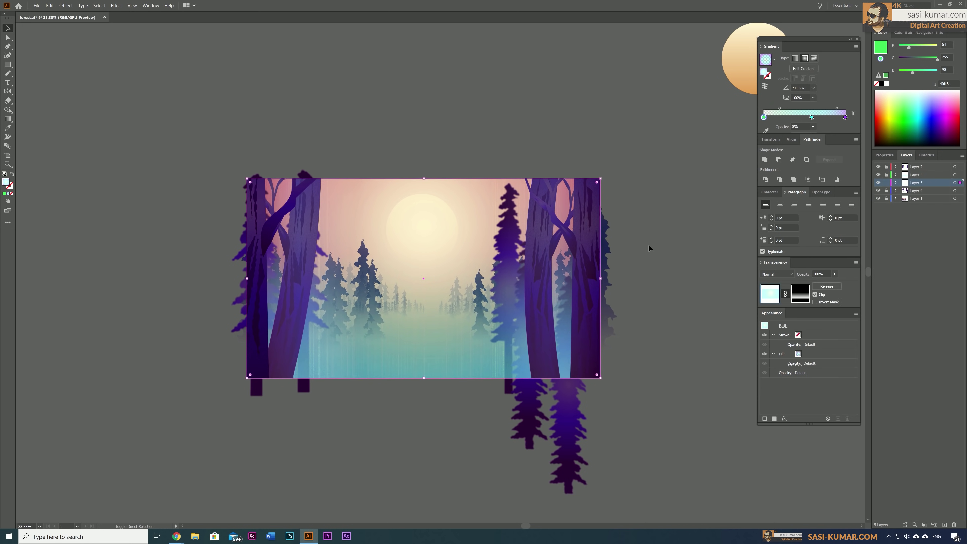
Clip the pine tree group so the overhanging trees are trimmed to the frame.
left_click(507, 263)
left_click(834, 274)
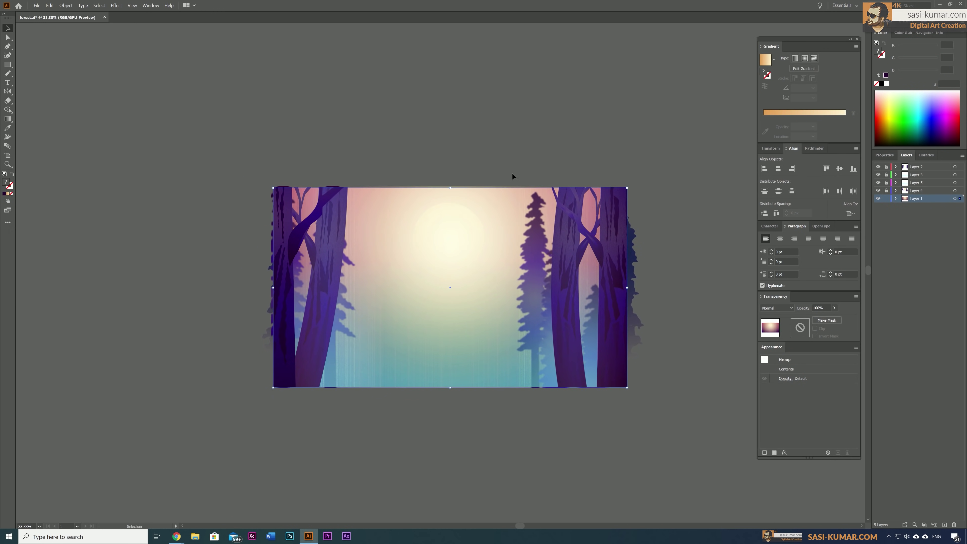
left_click(522, 304)
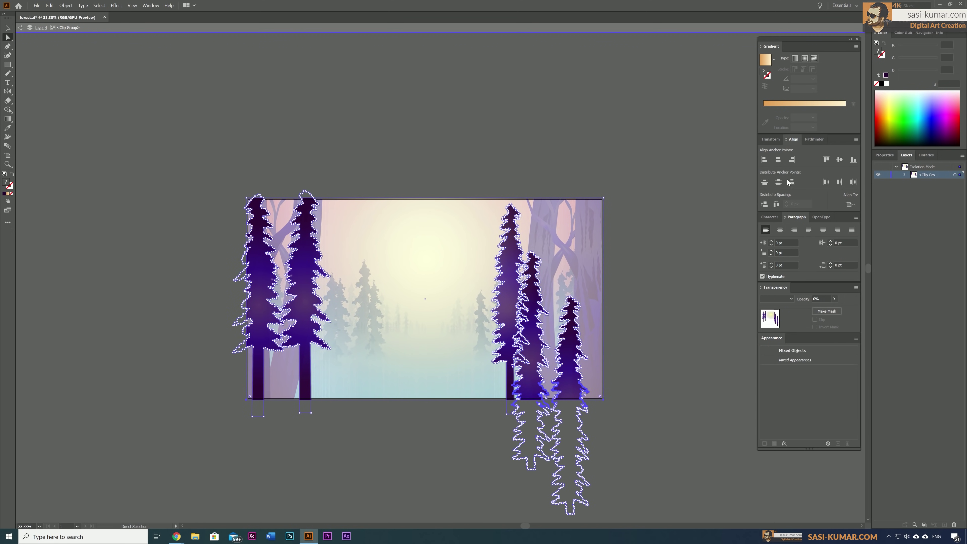
key("ctrl+shift+a")
Draw a white rectangle covering the whole artboard.
key("Escape")
key("ctrl+plus")
key("ctrl+plus")
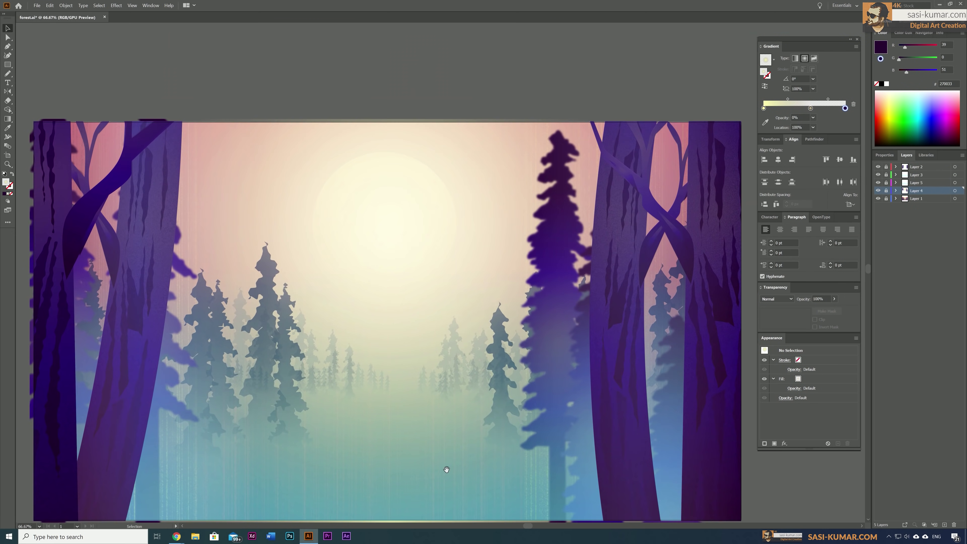
key("ctrl+minus")
key("ctrl+minus")
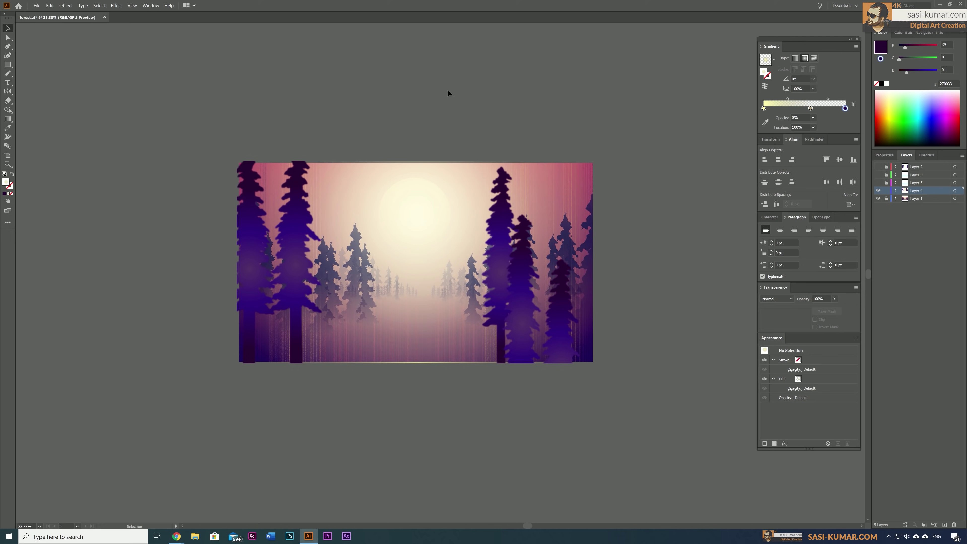
key("ctrl+plus")
double_click(403, 413)
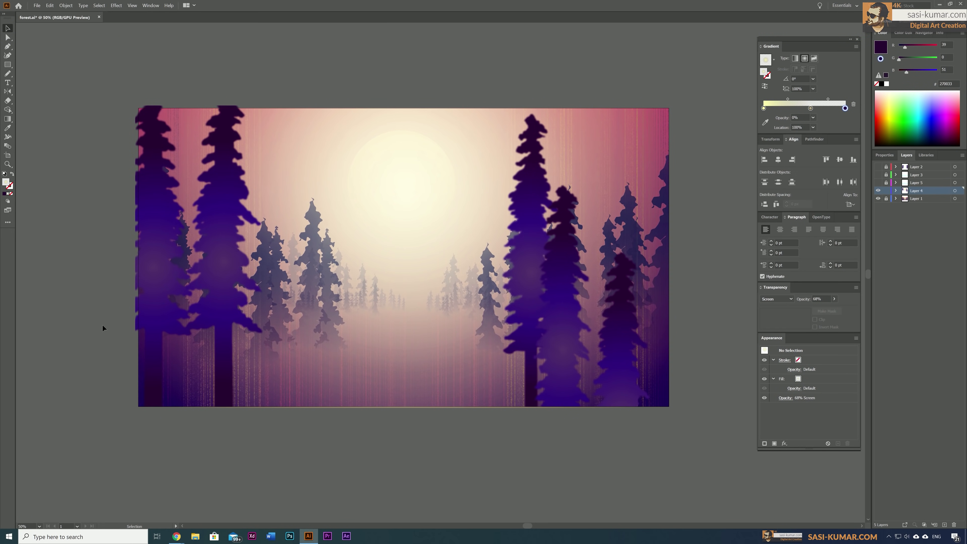
left_click_drag(138, 108, 670, 407)
Apply a Grain texture to the white rectangle, blended Soft Light at 34% opacity.
key("v")
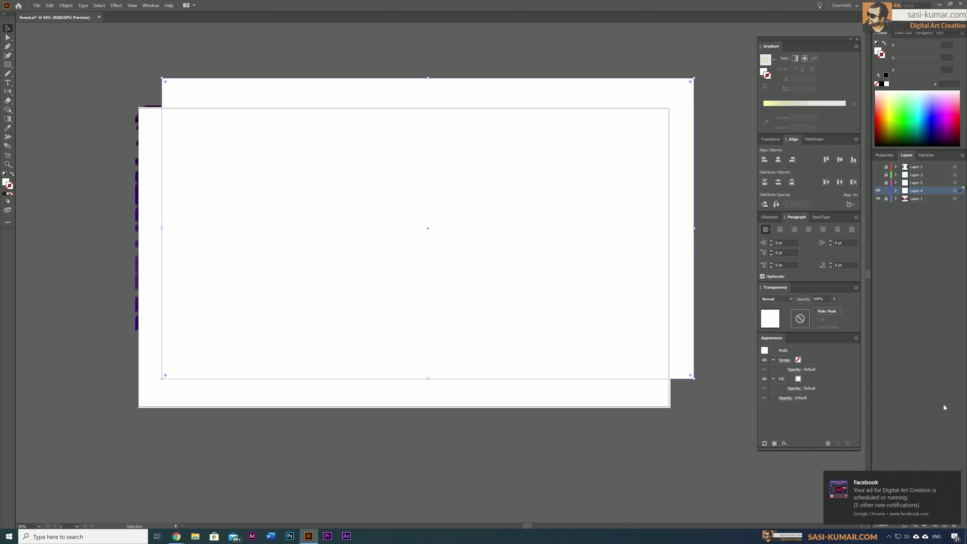
left_click(116, 5)
left_click(216, 207)
left_click(921, 93)
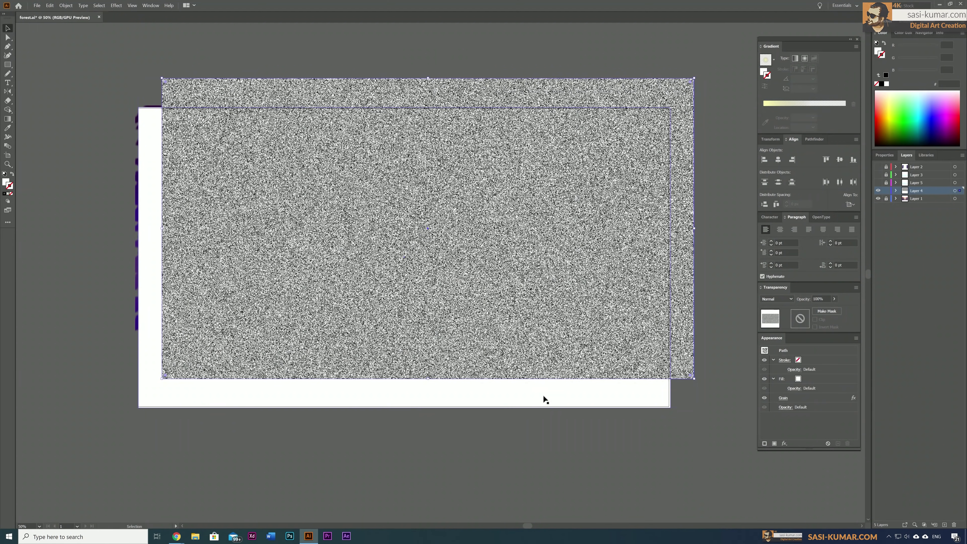
left_click(777, 379)
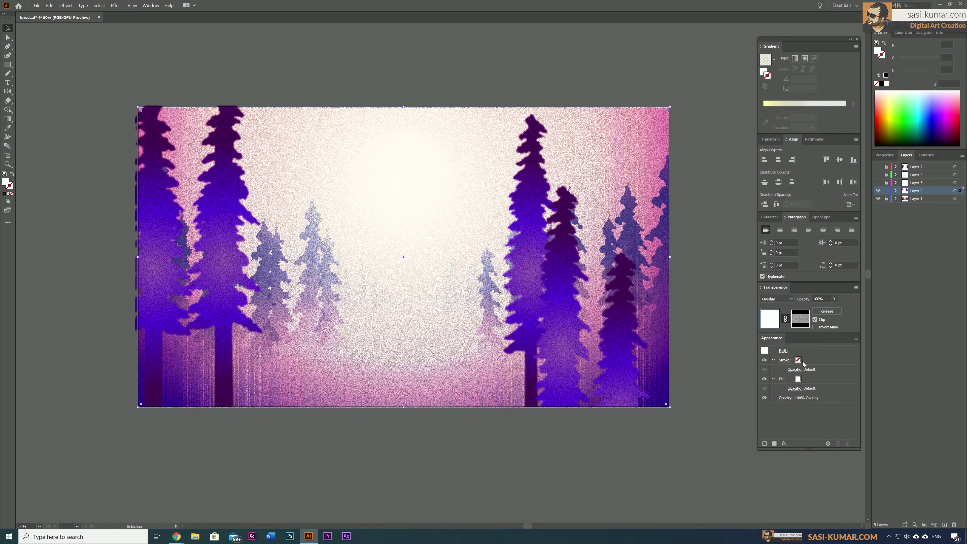
triple_click(820, 299)
type("34")
key("Return")
left_click_drag(878, 183, 878, 167)
left_click(722, 319)
Draw a rectangle with a pink radial gradient glow over the forest.
key("ctrl+minus")
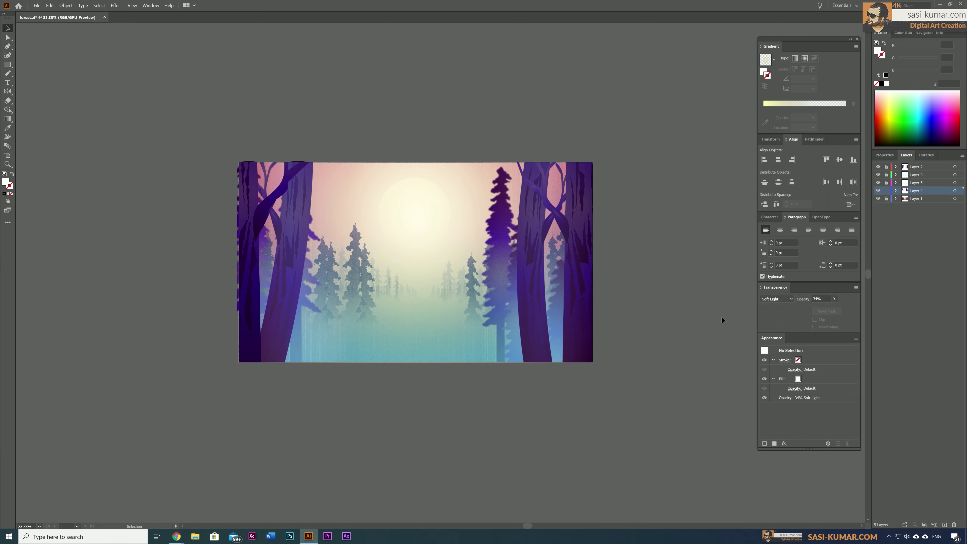
left_click(435, 250)
left_click(895, 190)
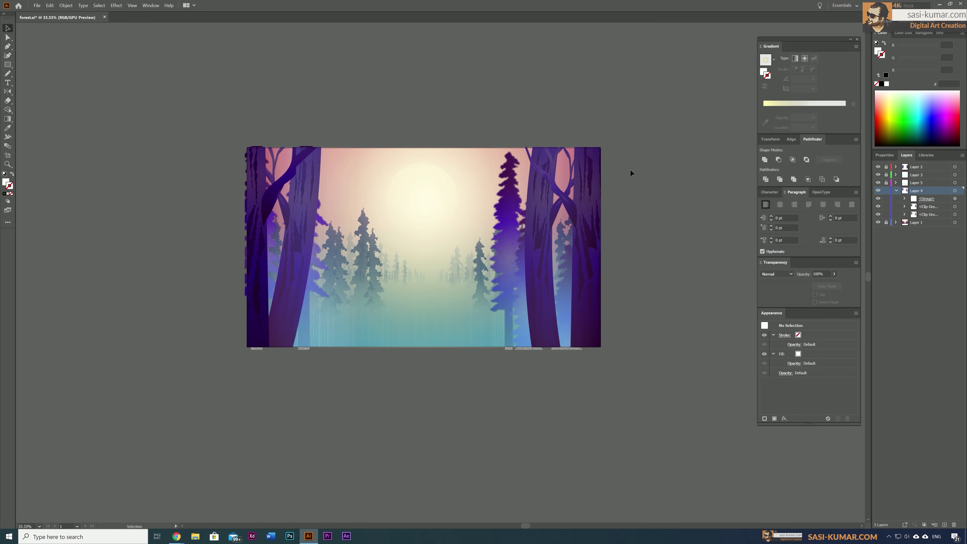
left_click(309, 260, "shift")
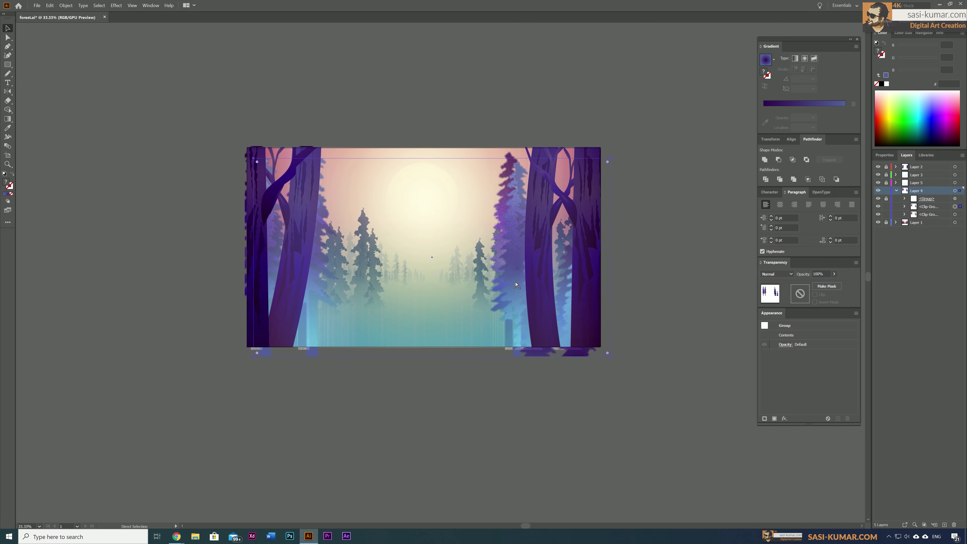
left_click_drag(621, 360, 620, 364)
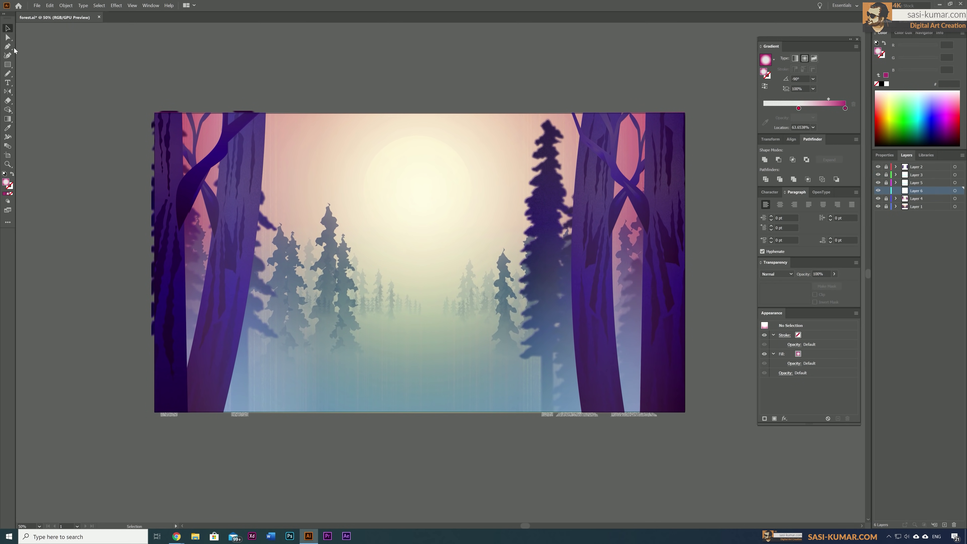
Outline the rock with the Pen tool and shift its colour toward blue.
left_click(7, 46)
left_click(301, 413)
left_click(309, 399)
left_click(328, 396)
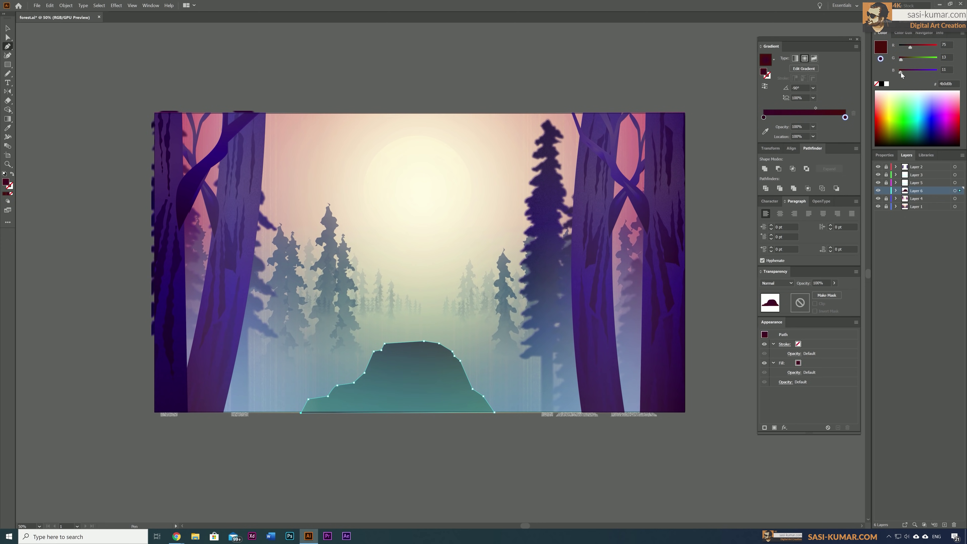
left_click(905, 73)
scroll(377, 395, "up", 2)
Add a gradient-filled highlight path along the rock top.
left_click(393, 293)
left_click(470, 287)
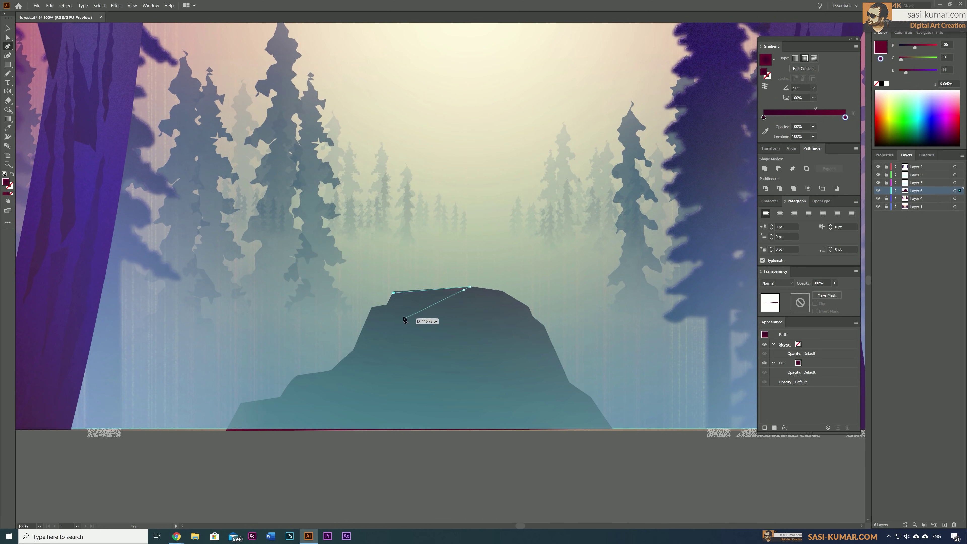
key("period")
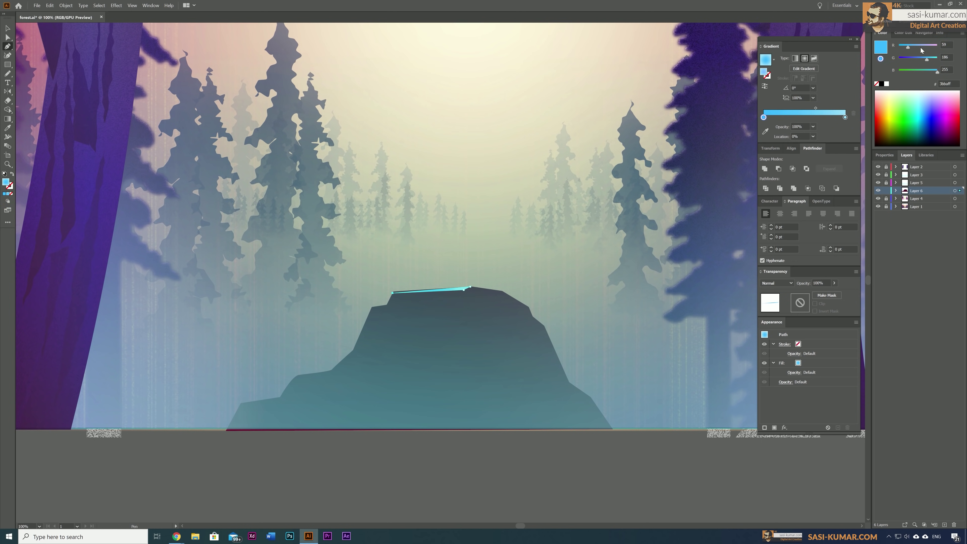
key("v")
left_click(452, 192)
Draw a very dark rock facet blended in Color Burn mode.
left_click(396, 298)
left_click(470, 301)
left_click(482, 294)
left_click(526, 307)
left_click(488, 318)
left_click(393, 306)
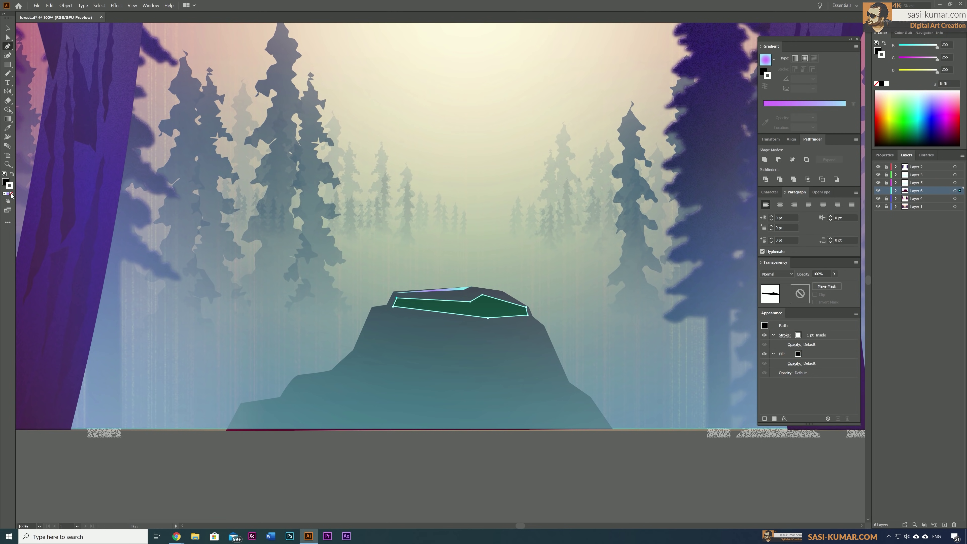
double_click(6, 182)
left_click(766, 130)
left_click(777, 274)
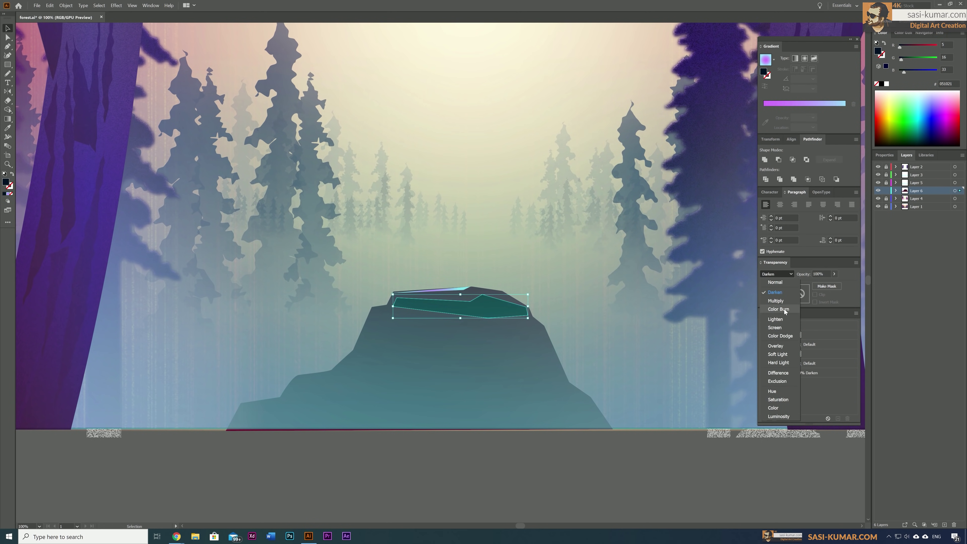
left_click(773, 305)
Move the rock layer above Layer 5.
key("p")
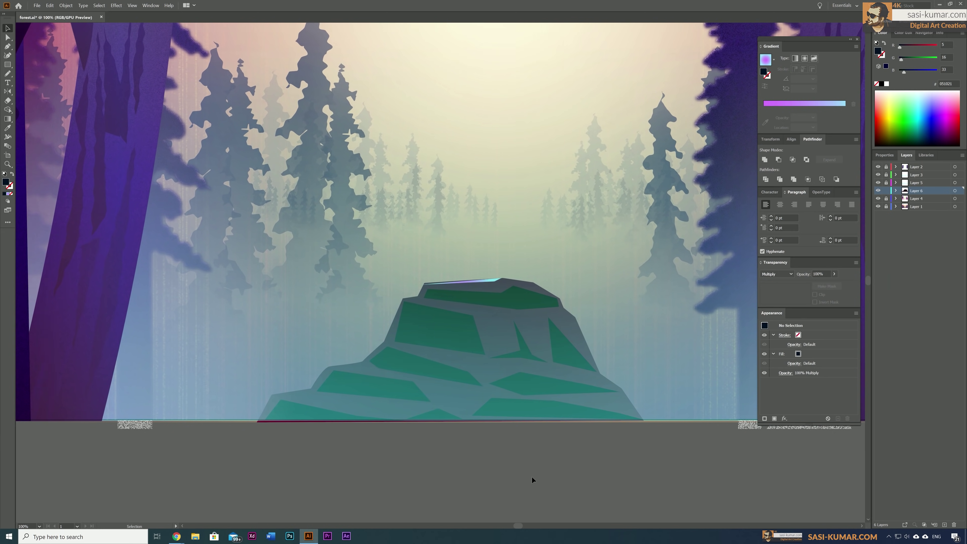
left_click_drag(917, 191, 922, 182)
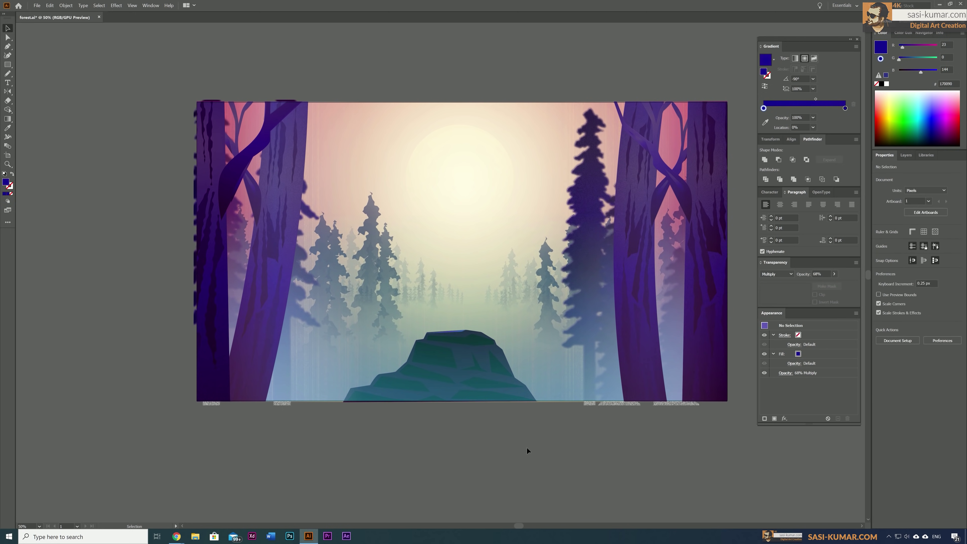
left_click(906, 155)
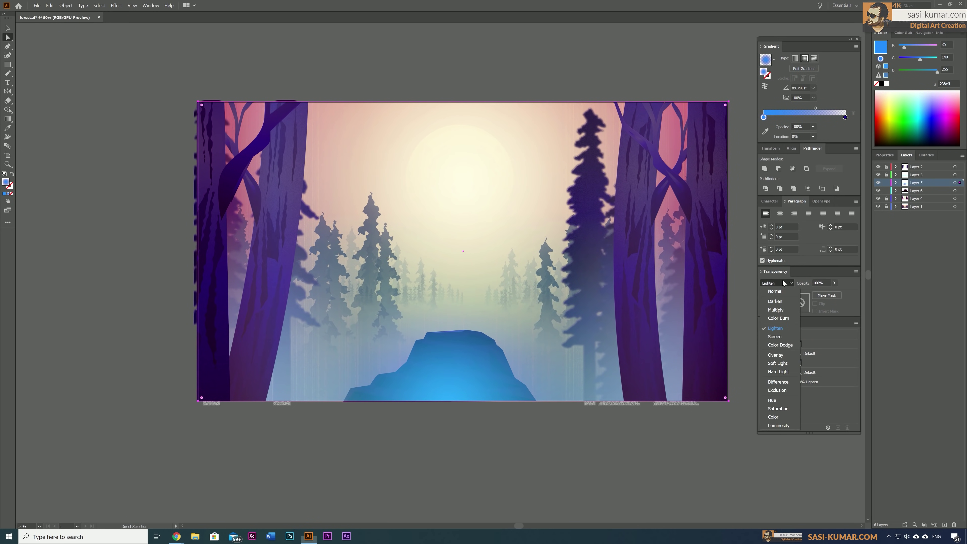
scroll(776, 282, "down", 1)
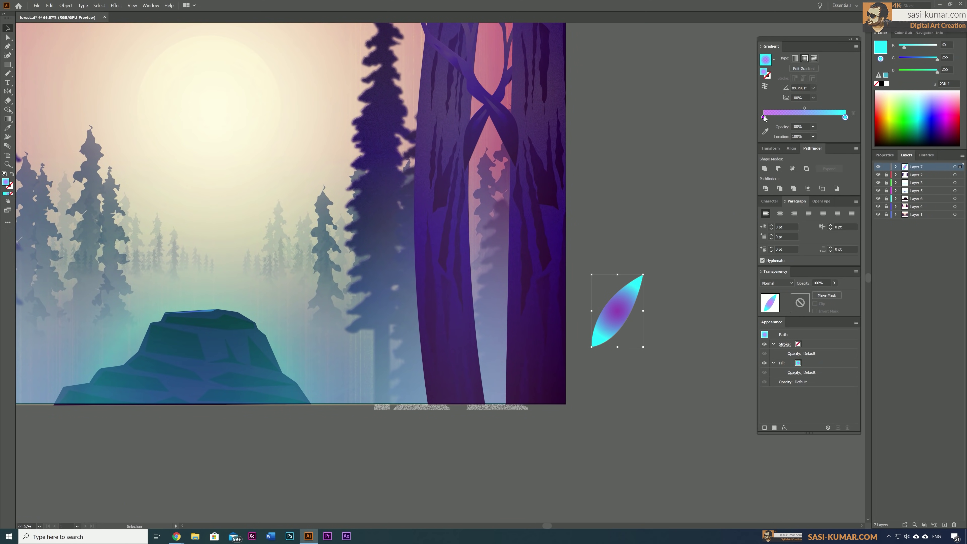
Set the leaf gradient's left stop and place rotated leaf copies near the trunk base.
left_click(764, 118)
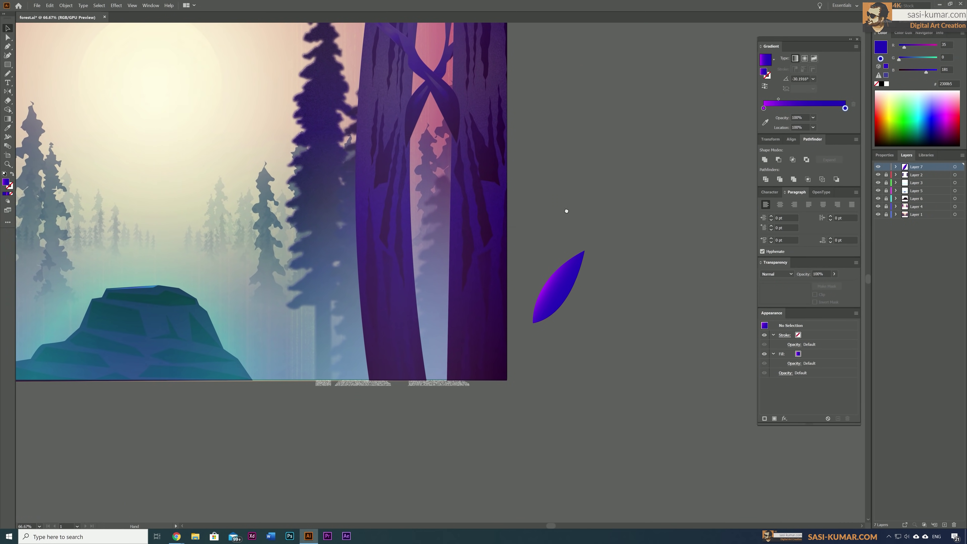
left_click_drag(492, 359, 459, 404)
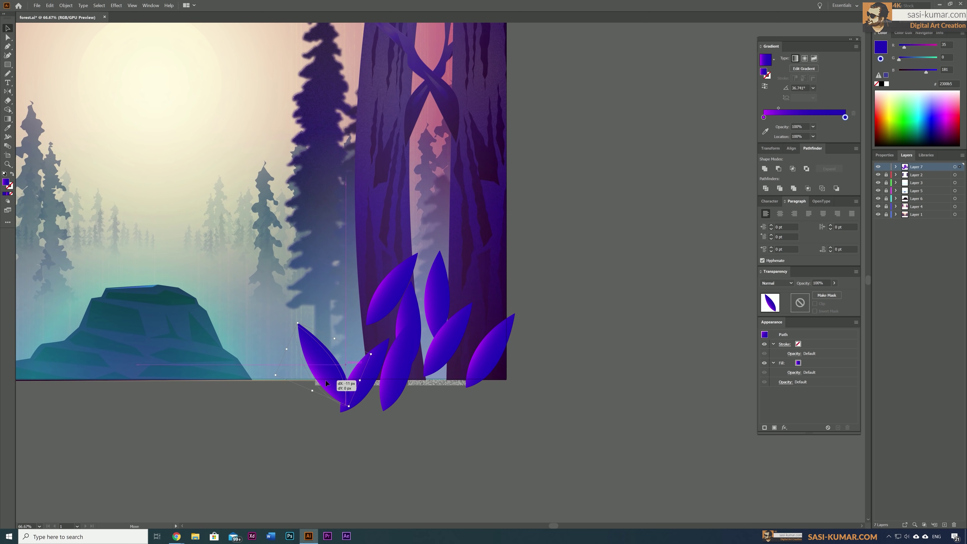
left_click_drag(345, 388, 396, 406)
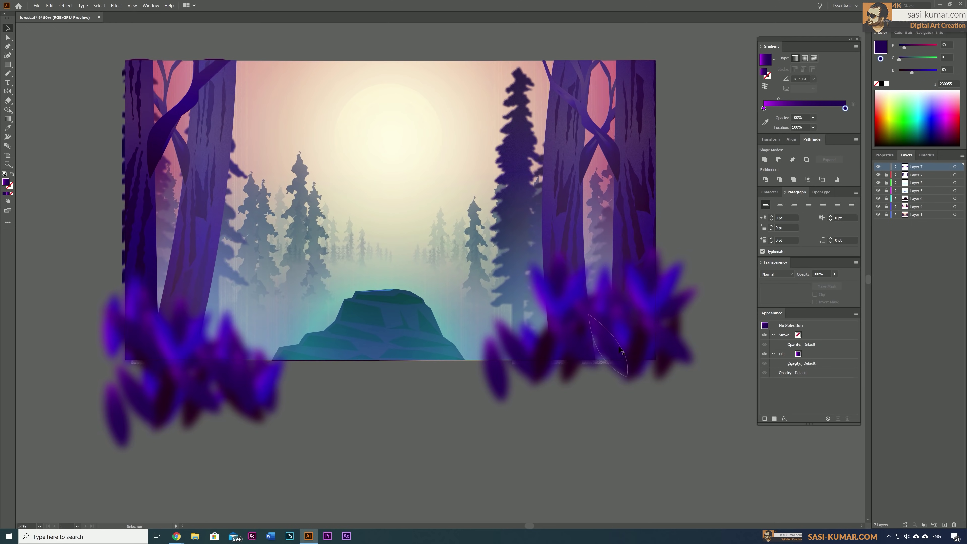
Clip the leaf clusters to an artboard-sized rectangle, keeping Normal blending.
key("ctrl+minus")
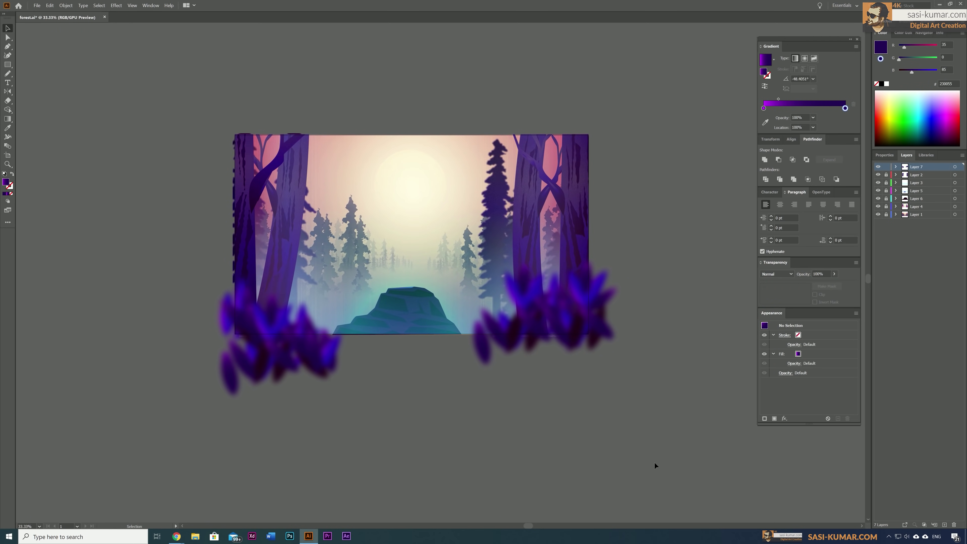
left_click_drag(588, 334, 588, 334)
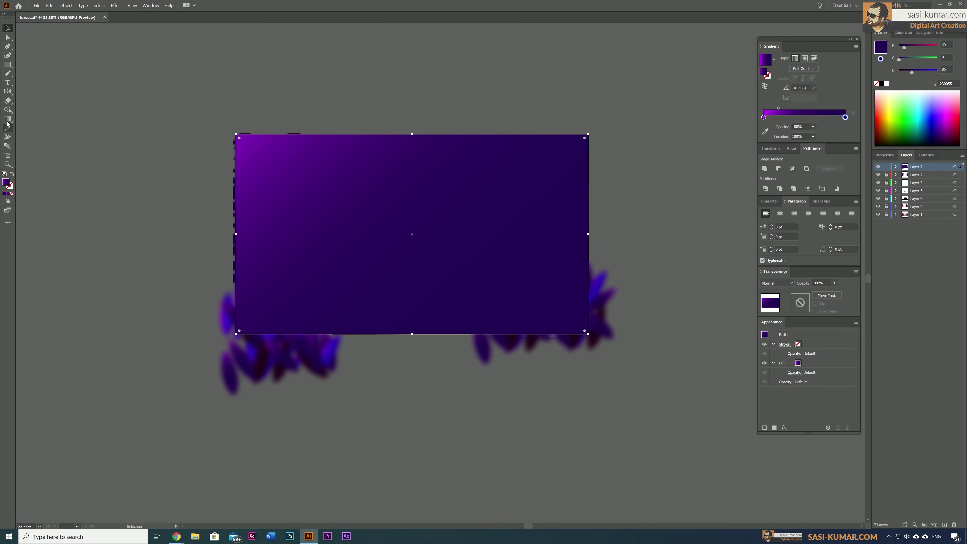
key("v")
left_click(793, 148)
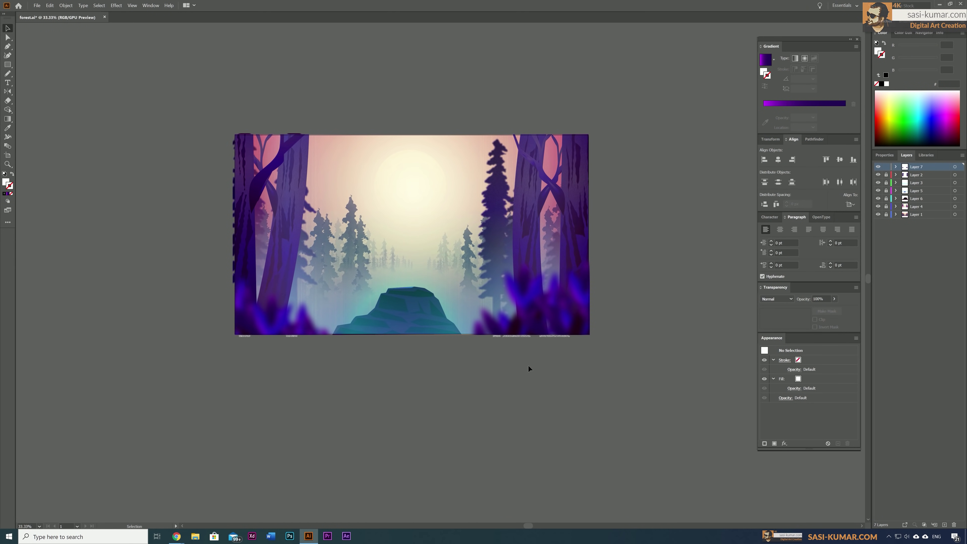
left_click(776, 298)
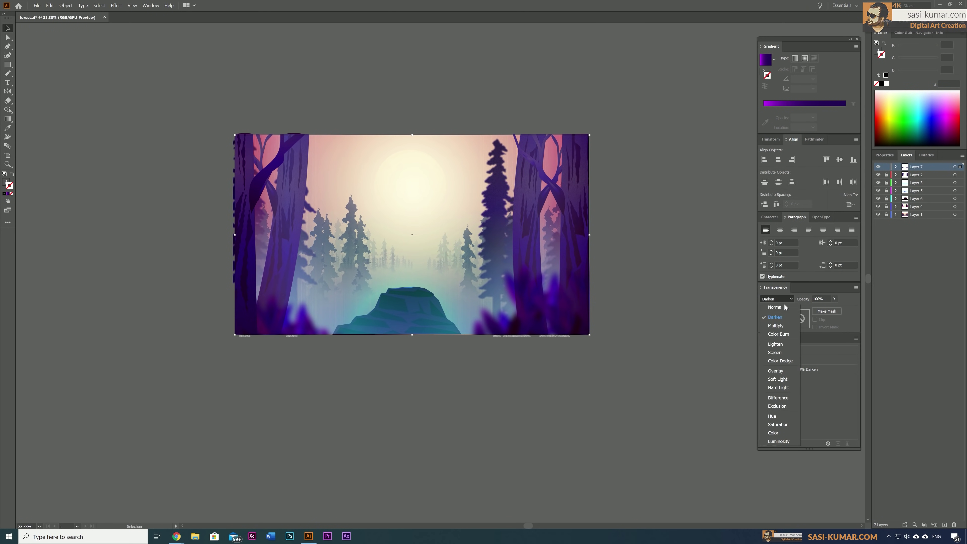
key("Escape")
left_click(582, 377)
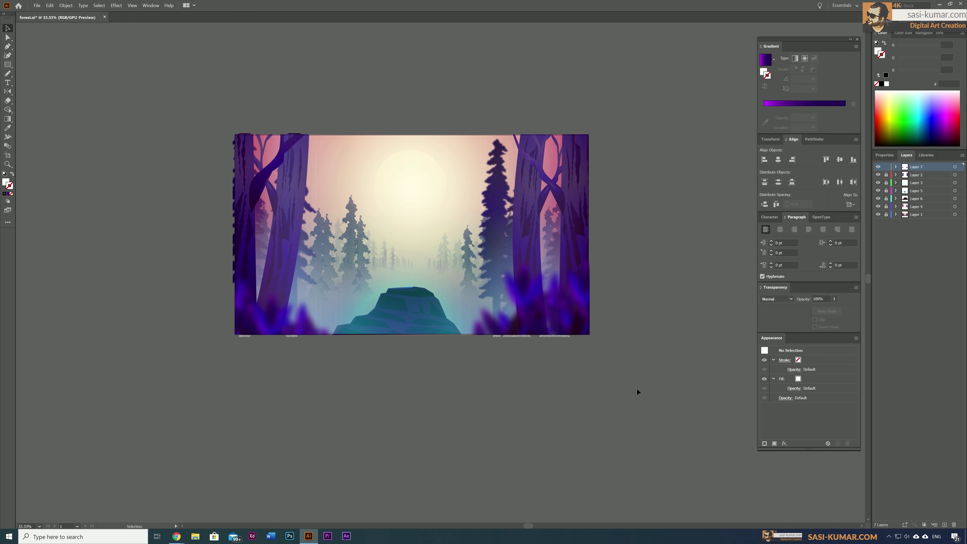
Draw a curved leaf outline near the rock with the Pen tool.
scroll(376, 250, "up", 2)
scroll(376, 251, "down", 1)
key("p")
left_click(339, 341)
left_click_drag(373, 308, 375, 312)
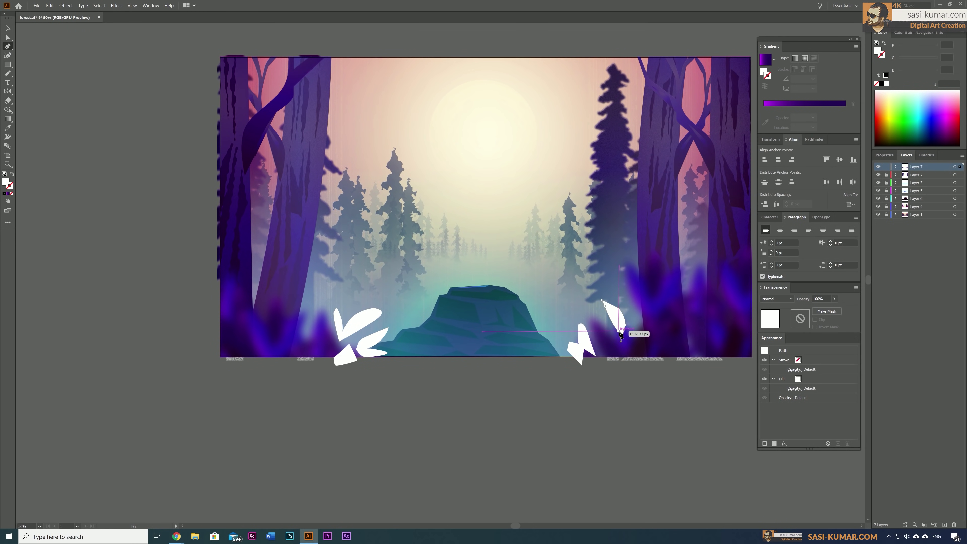
Draw another leaf on the right and give all leaves a green gradient with no stroke.
left_click(550, 245)
left_click_drag(516, 274, 518, 280)
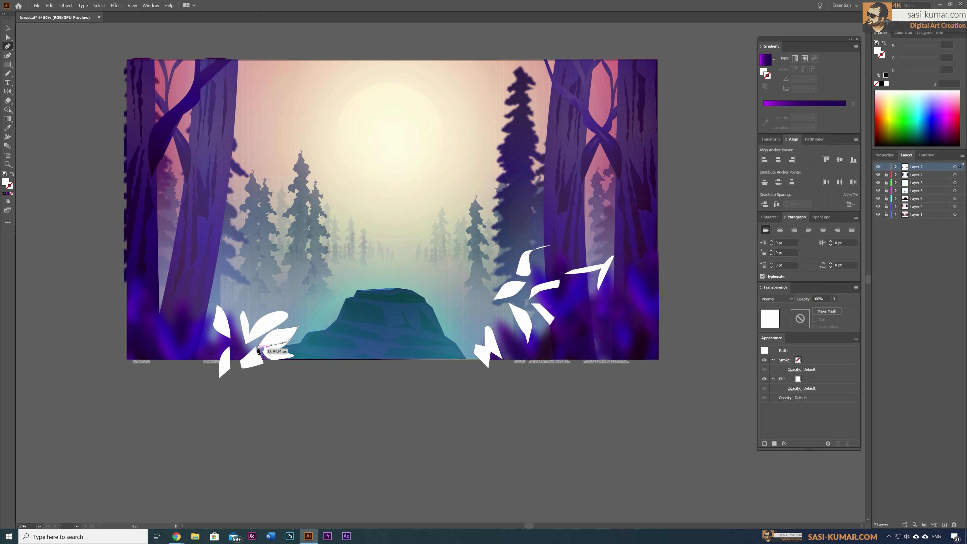
key("ctrl+a")
left_click(7, 193)
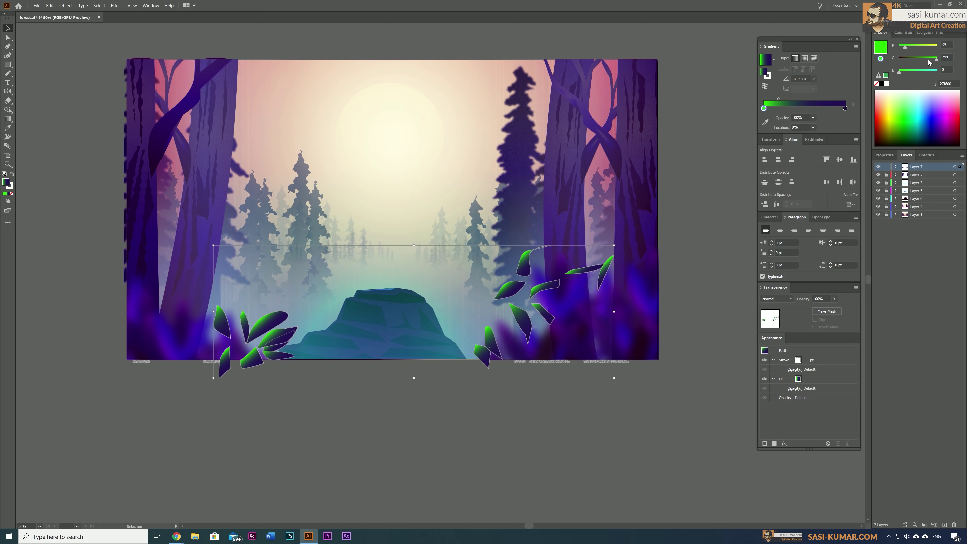
left_click(11, 194)
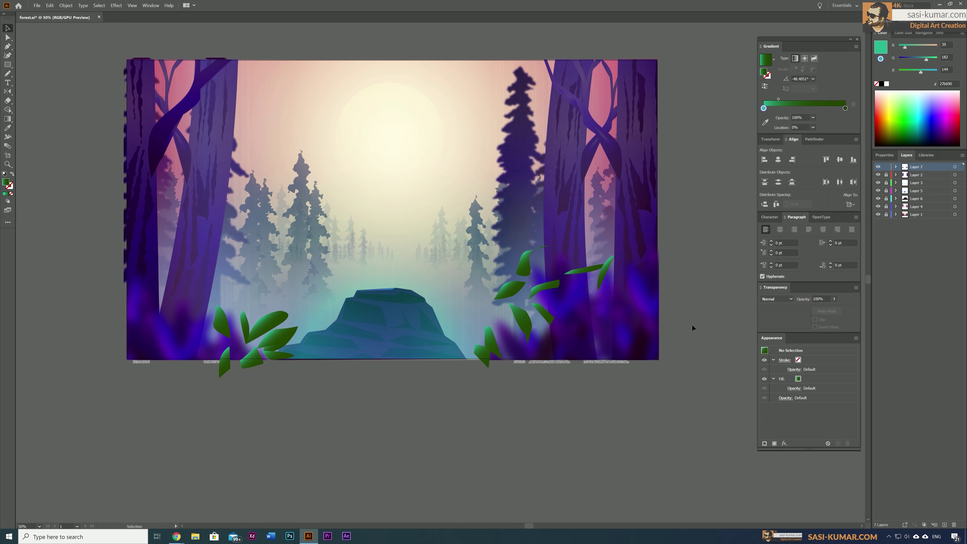
Select individual leaves on the right sprig and the left leaf cluster.
left_click(608, 280)
scroll(534, 362, "up", 1)
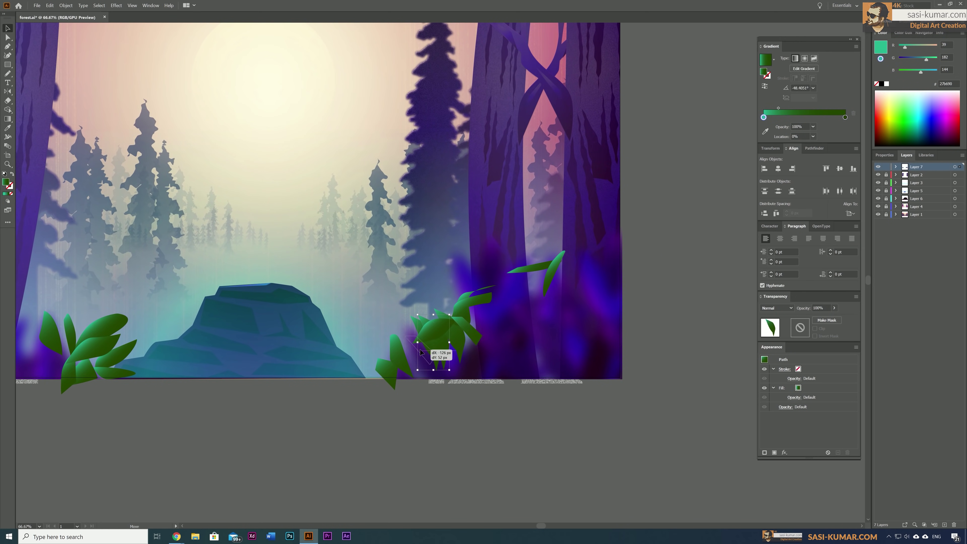
left_click(179, 335)
scroll(179, 335, "down", 1)
left_click(477, 334)
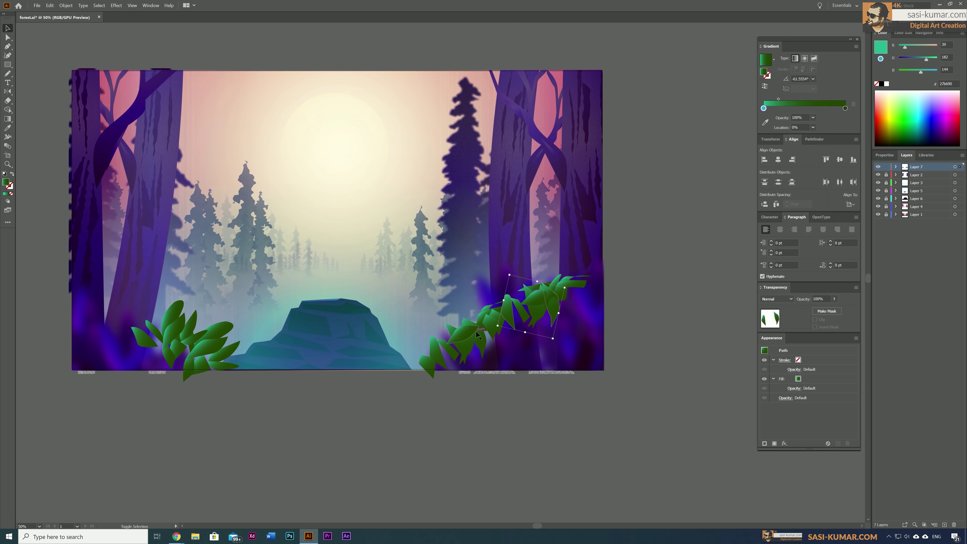
left_click(681, 240)
scroll(251, 290, "up", 2)
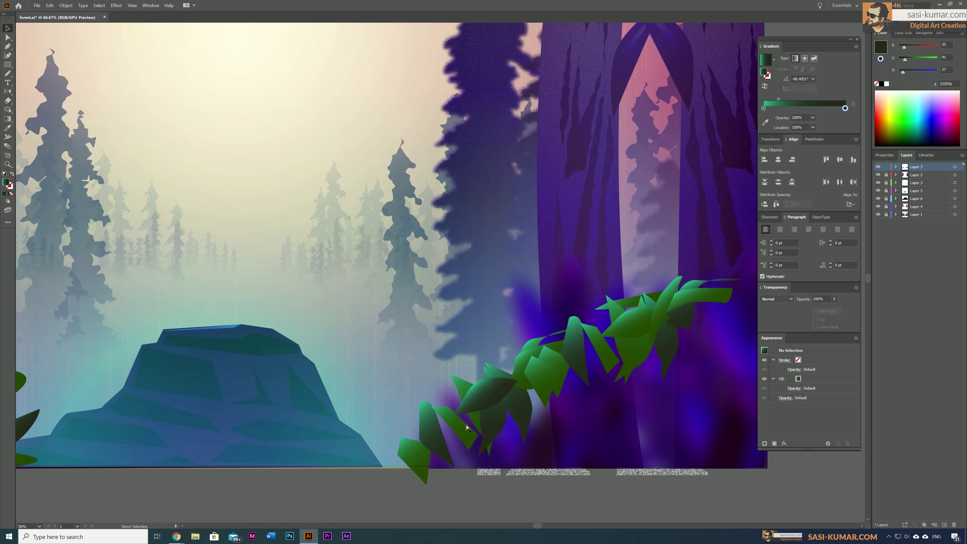
Draw four thin vein lines on the leaves with the Pencil tool.
key("n")
left_click_drag(284, 262, 266, 271)
left_click_drag(259, 297, 233, 305)
left_click_drag(222, 335, 221, 356)
left_click_drag(243, 329, 240, 352)
scroll(381, 267, "right", 5)
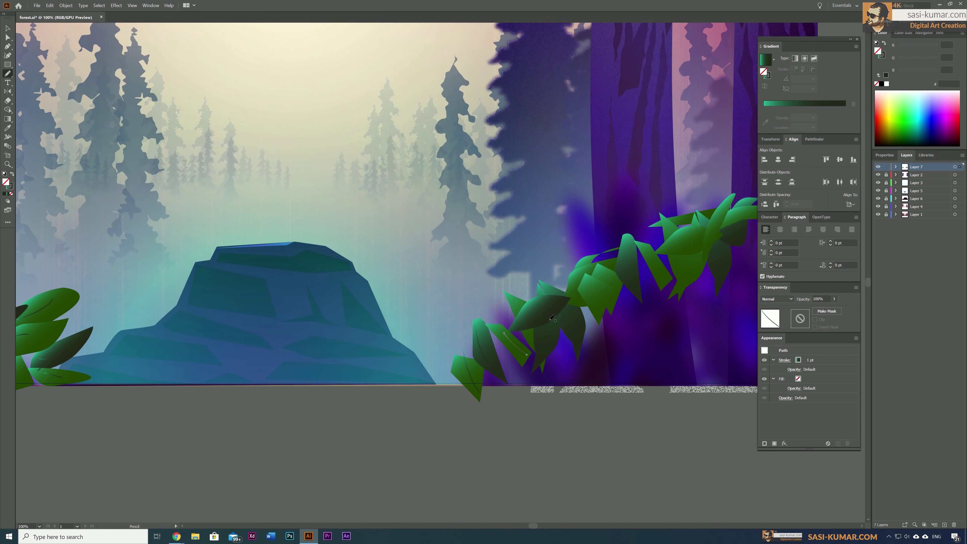
scroll(381, 267, "right", 3)
scroll(457, 267, "down", 2)
key("v")
key("ctrl+shift+a")
Gaussian-blur the leaf group, clip it to the artboard with Ctrl+7, and set Overlay blending.
right_click(590, 329)
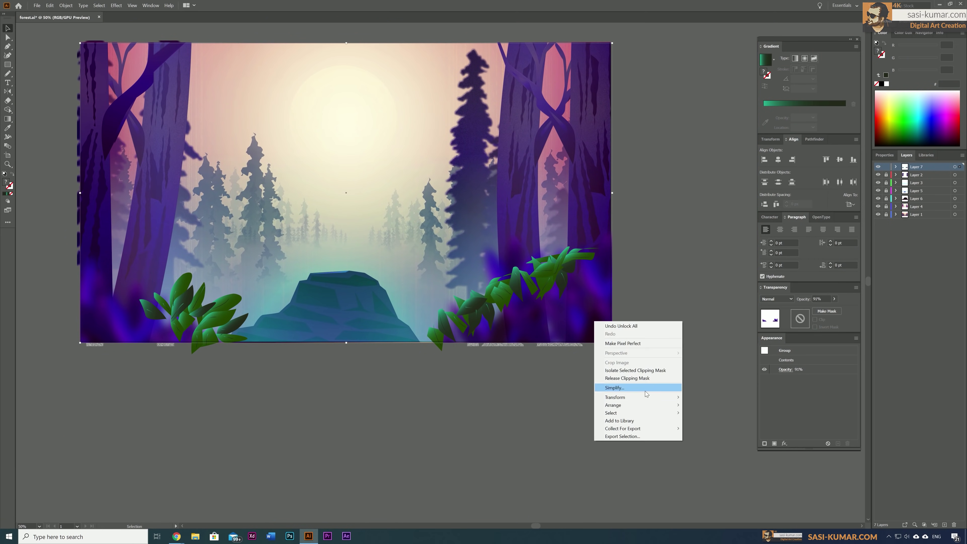
left_click(624, 342)
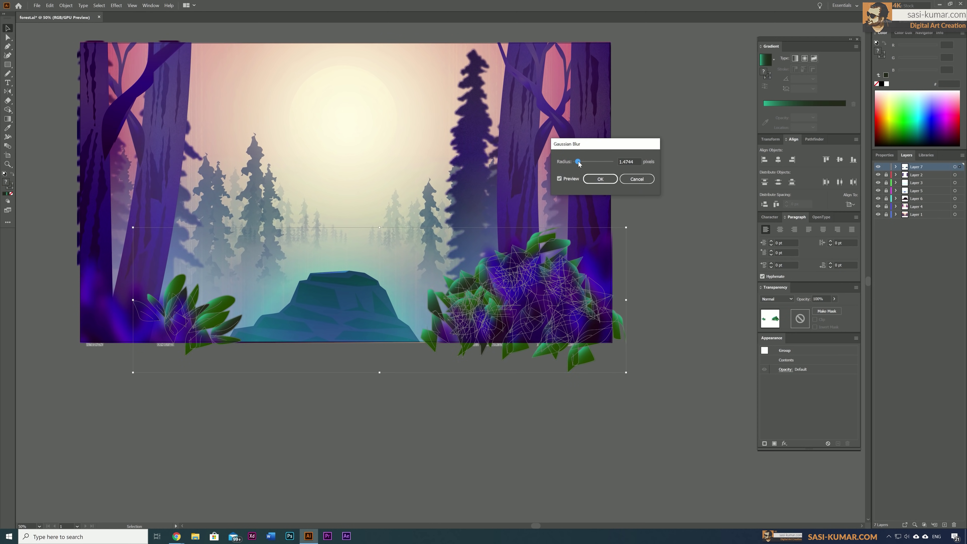
left_click(600, 179)
scroll(381, 229, "up", 2)
key("ctrl+7")
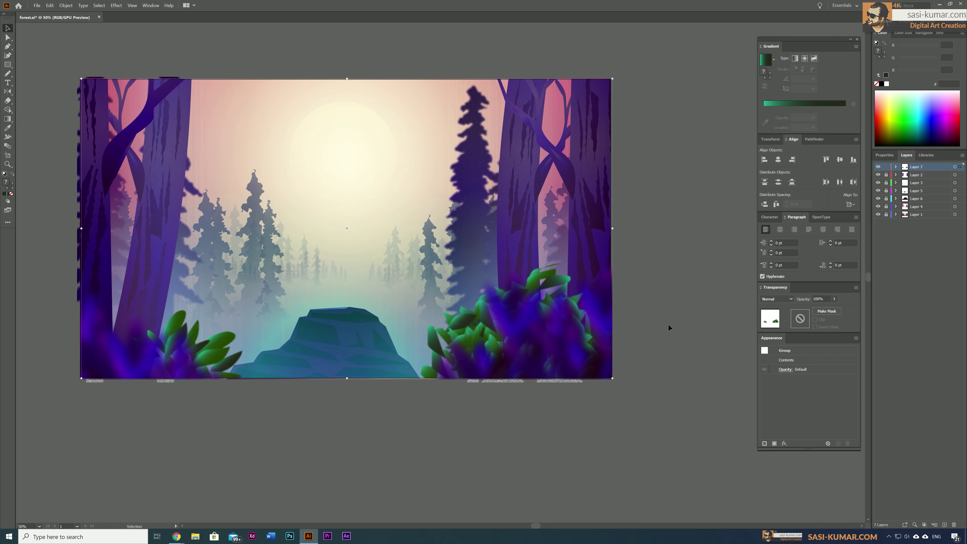
left_click(777, 299)
left_click(776, 372)
left_click_drag(599, 307, 621, 314)
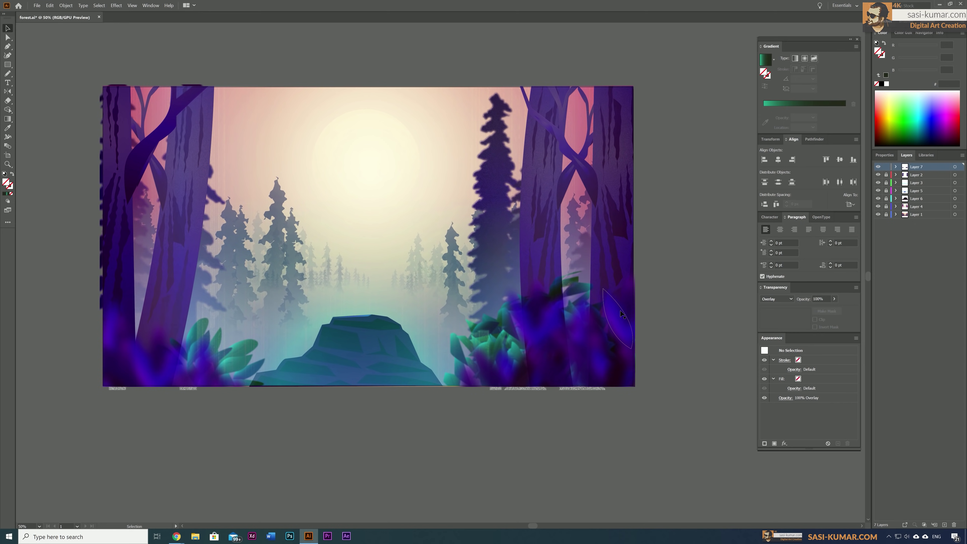
Draw a rectangle across the lower artboard with a green gradient fading upward.
key("m")
left_click_drag(636, 385, 103, 278)
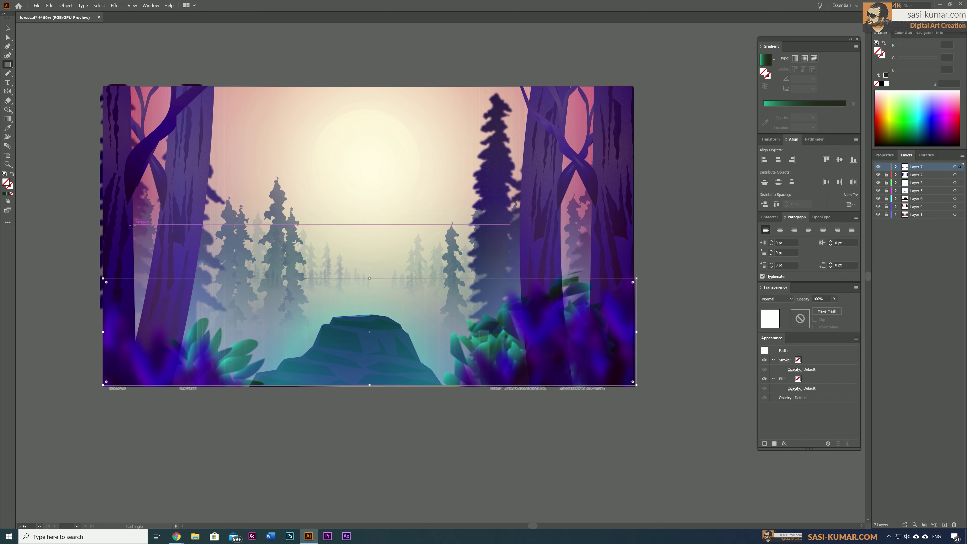
left_click(7, 193)
left_click_drag(323, 276, 511, 492)
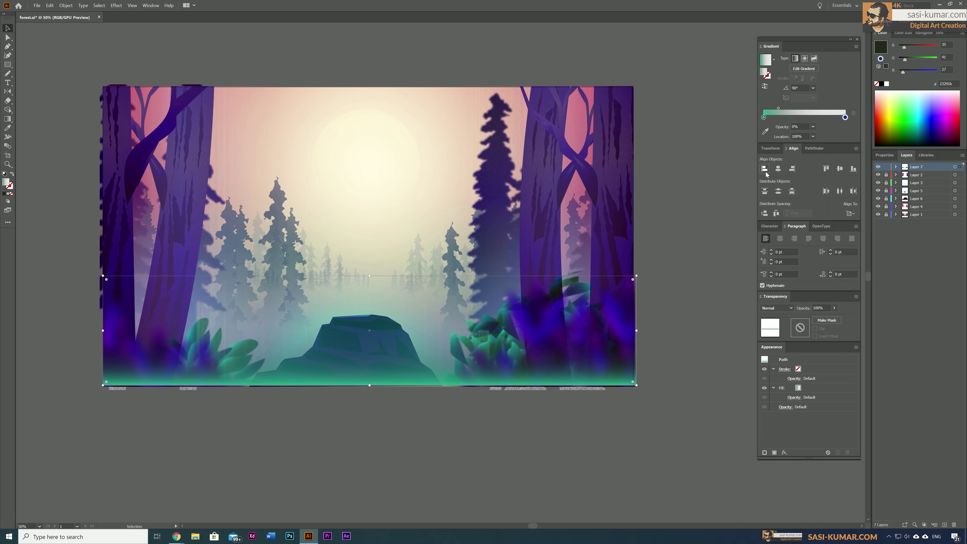
Move the upper gradient stop inward, add a pink stop with set opacity, and lock Layer 7.
key("g")
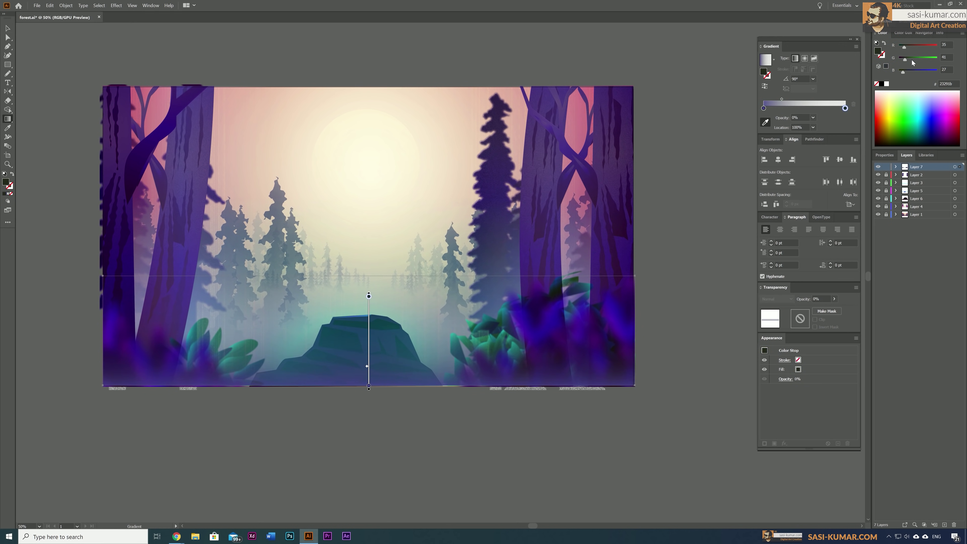
left_click_drag(845, 108, 790, 108)
left_click(844, 109)
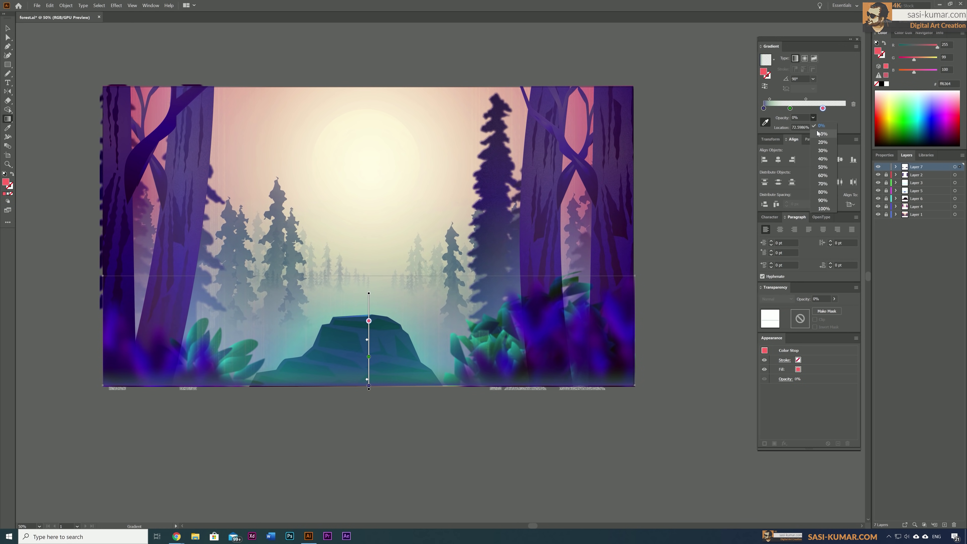
left_click(818, 133)
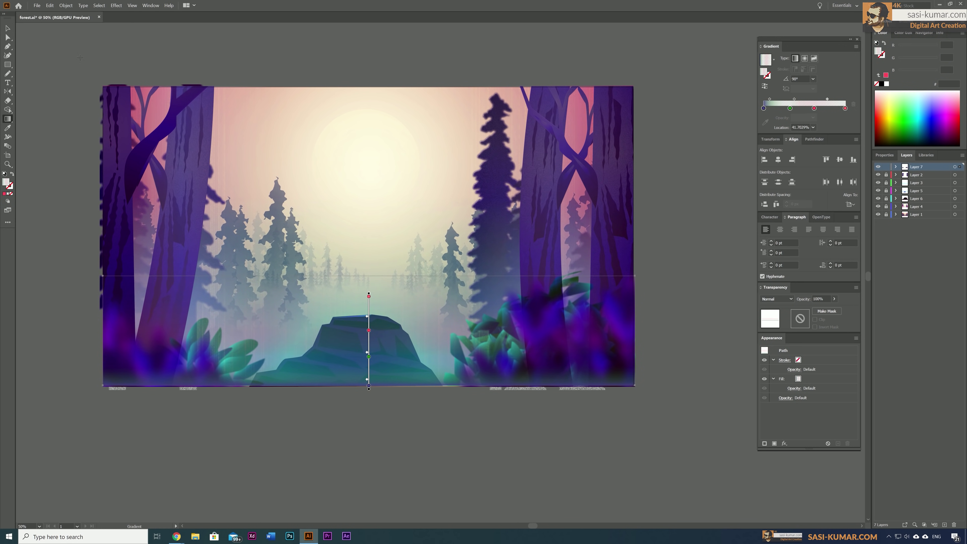
key("v")
left_click(886, 167)
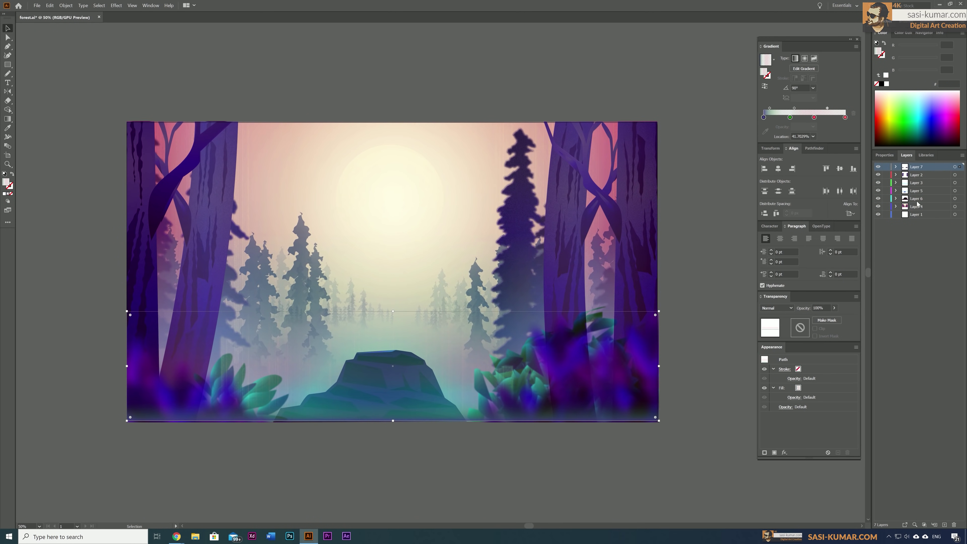
Outline the figure's head and recolour its gradient end stop to purple.
left_click(699, 290)
scroll(699, 290, "down", 1)
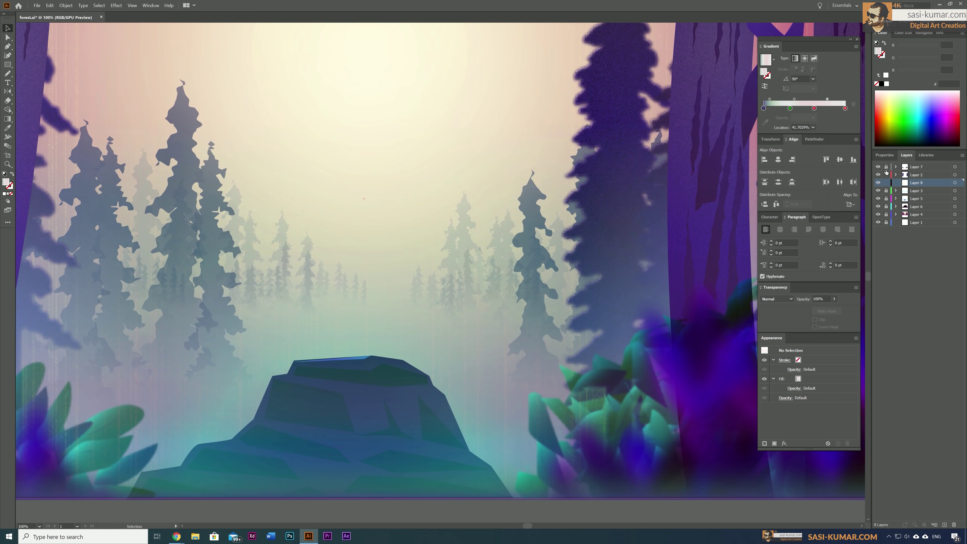
left_click(353, 211)
left_click_drag(372, 214, 372, 229)
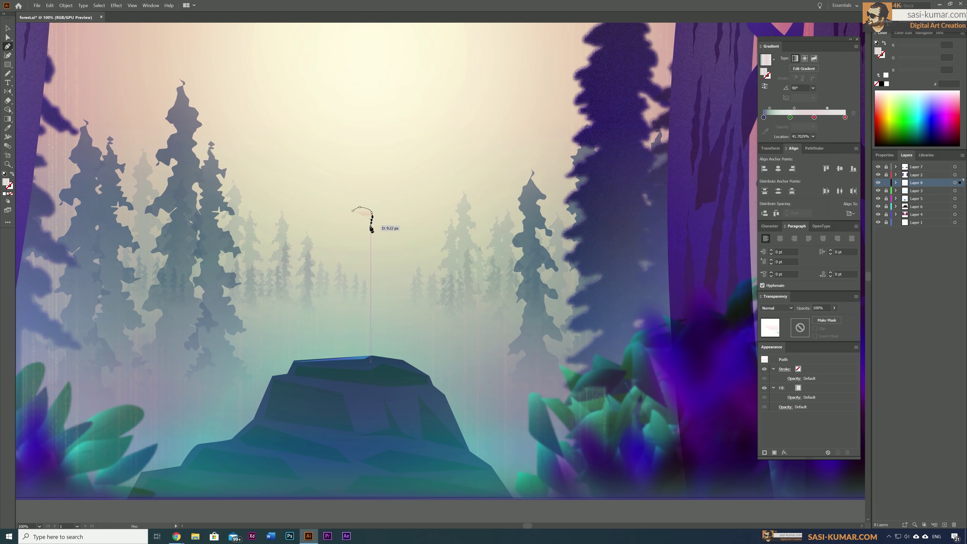
left_click(845, 118)
left_click_drag(923, 47, 928, 48)
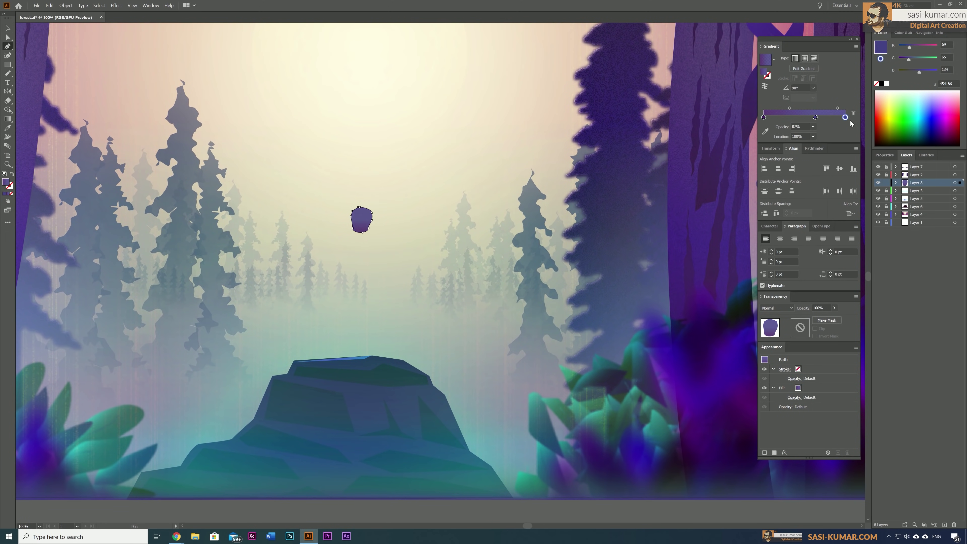
scroll(364, 296, "up", 2)
Draw the jacket shape with a curved bottom edge, then deselect it.
left_click(417, 274)
left_click(393, 283)
left_click(363, 260)
left_click(344, 227)
left_click_drag(329, 203, 333, 212)
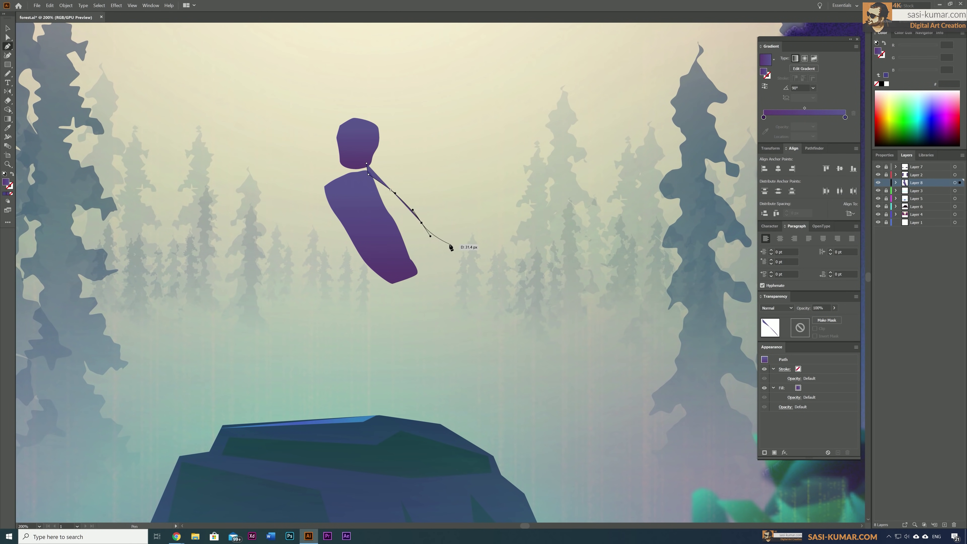
left_click(398, 297)
left_click_drag(335, 300, 330, 295)
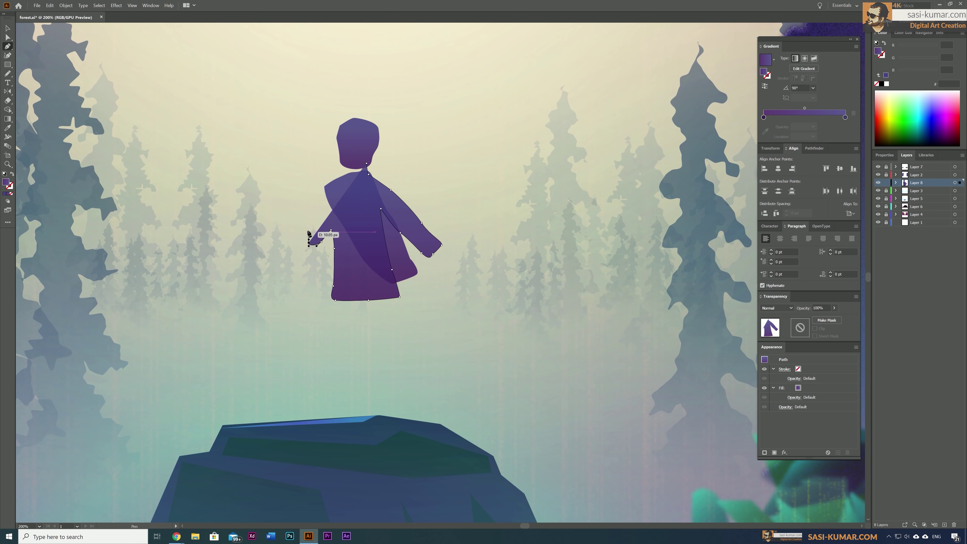
key("v")
left_click(404, 351)
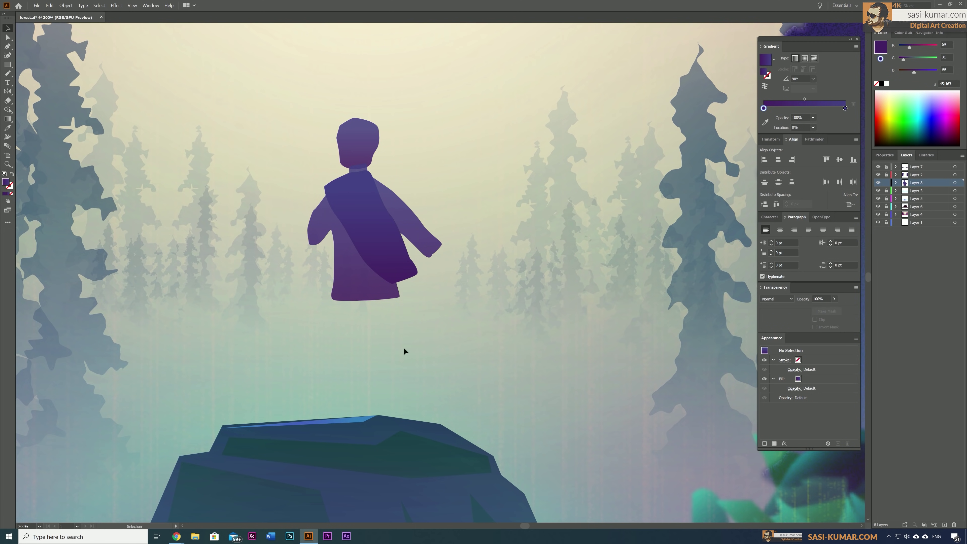
Draw the legs shape below the jacket and deselect it.
key("p")
left_click_drag(339, 300, 340, 313)
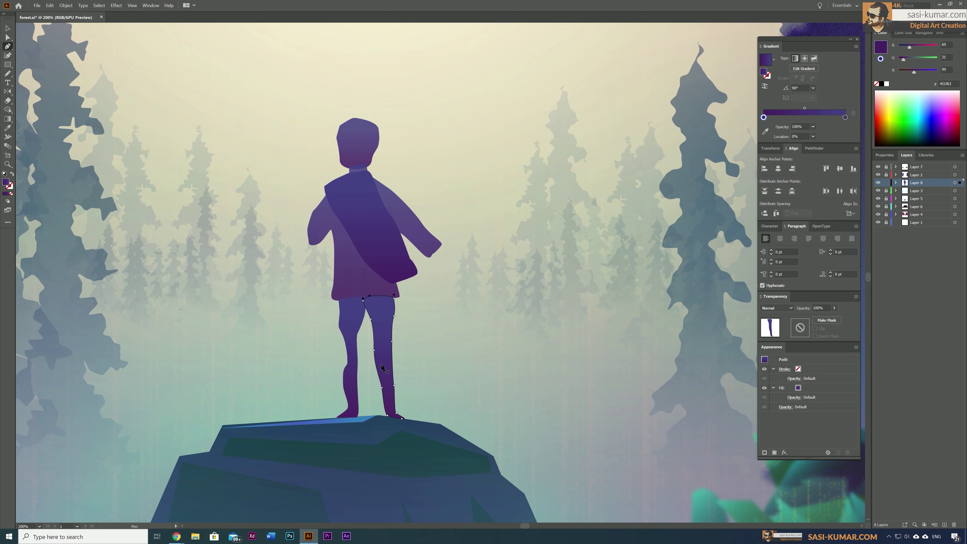
key("v")
left_click(129, 374)
key("ctrl+plus")
Add blue highlights along the left and right legs.
scroll(490, 211, "up", 1)
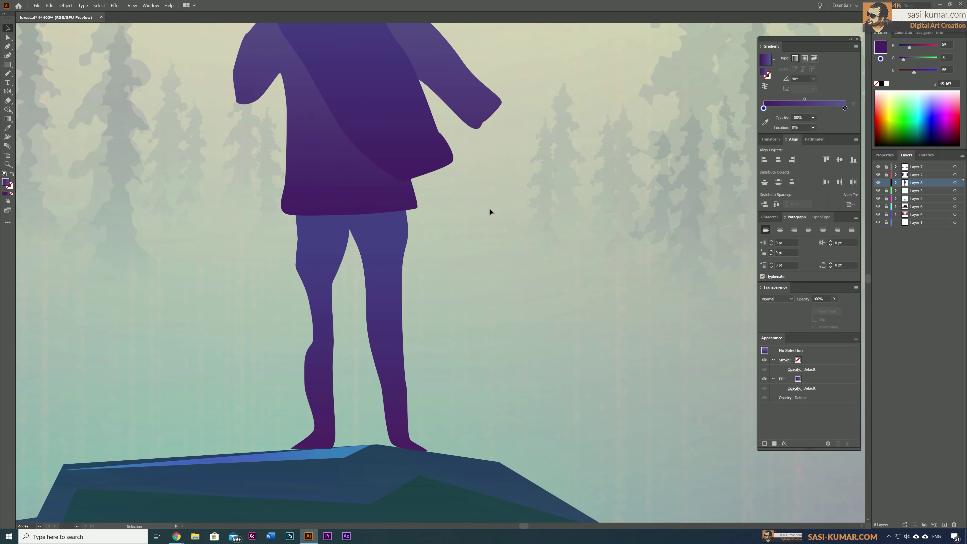
key("p")
left_click(339, 338)
left_click_drag(341, 356, 341, 359)
left_click_drag(913, 72, 927, 72)
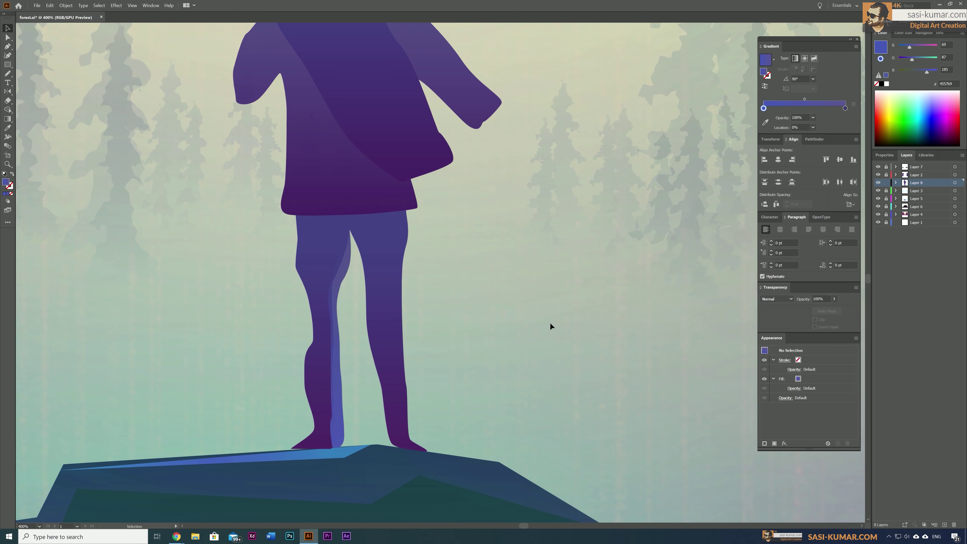
scroll(550, 326, "down", 1)
left_click(410, 214)
left_click(411, 442)
Outline a shoe on the left foot and copy it onto the right foot.
key("ctrl+minus")
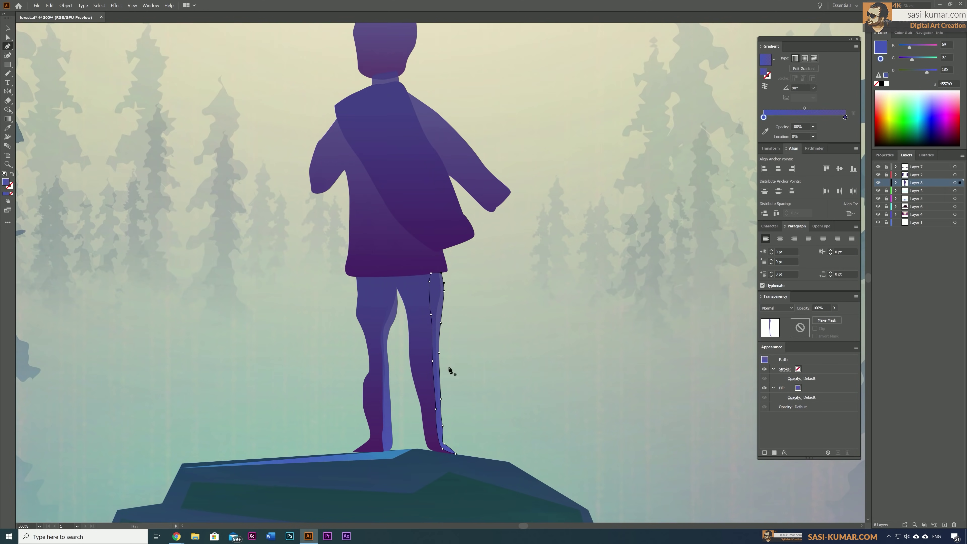
left_click(371, 418)
left_click(389, 421)
left_click(399, 419)
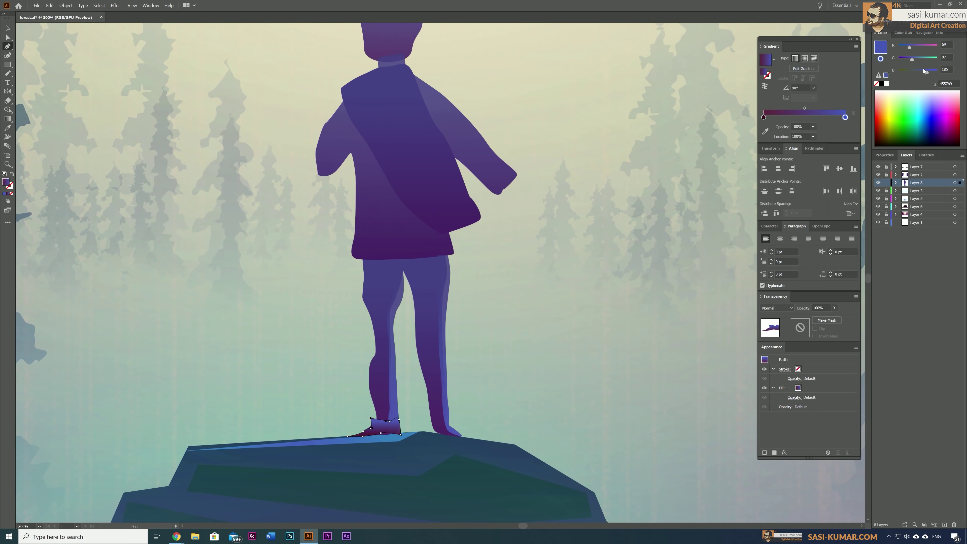
key("a")
left_click_drag(381, 280, 511, 280, "alt")
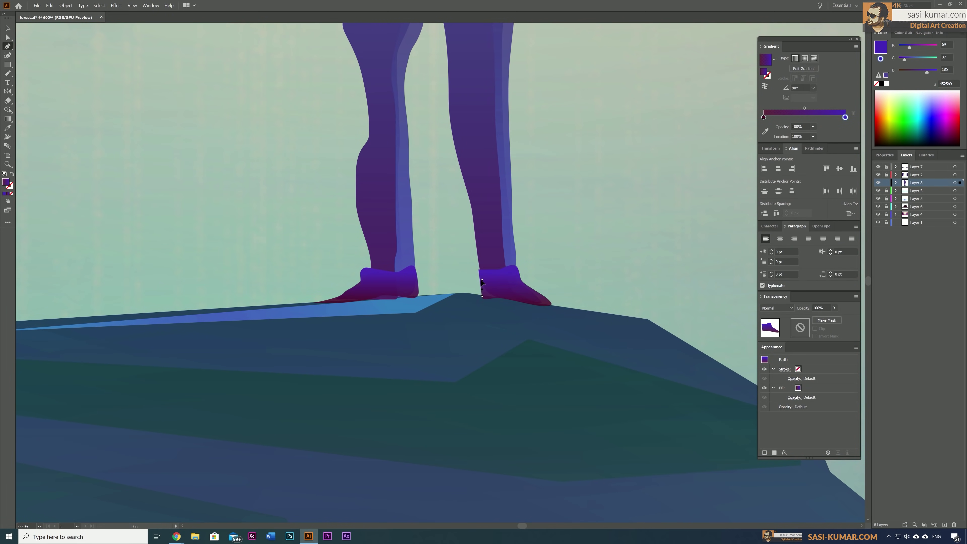
key("ctrl+1")
Draw a shoulder highlight filled with purple sampled by the Eyedropper.
key("ctrl+plus")
key("ctrl+plus")
key("ctrl+plus")
key("p")
left_click(379, 182)
left_click(389, 185)
left_click(393, 190)
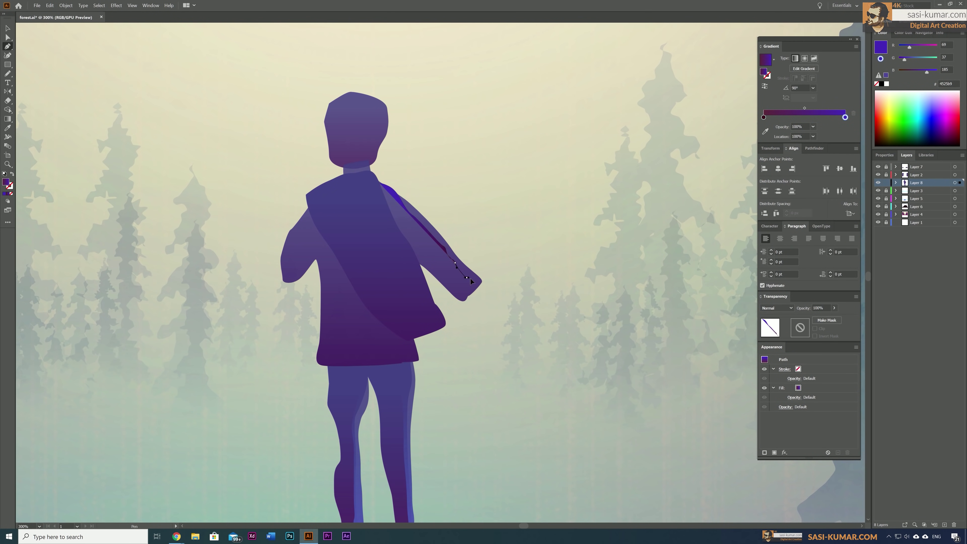
key("i")
left_click(334, 190)
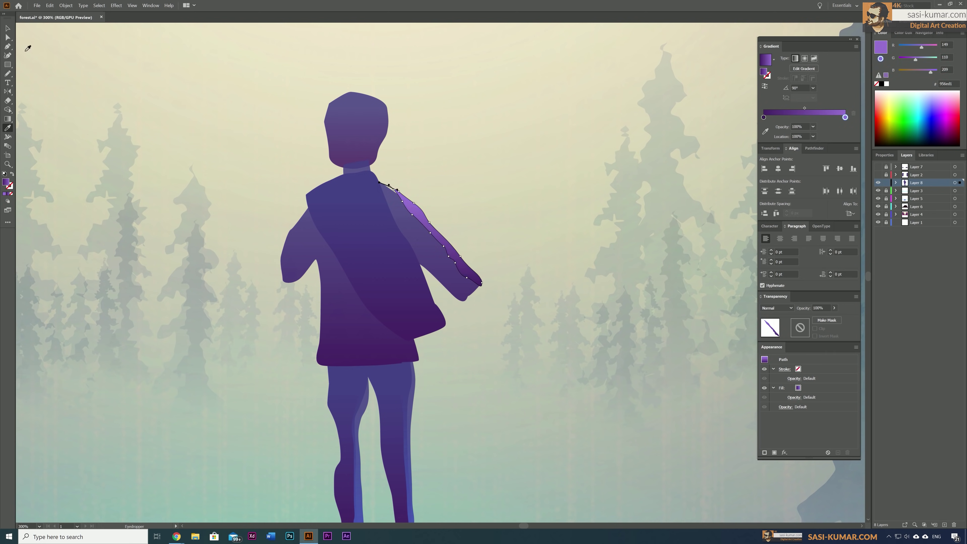
Add dark shadow shading on the jacket, then turn the hair strands' fill into a gradient stroke.
key("ctrl+plus")
key("a")
left_click(426, 263)
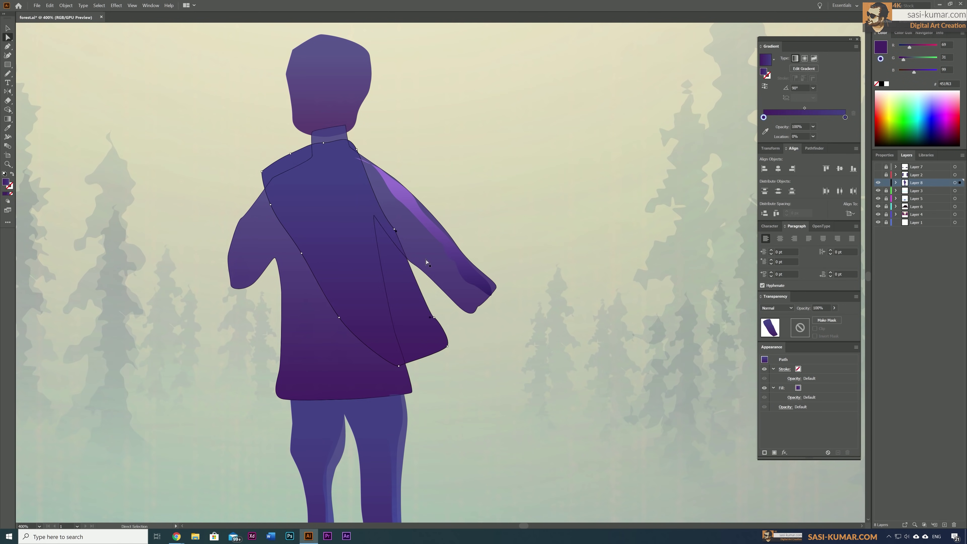
key("v")
right_click(304, 228)
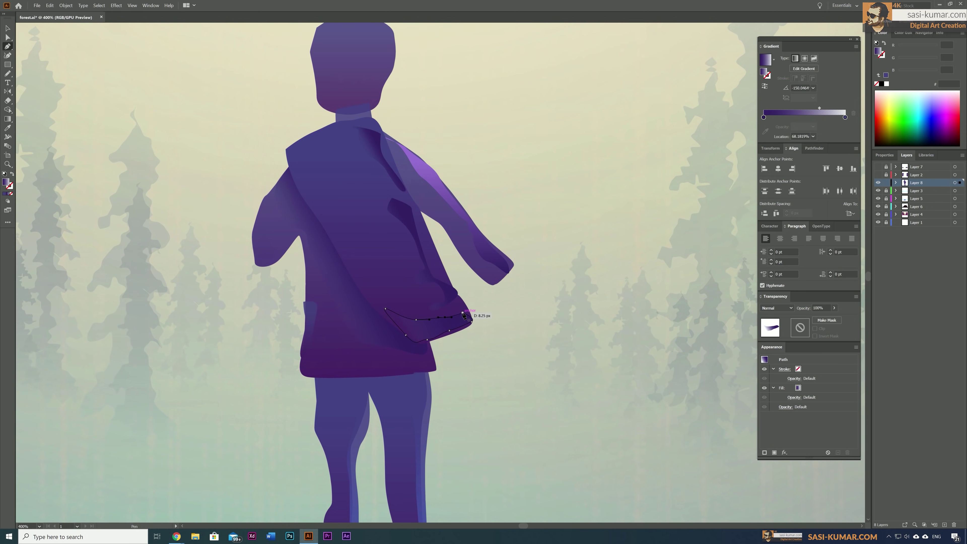
left_click(463, 315)
key("g")
left_click(339, 229)
left_click(384, 263)
left_click(354, 264)
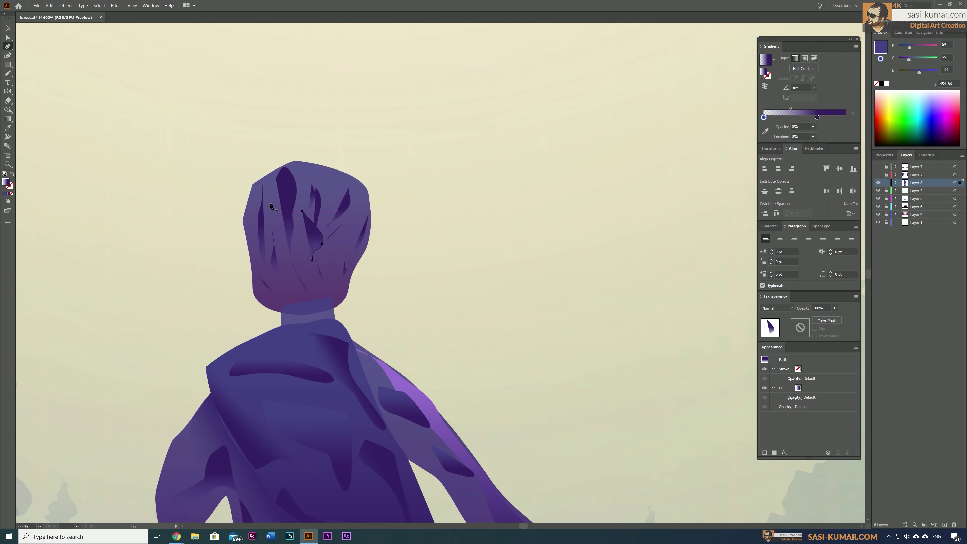
key("ctrl+a")
key("shift+x")
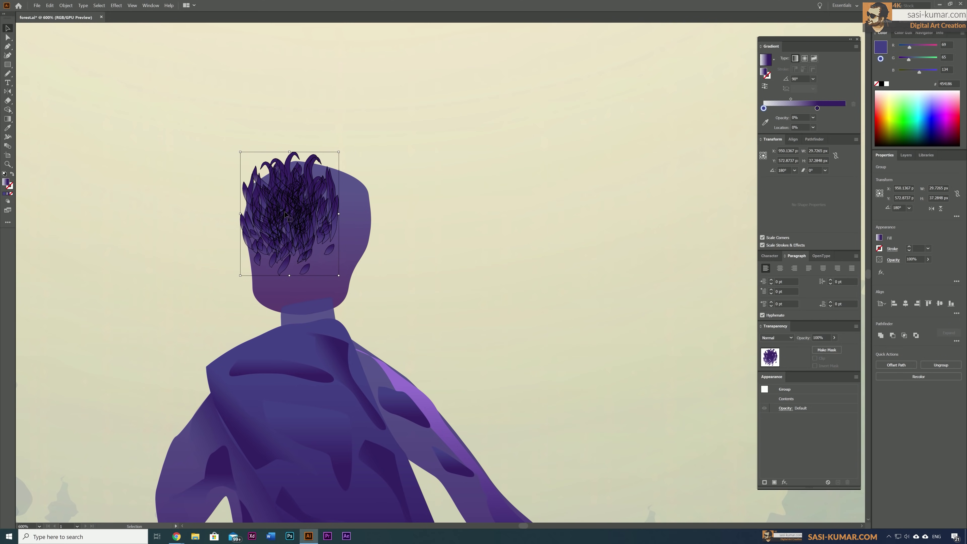
Alt-drag hair strand copies over the whole head, then isolate the hair group.
left_click_drag(313, 235, 304, 249)
left_click(341, 341, "shift")
left_click(338, 309)
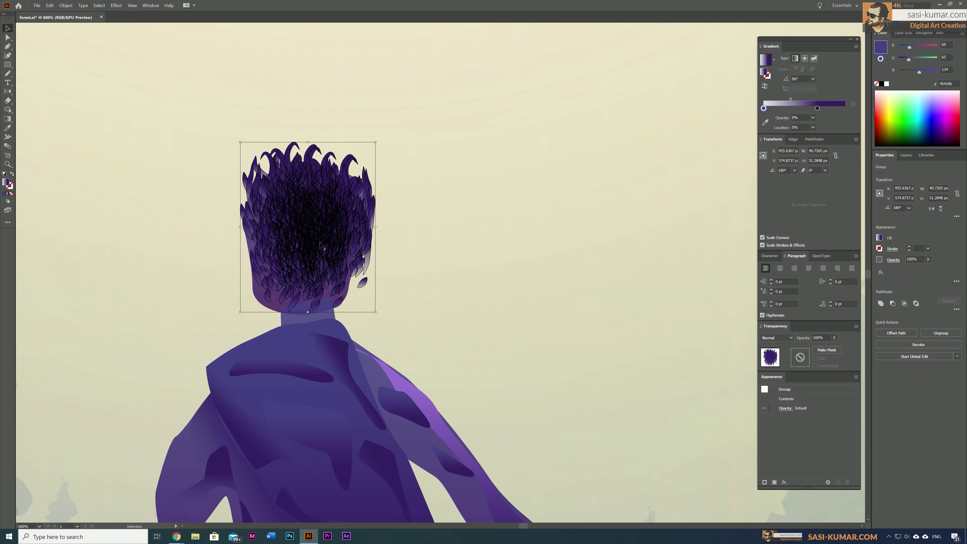
left_click(682, 345)
left_click(345, 209)
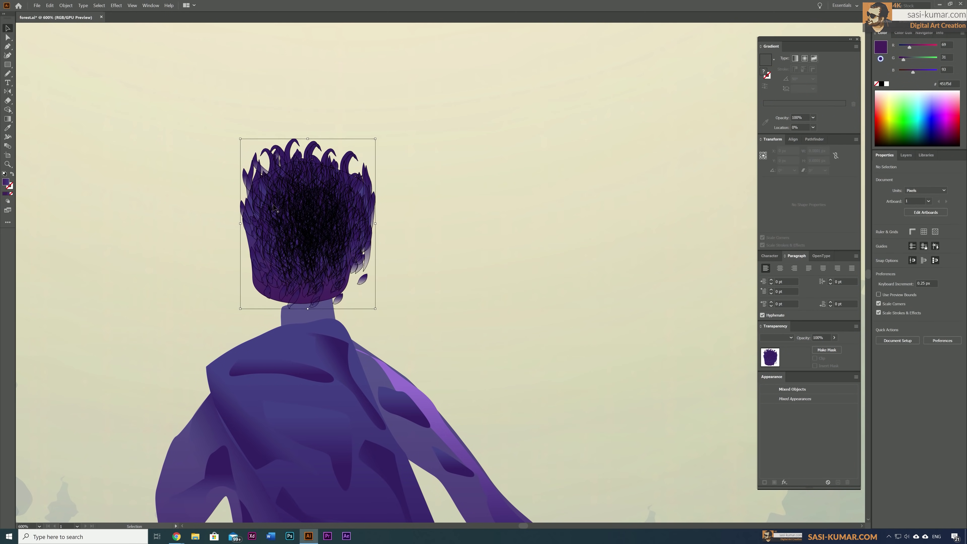
double_click(358, 290)
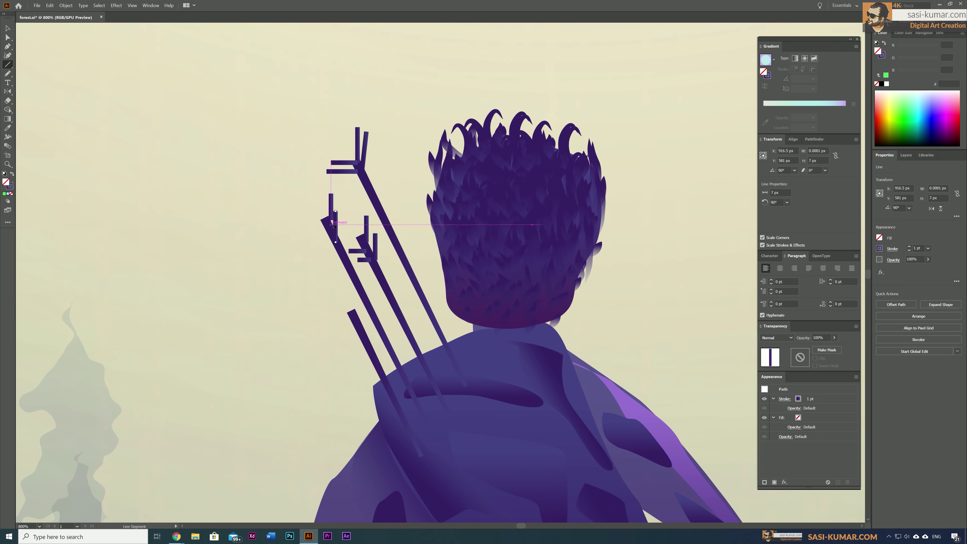
Duplicate the arrow group twice into the figure's quiver.
left_click(7, 28)
left_click_drag(472, 454, 242, 177)
mouse_move(362, 267)
left_mouse_down("alt")
mouse_move(381, 213)
mouse_move(406, 185)
left_mouse_up("alt")
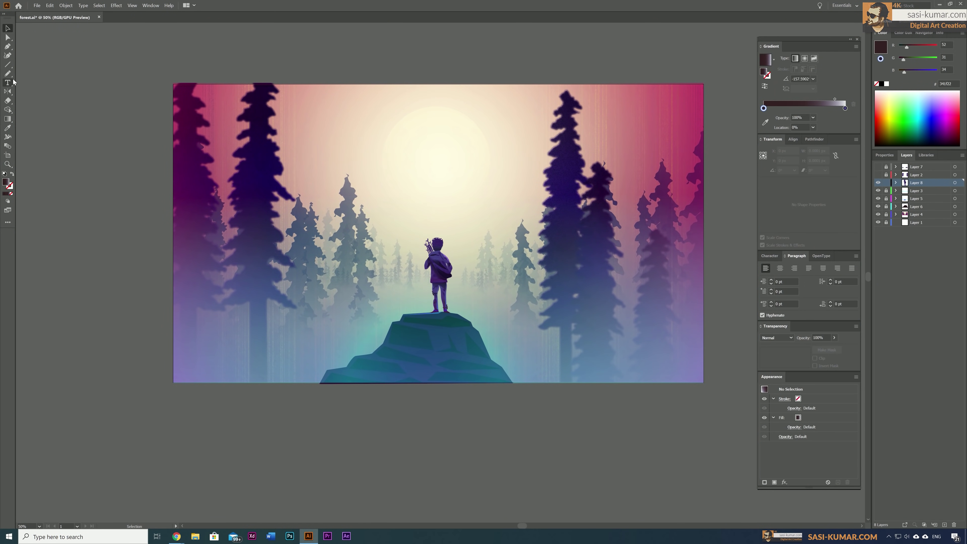
Draw a glow rectangle over the figure with a red-to-transparent-yellow radial gradient.
left_click(7, 64)
left_click_drag(331, 137, 552, 348)
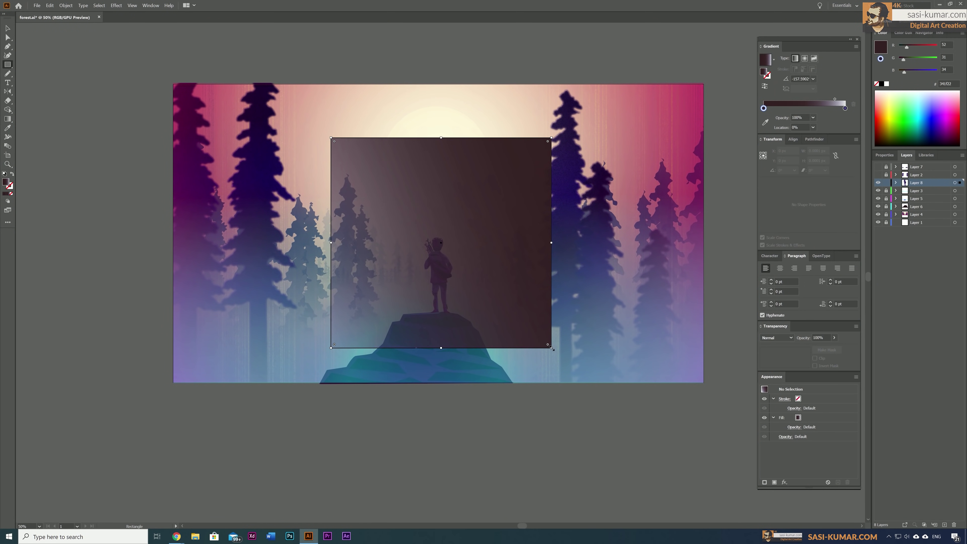
left_click(805, 58)
left_click_drag(818, 108, 803, 108)
left_click(878, 96)
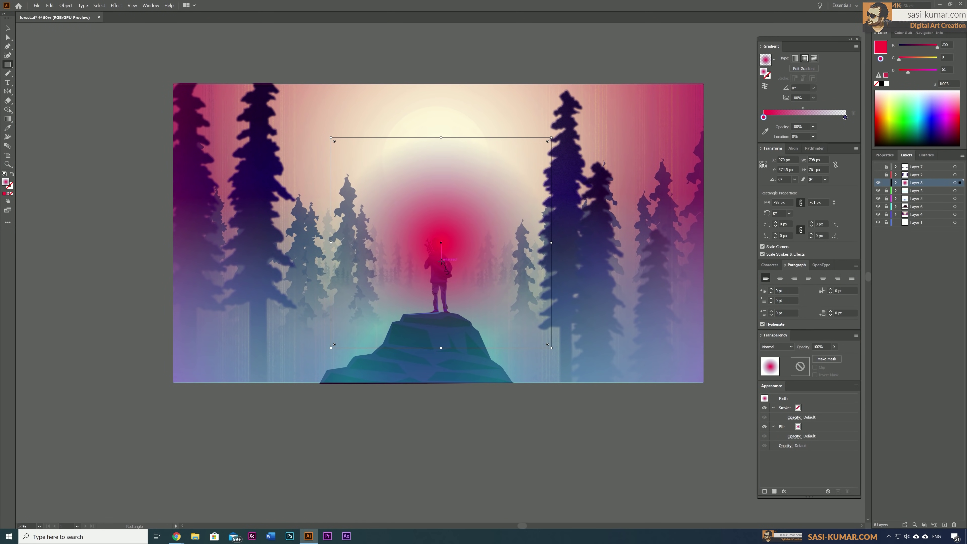
left_click(845, 116)
left_click(892, 102)
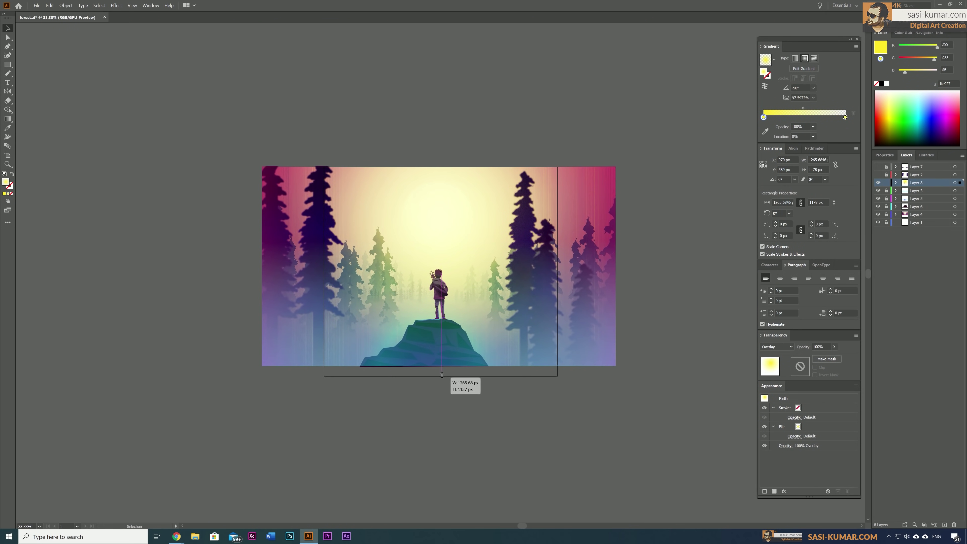
Reshape the glow gradient vertically with yellow, blue and deep red colour points.
key("ctrl+plus")
key("g")
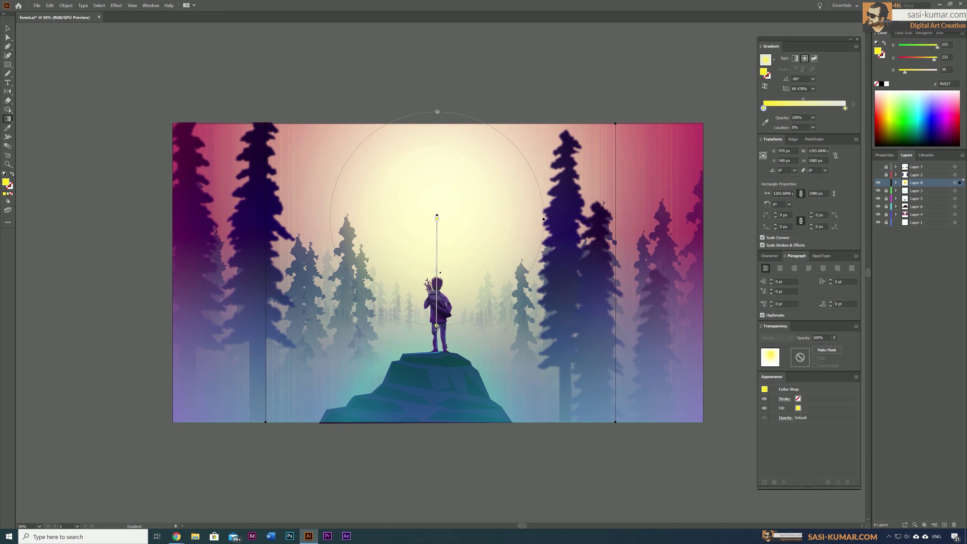
left_click_drag(436, 224, 437, 404)
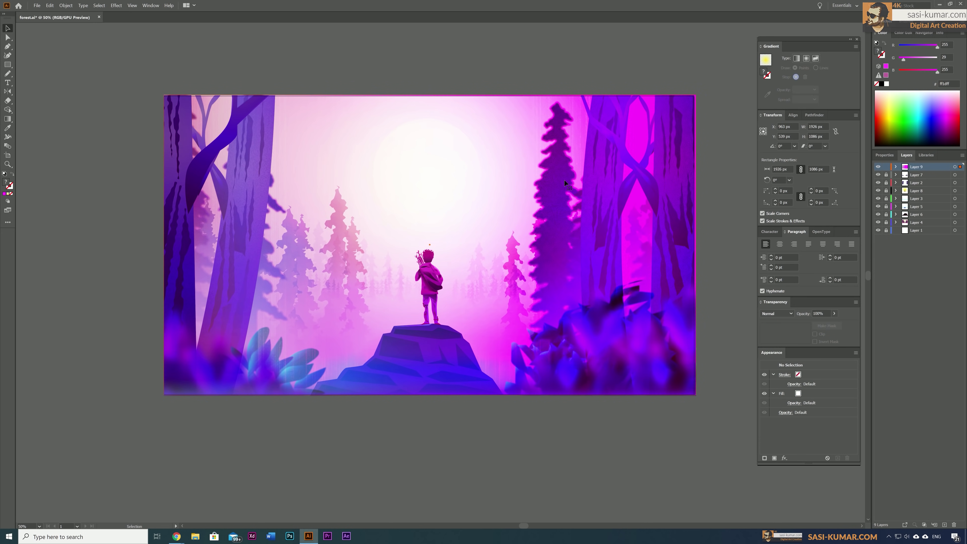
left_click_drag(472, 232, 466, 299)
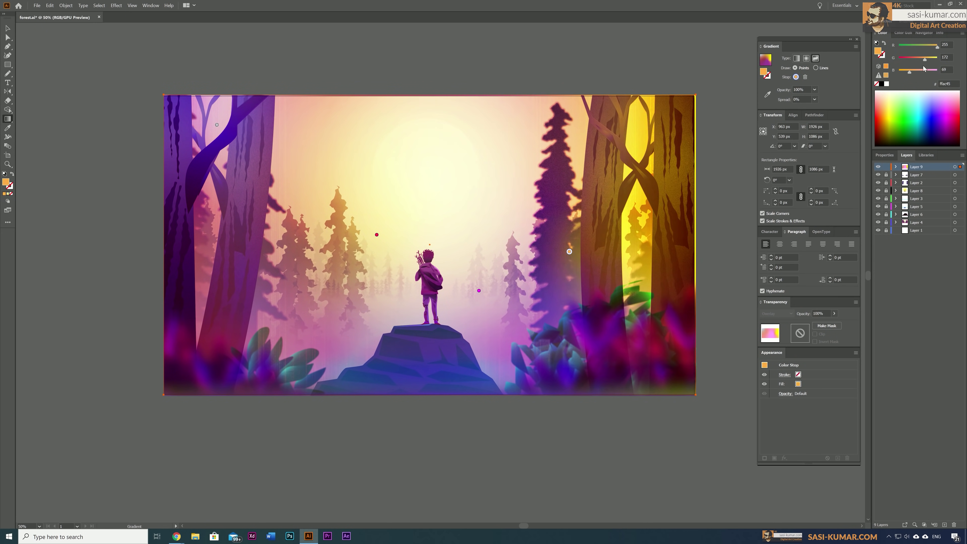
left_click(357, 349)
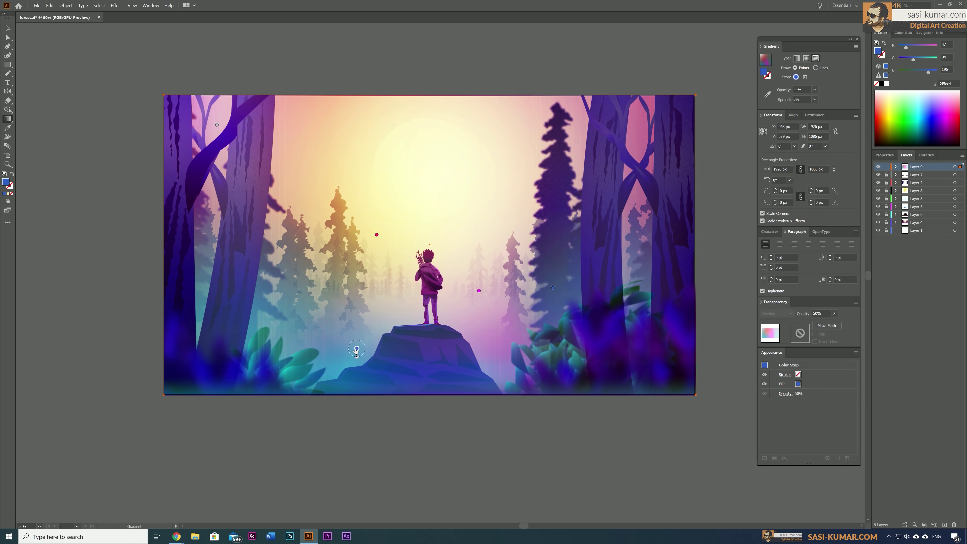
left_click(547, 109)
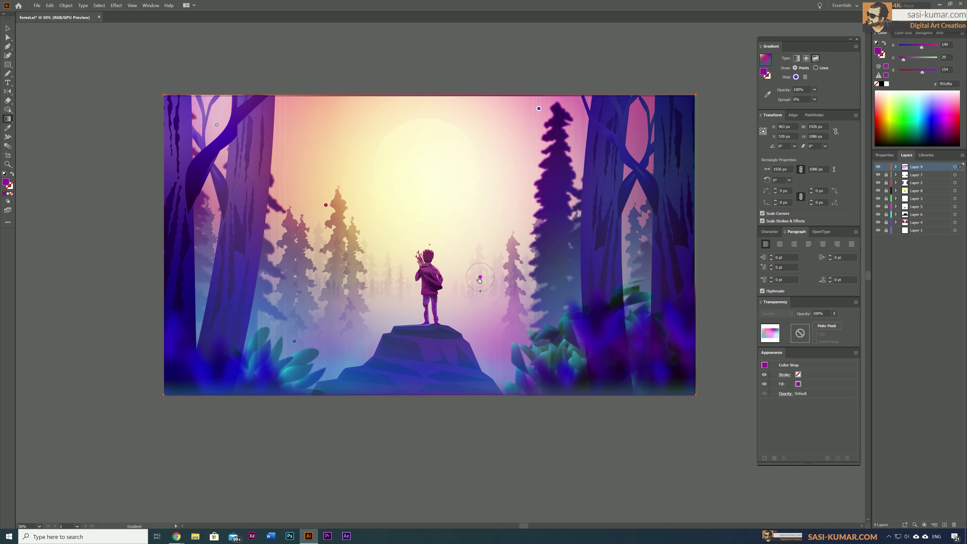
left_click_drag(434, 147, 444, 185)
left_click_drag(903, 59, 901, 60)
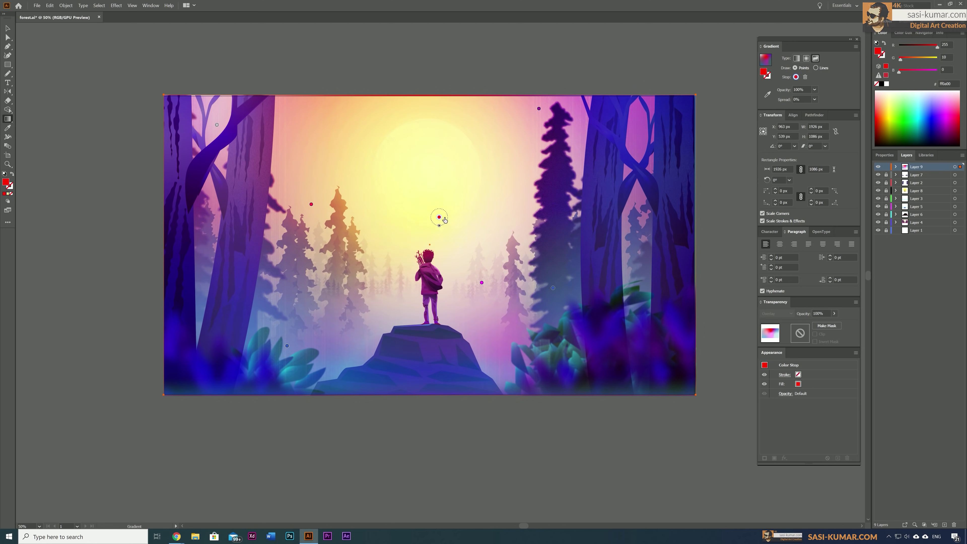
Deselect the glow and select the tree group for blurring.
key("v")
left_click(503, 188)
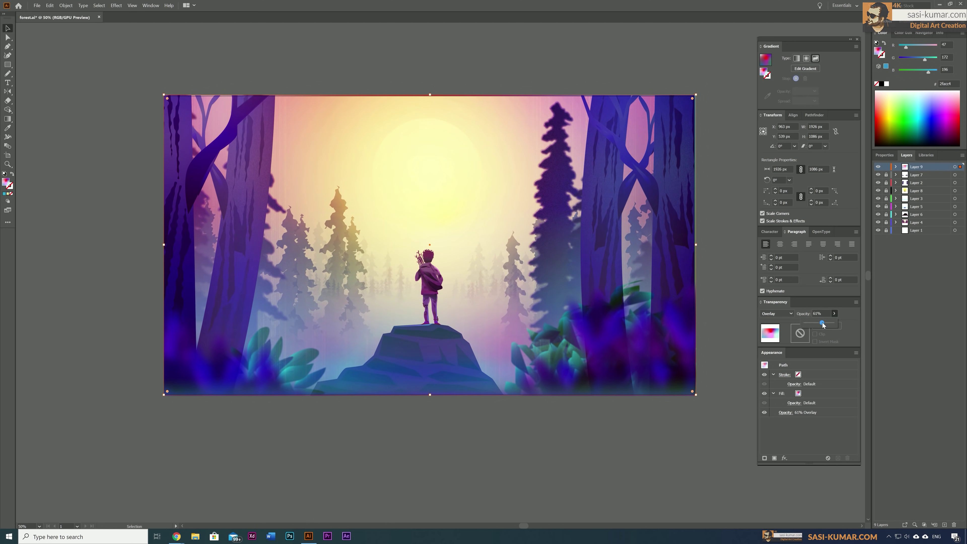
left_click(709, 426)
left_click(248, 229)
left_click(117, 5)
Apply the Gaussian Blur to the tree group.
left_click(228, 160)
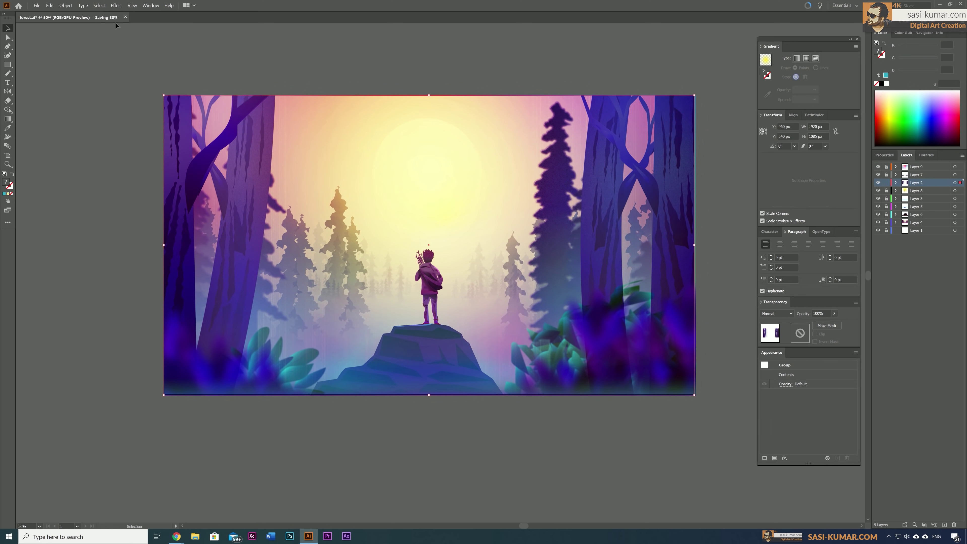
key("Return")
left_click(476, 60)
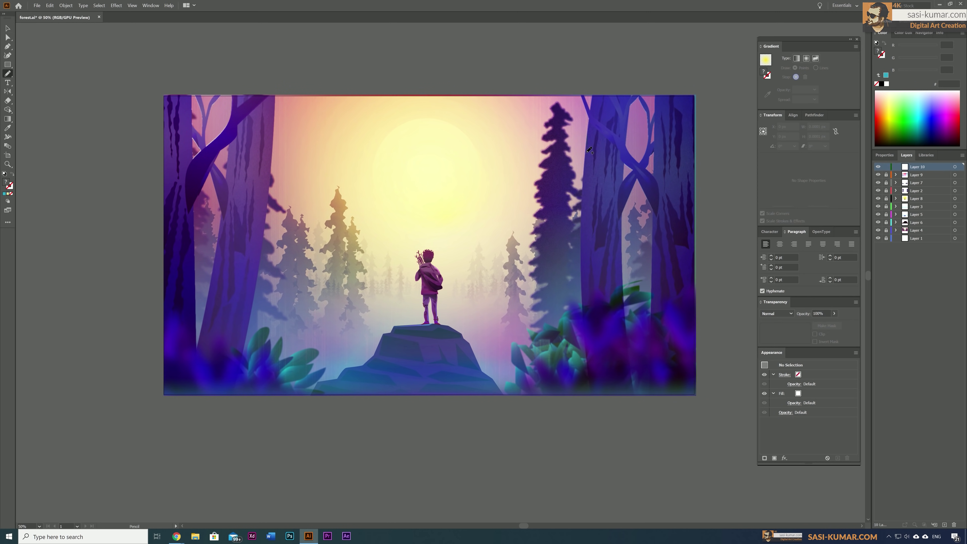
Draw white rim-light lines along a tree trunk and the figure's shoulder strap.
left_click_drag(589, 150, 608, 132)
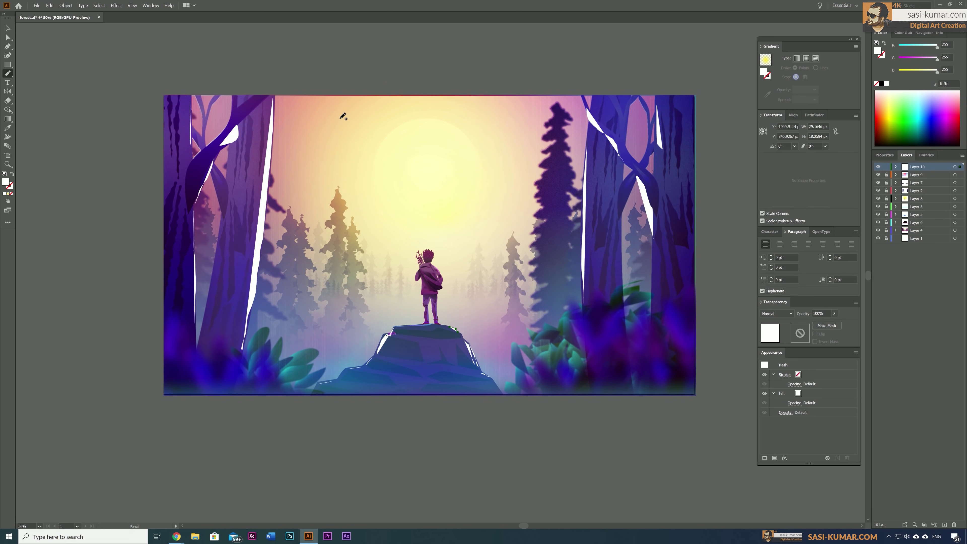
scroll(411, 274, "up", 5)
left_click_drag(491, 306, 457, 231)
scroll(475, 342, "down", 2)
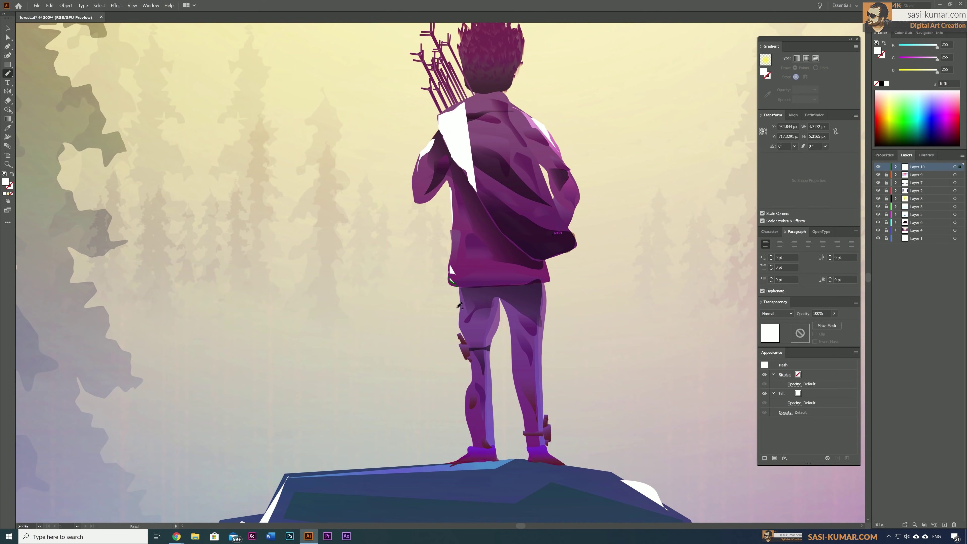
scroll(476, 342, "down", 1)
scroll(349, 365, "down", 2)
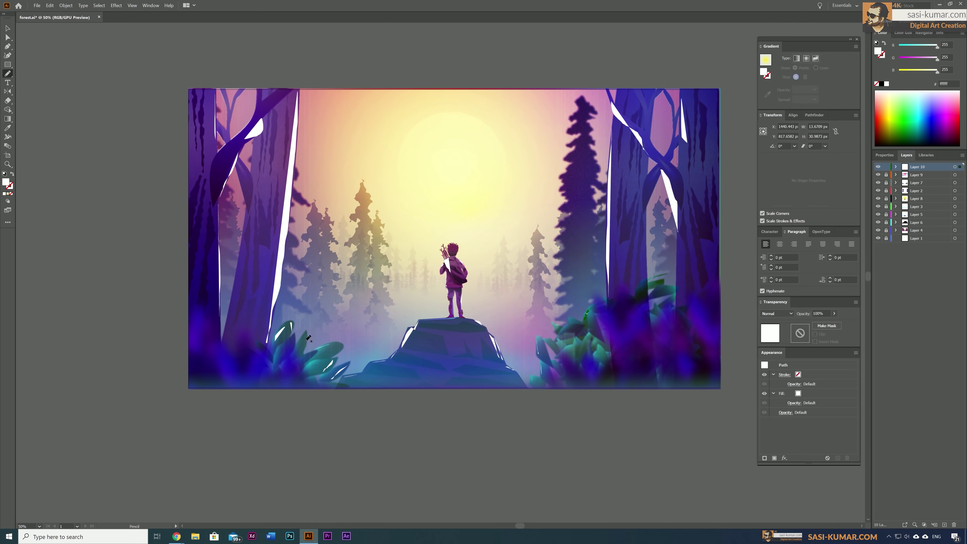
Give the rim lights an 8 pt stroke, pale-yellow fill and Gaussian Blur.
key("ctrl+a")
key("shift+x")
left_click(884, 155)
left_click(892, 249)
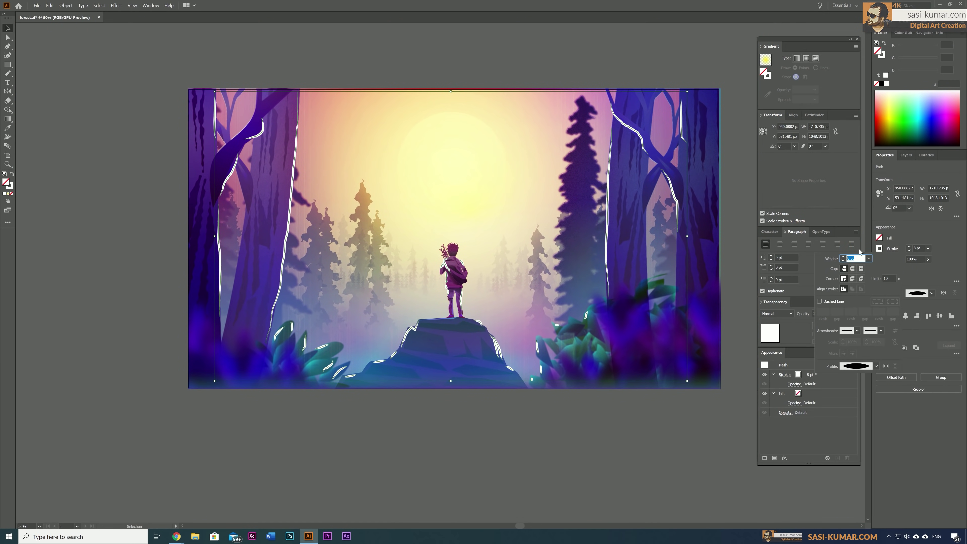
key("shift+x")
left_click(66, 5)
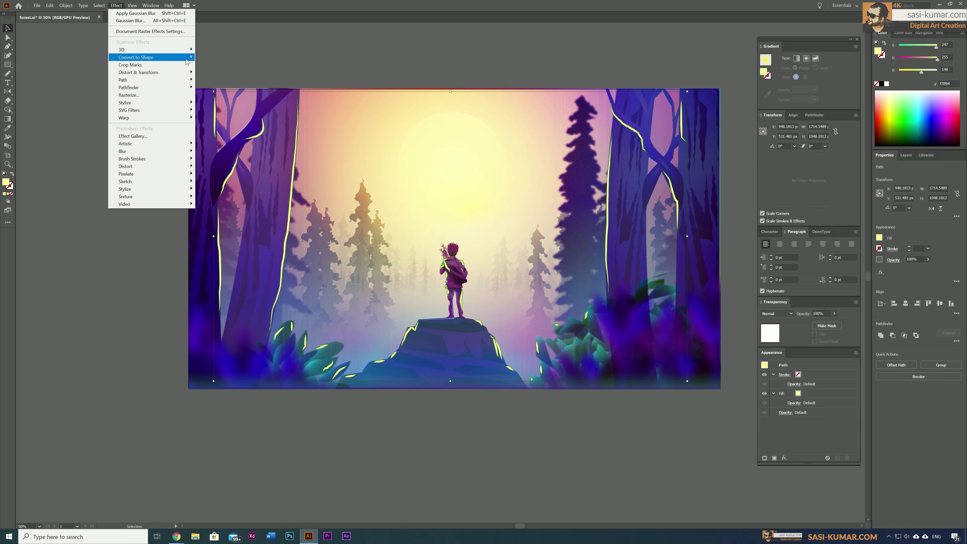
left_click(131, 21)
key("Return")
left_click(126, 132)
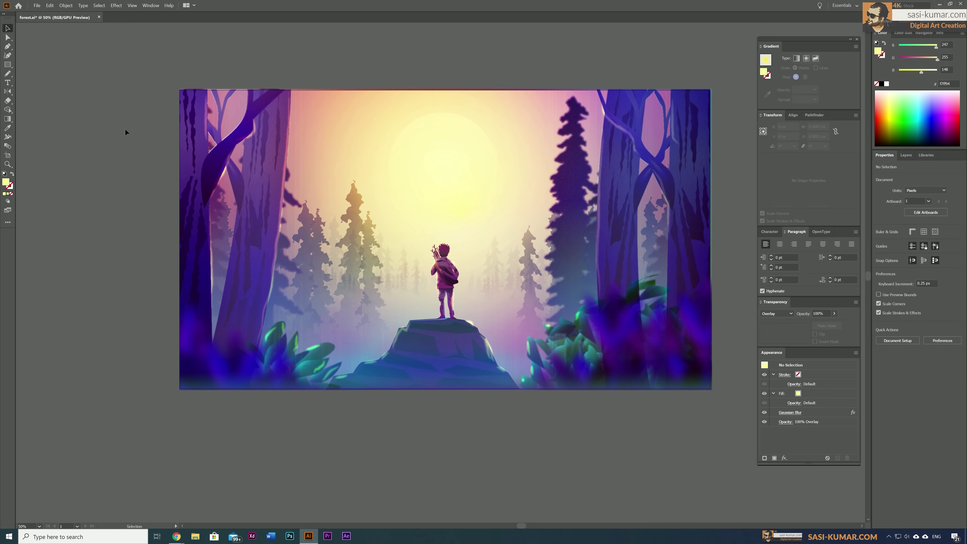
scroll(430, 365, "up", 2)
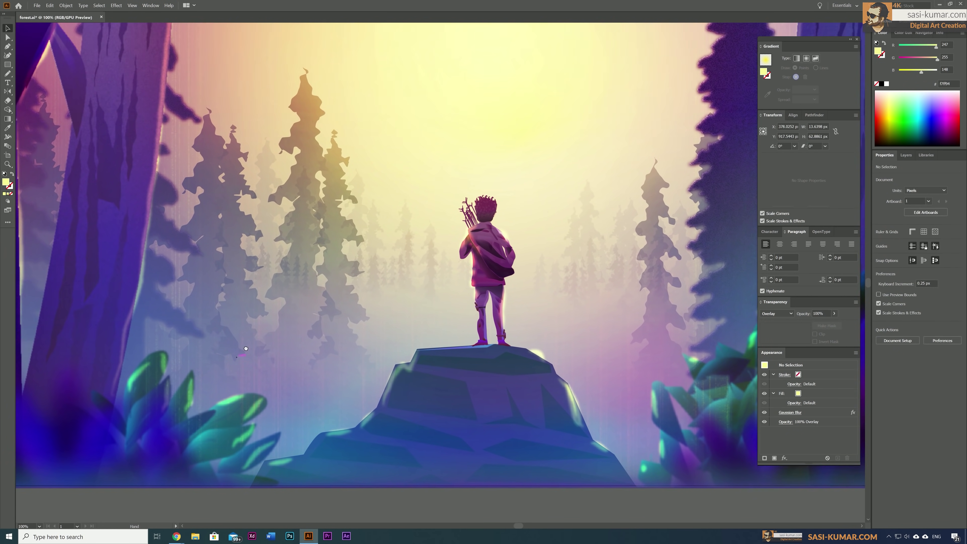
Scatter blurred, semi-transparent white and pink bokeh circles over the forest.
scroll(333, 303, "down", 2)
left_click(906, 155)
left_click_drag(272, 180, 346, 253)
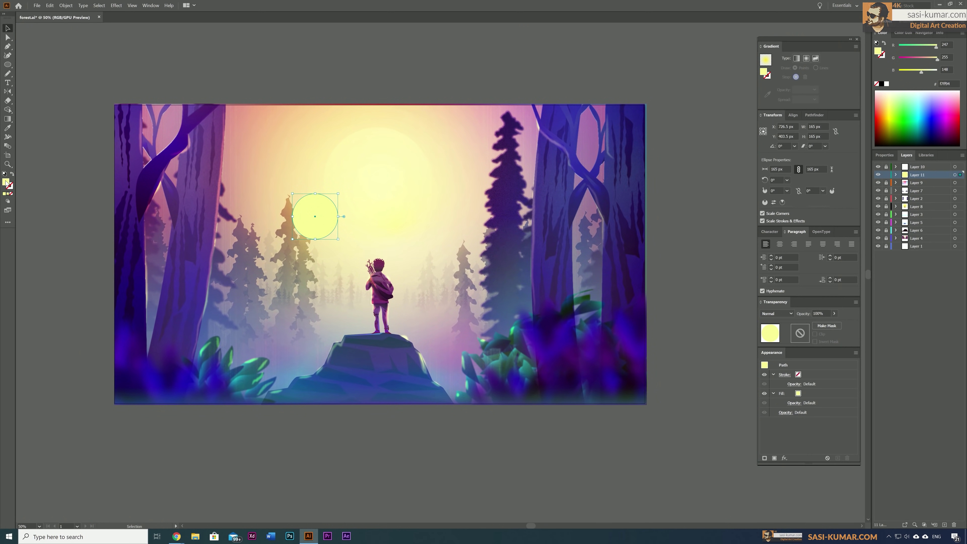
left_click(887, 84)
left_click(116, 5)
left_click_drag(330, 203, 339, 199)
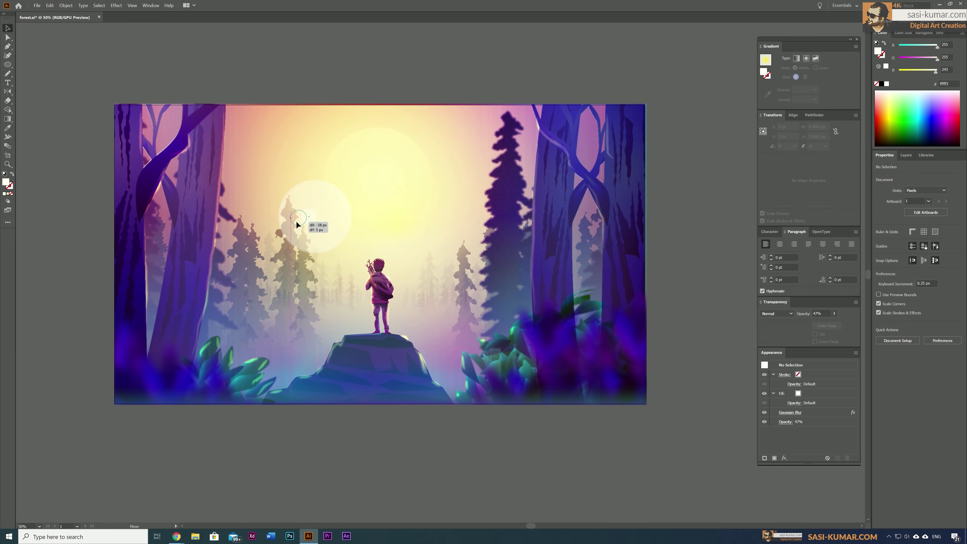
left_click_drag(296, 228, 489, 228)
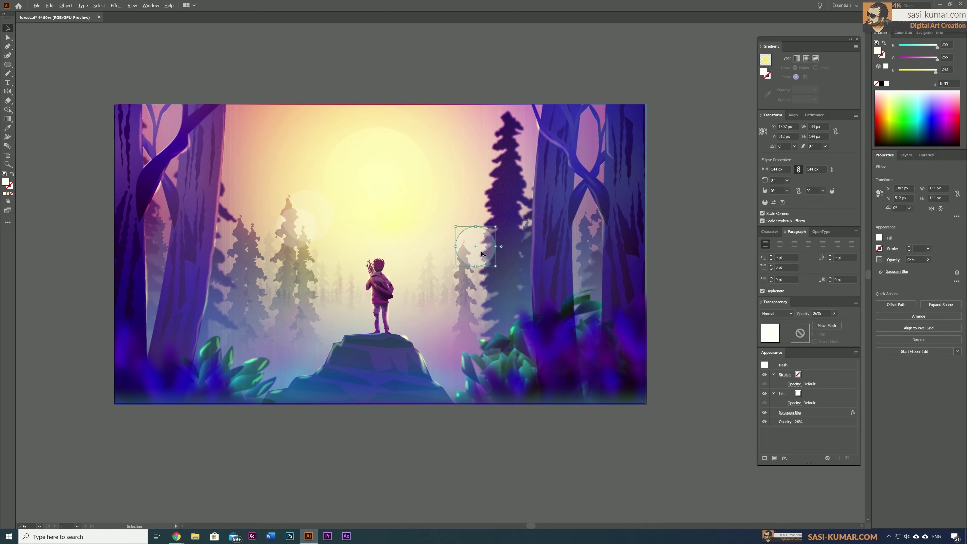
left_click(538, 253)
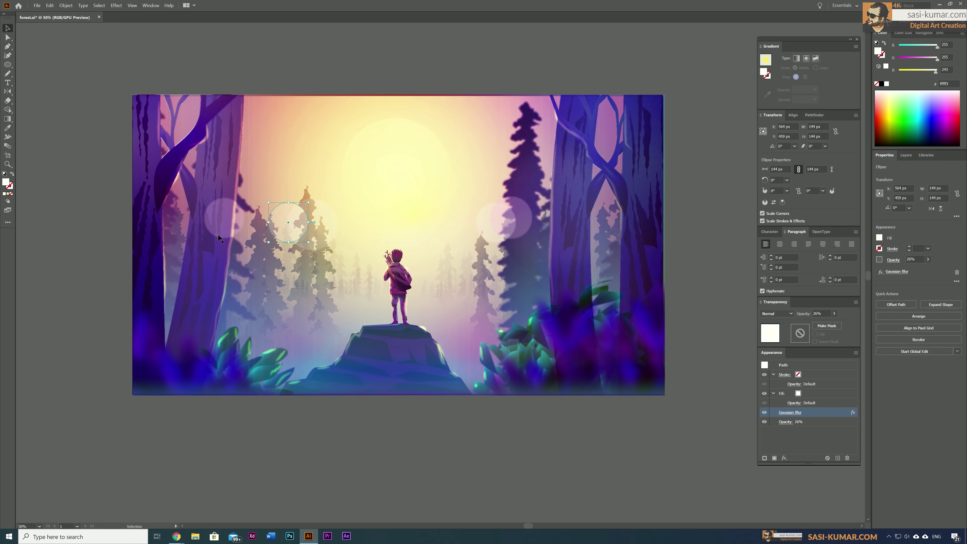
left_click(687, 377)
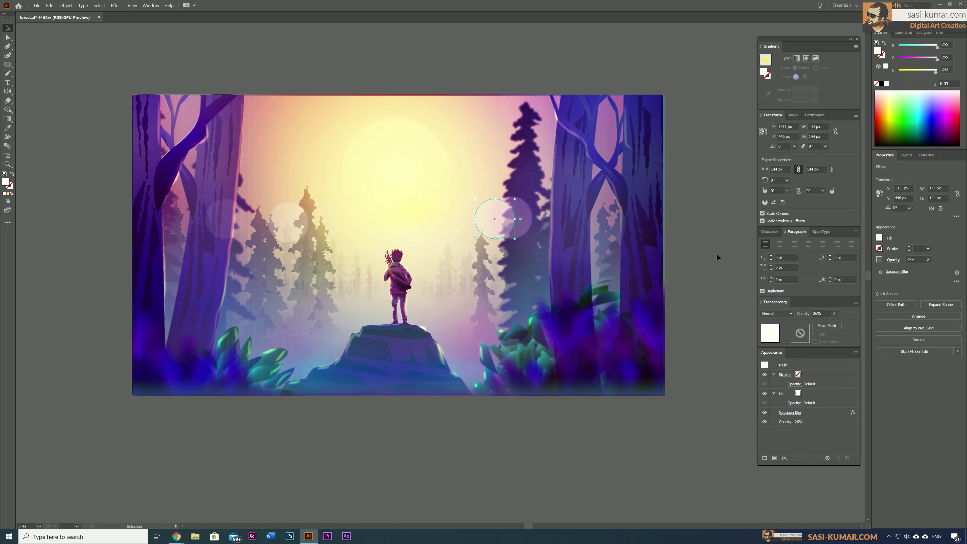
Add a new layer above Layer 8 and draw a near-black (0c0c0c) bird silhouette.
left_click(906, 155)
left_click(916, 206)
key("ctrl+l")
key("ctrl+1")
key("p")
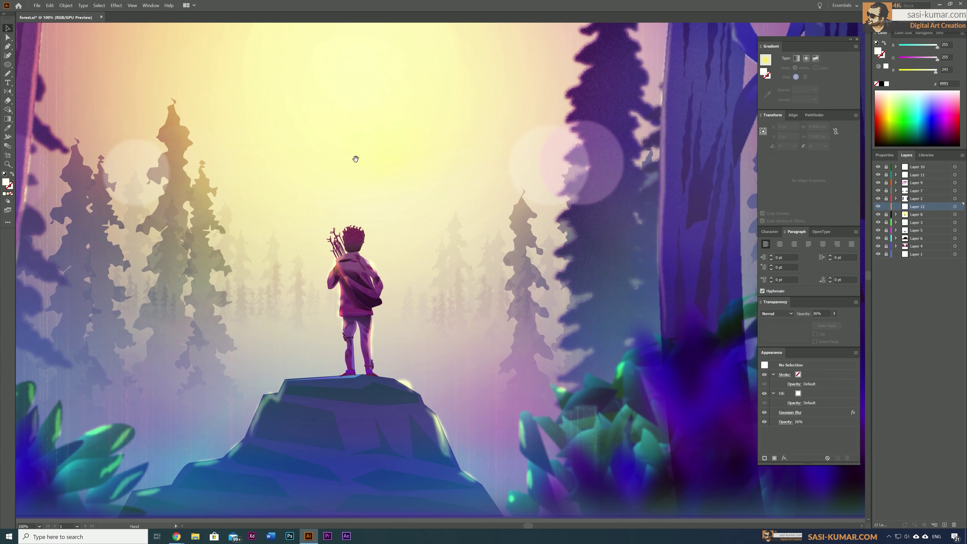
left_click_drag(449, 132, 459, 127)
key("ctrl+plus")
key("ctrl+plus")
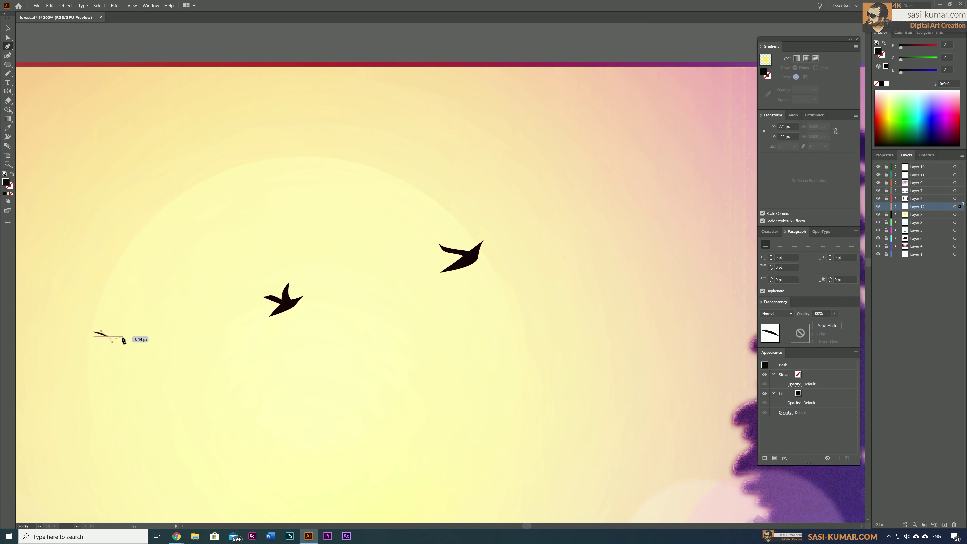
Arrange the bird silhouettes across the sky near the sun.
scroll(156, 373, "down", 3)
left_click_drag(247, 367, 198, 408)
key("ctrl+minus")
key("ctrl+minus")
key("ctrl+minus")
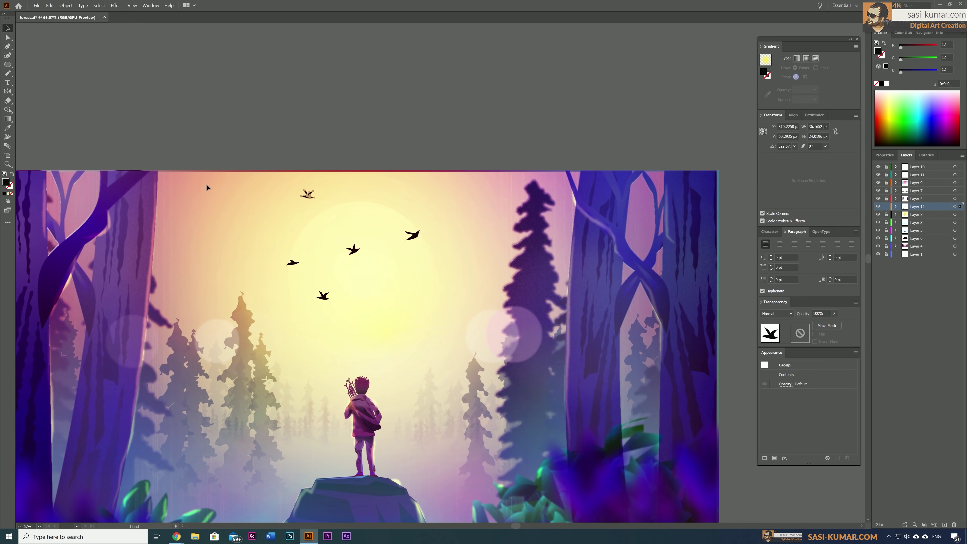
left_click_drag(306, 323, 307, 317)
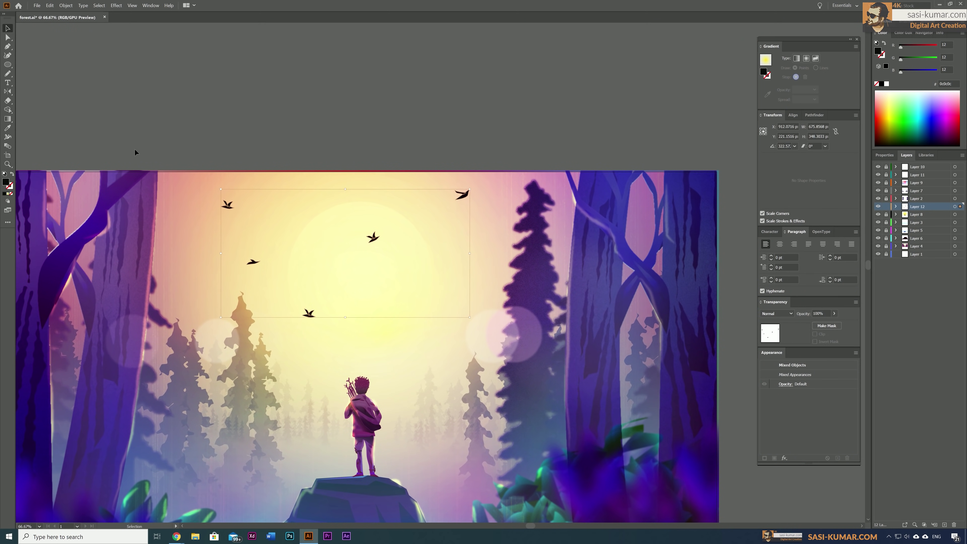
Gaussian-blur the birds, move them onto Layer 3 and set opacity to 66%.
left_click(116, 5)
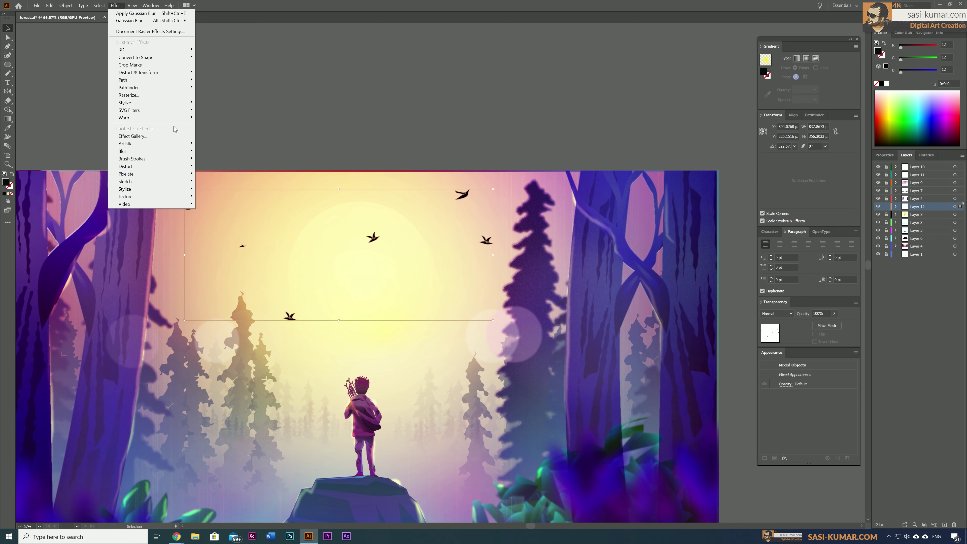
left_click(217, 160)
left_click(600, 179)
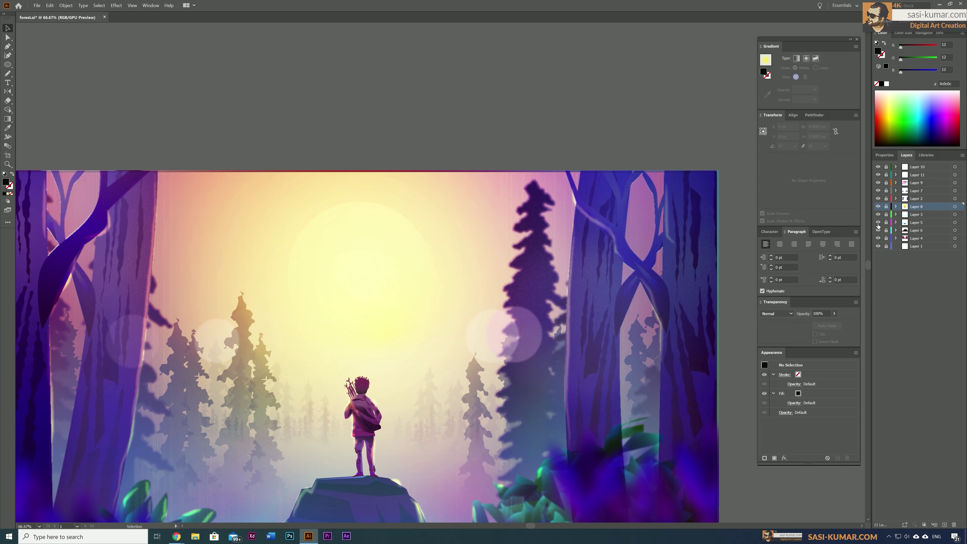
left_click(529, 277)
left_click(833, 367)
left_click_drag(836, 377, 825, 377)
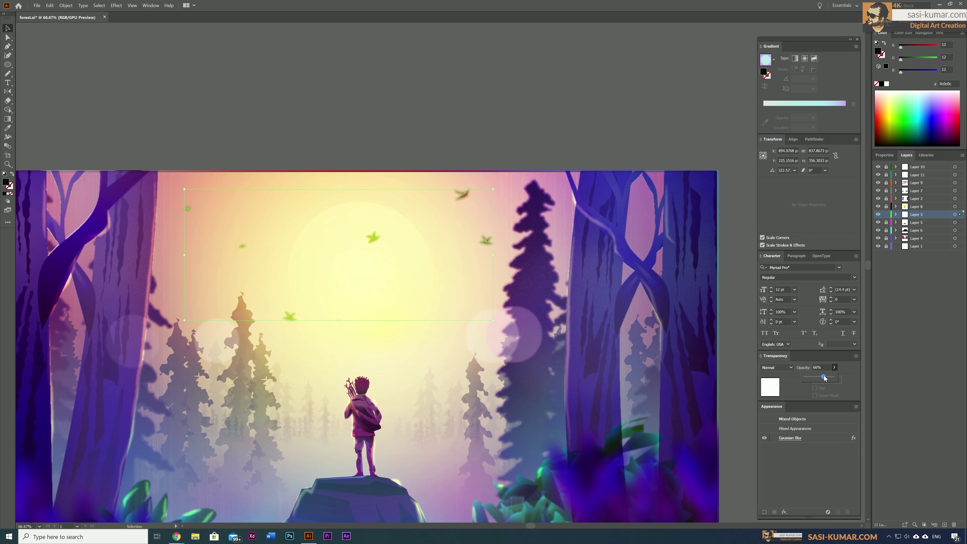
left_click(424, 89)
key("ctrl+minus")
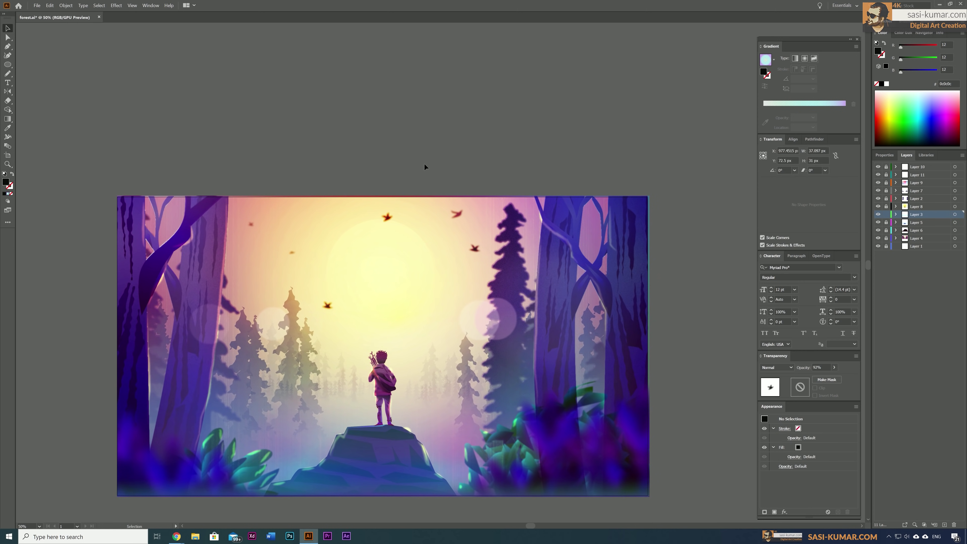
Enter the blurred foliage group, select a single leaf, then exit isolation.
scroll(424, 138, "down", 3)
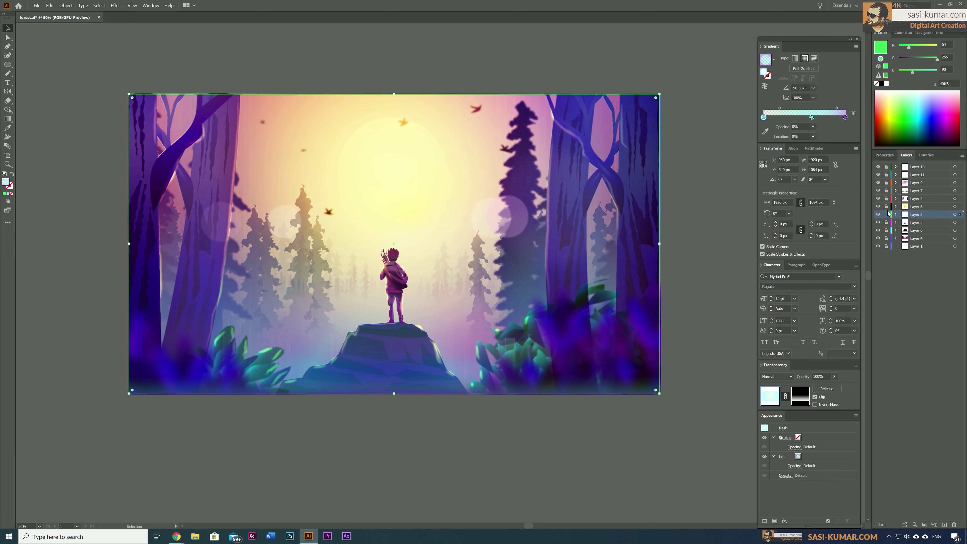
double_click(632, 443)
double_click(632, 443)
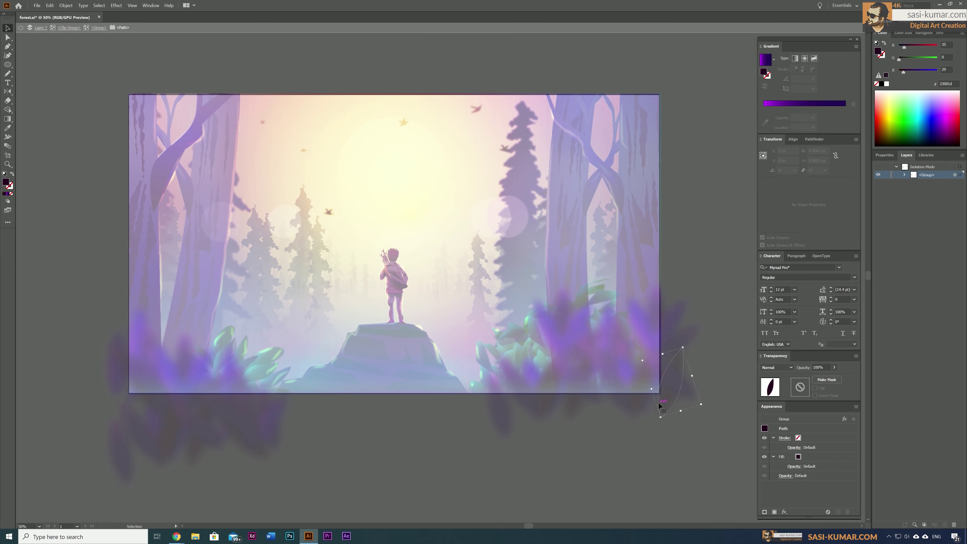
left_click(352, 394)
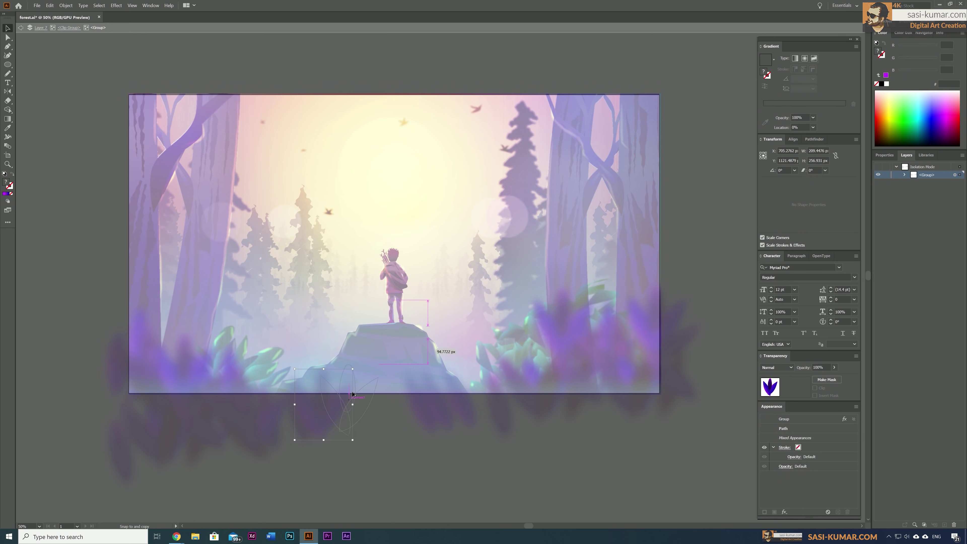
double_click(437, 439)
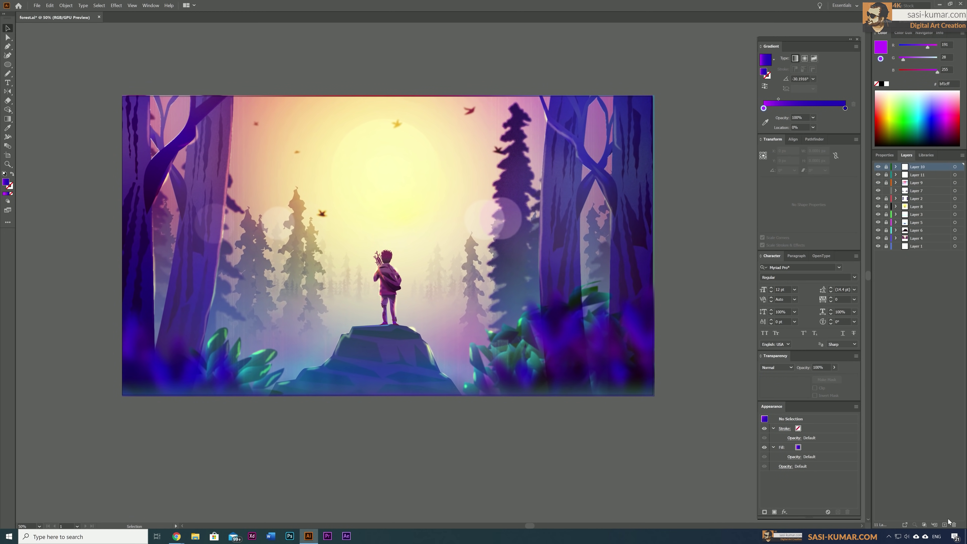
On a new top layer, cover the artboard with a black-white-black gradient rectangle.
left_click(944, 524)
key("m")
left_click_drag(121, 96, 654, 397)
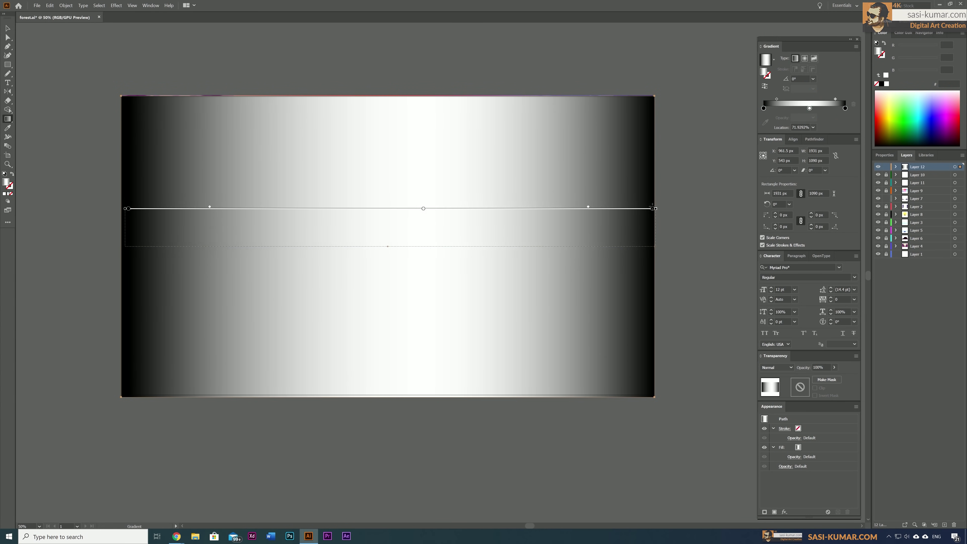
left_click(777, 376)
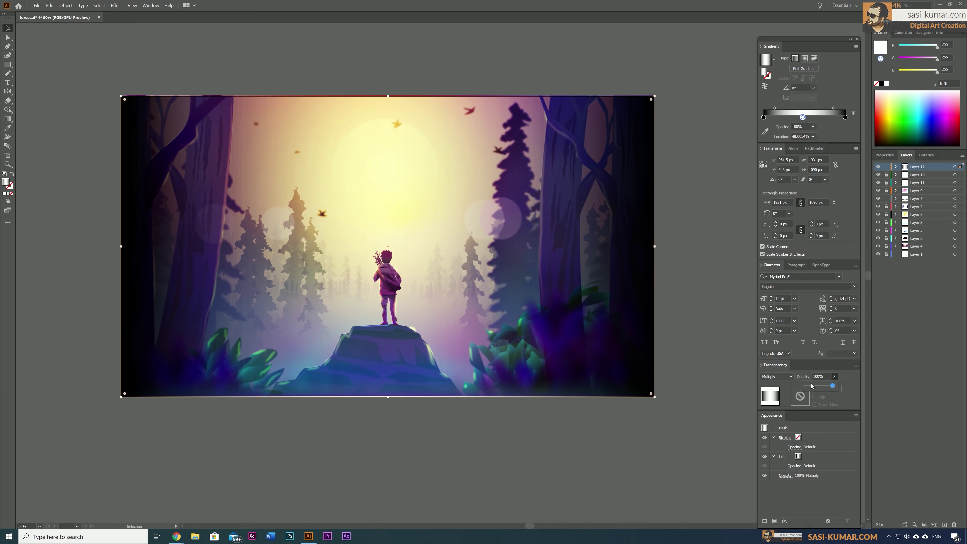